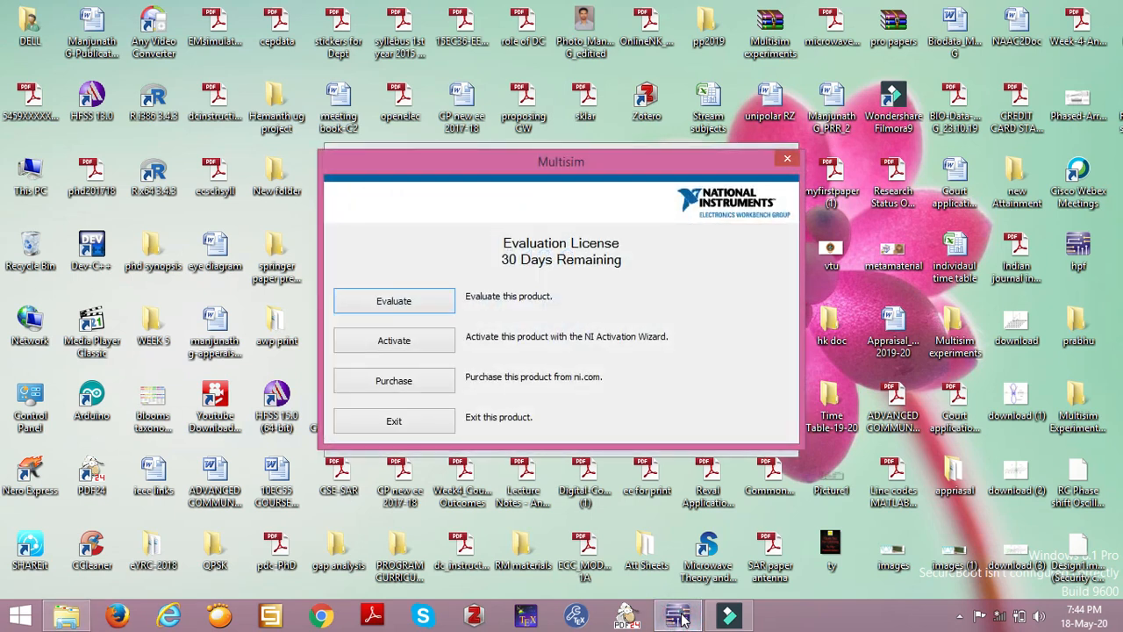
- Start the product evaluation and open the component selection for the OPAMP family of the Analog group
click(427, 304)
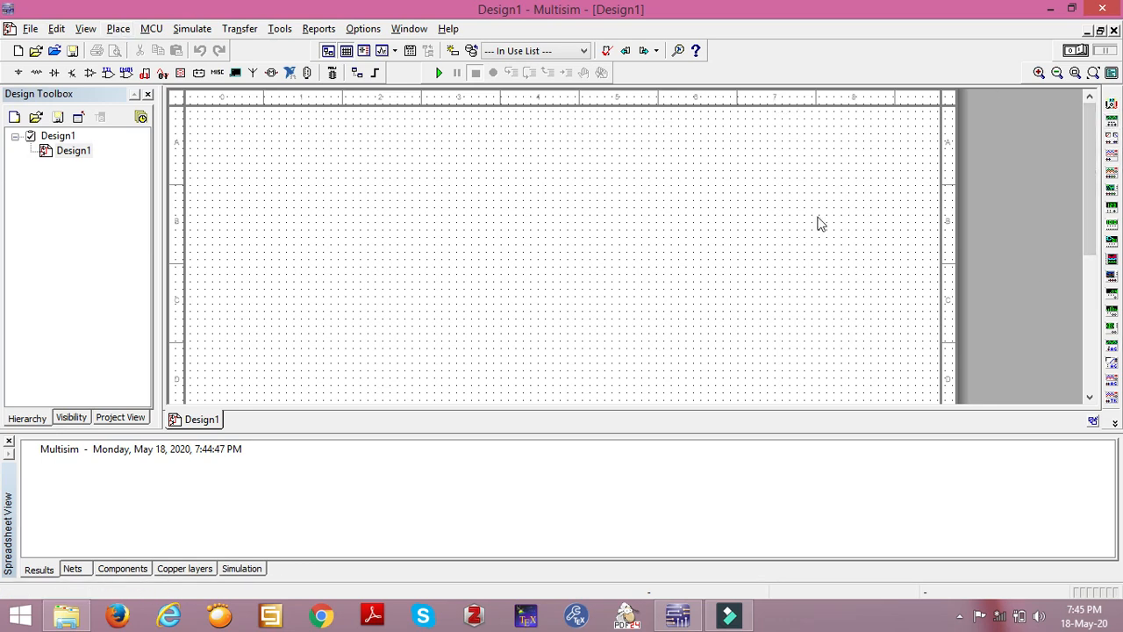
click(117, 30)
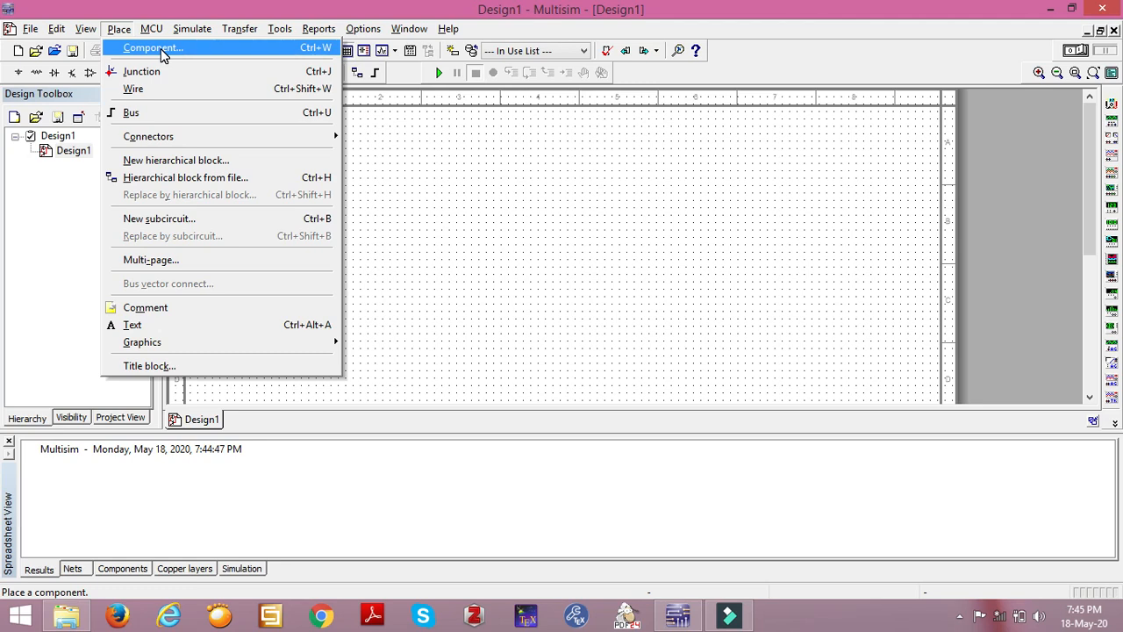
click(162, 54)
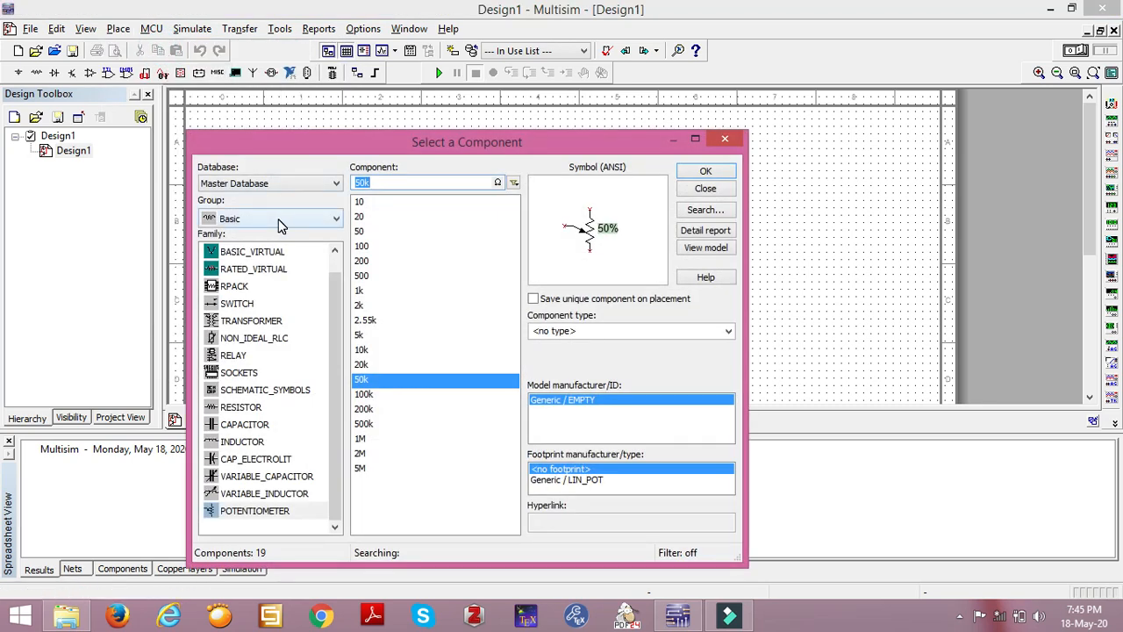
click(249, 220)
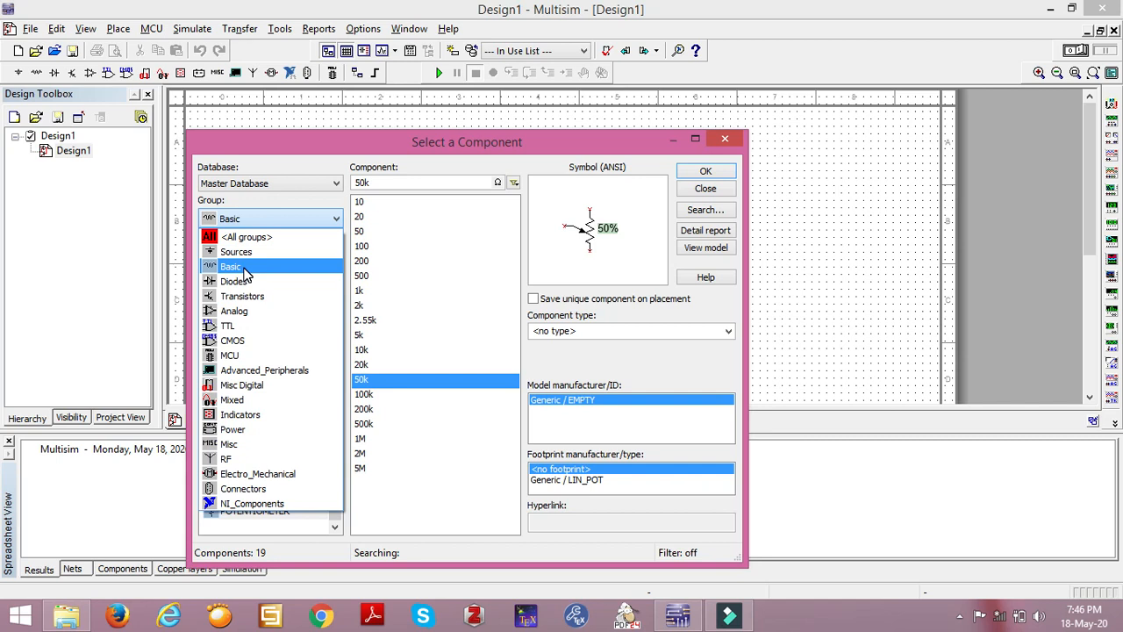
click(248, 314)
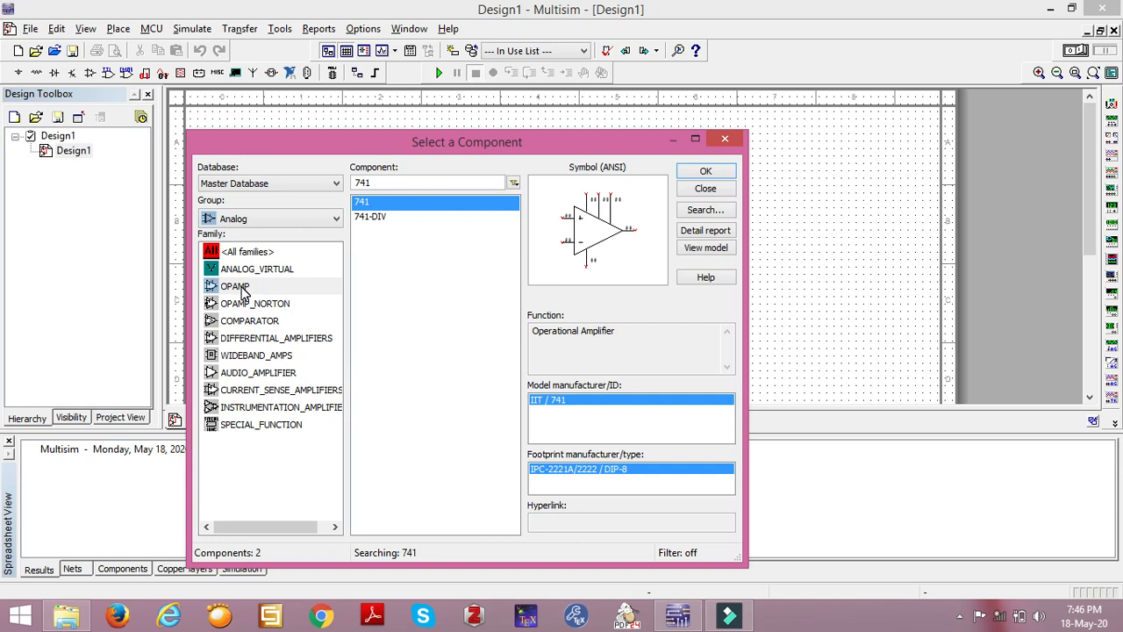
click(237, 287)
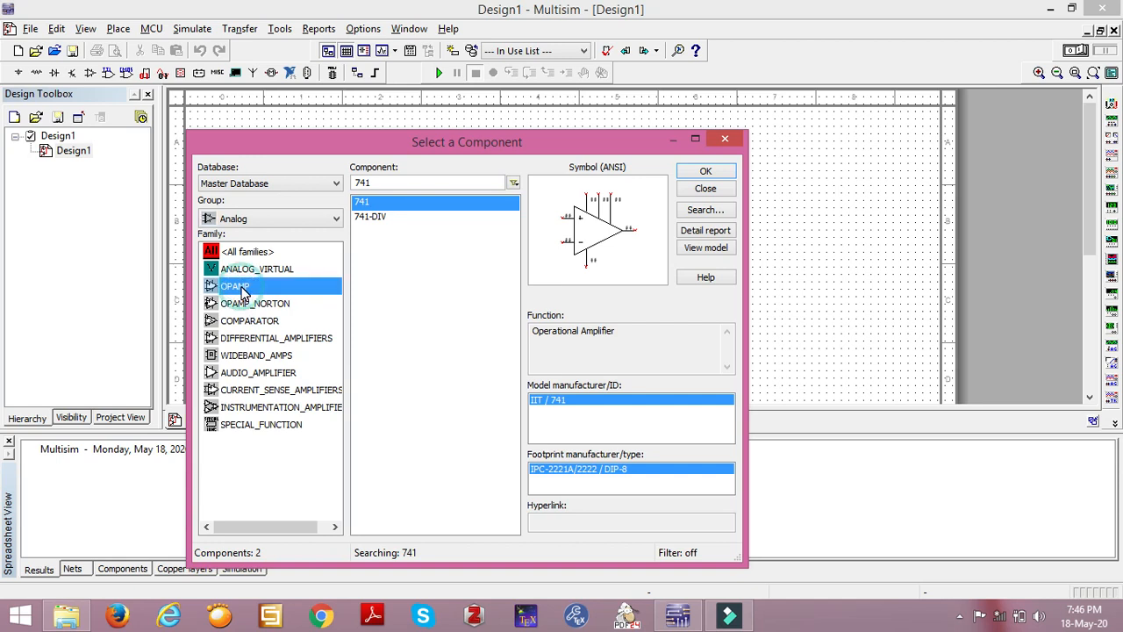
- Find the 741 operational amplifier and place it in the upper middle of the schematic sheet
click(381, 182)
key(BackSpace)
key(BackSpace)
key(BackSpace)
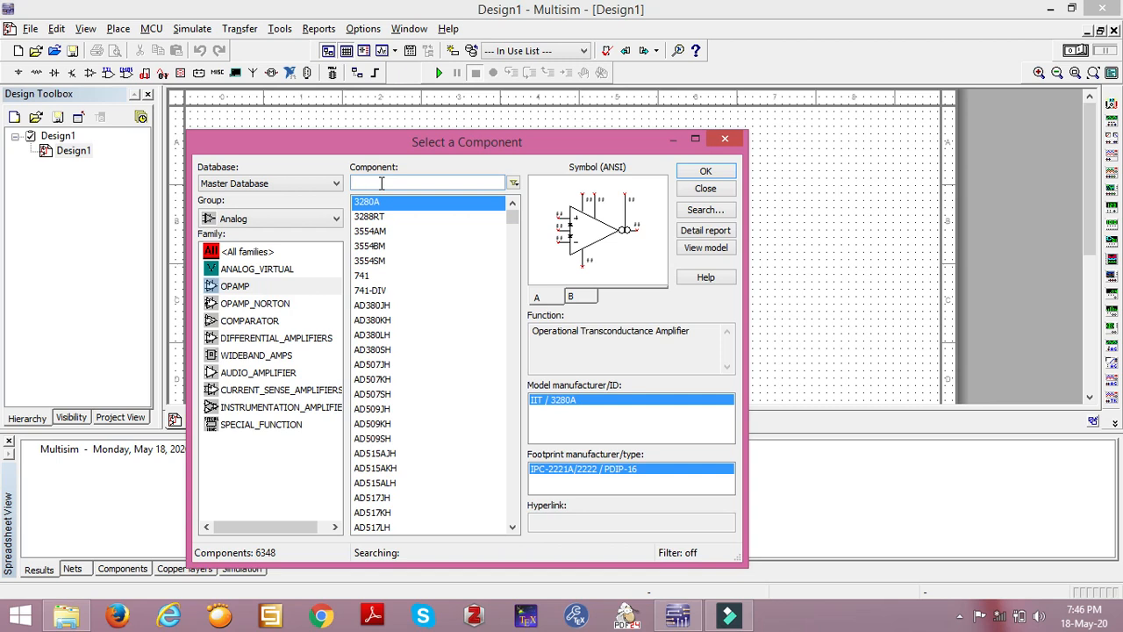
text(741)
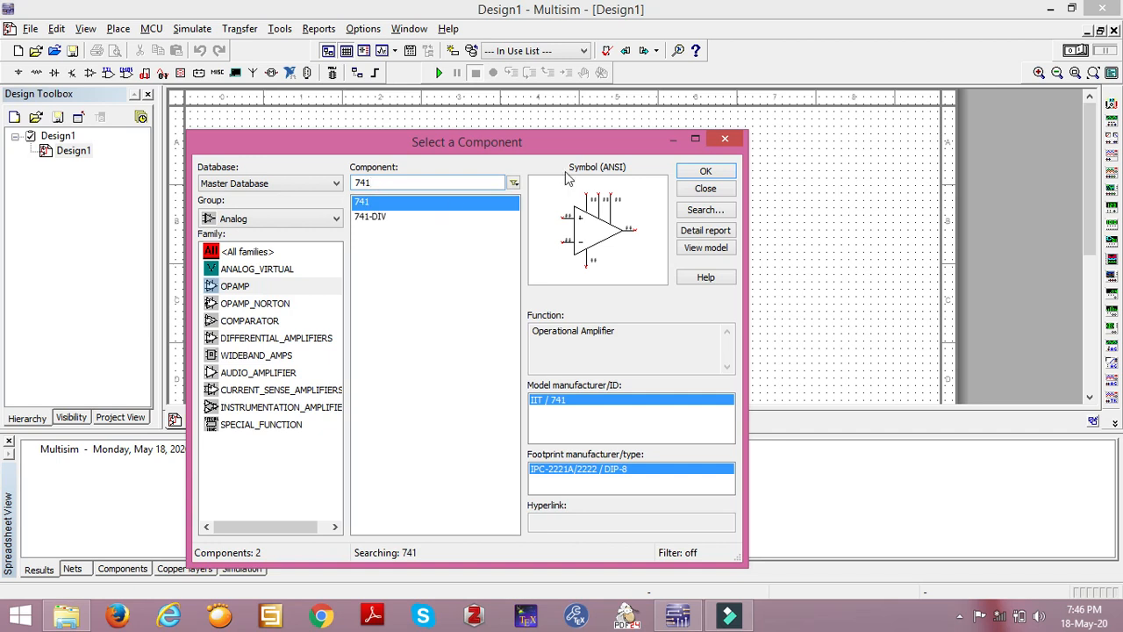
click(693, 173)
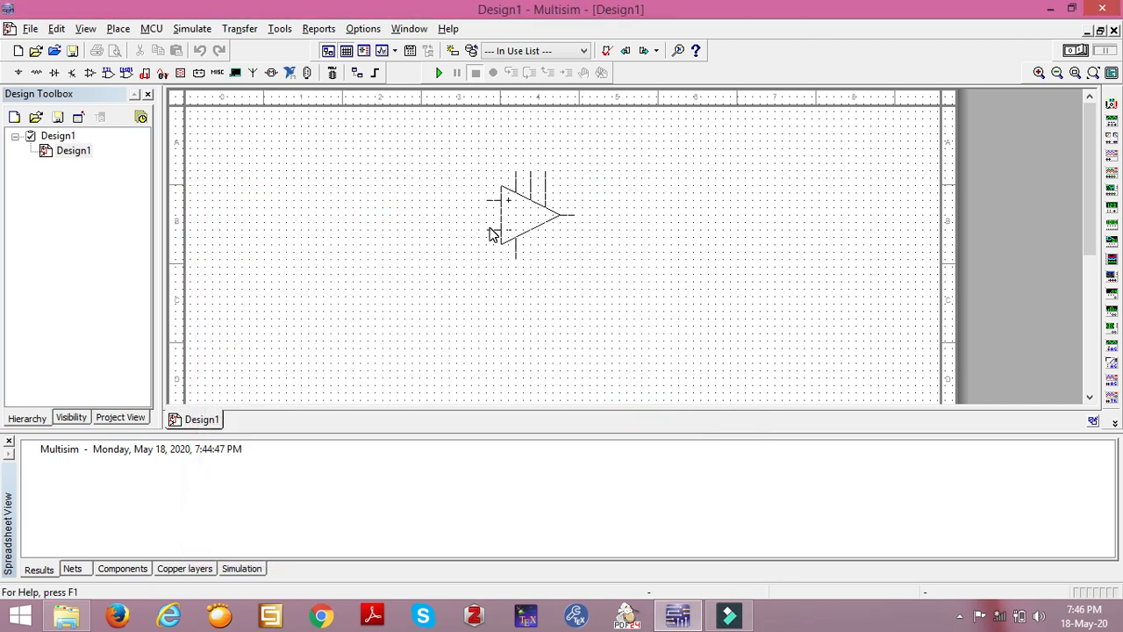
click(492, 233)
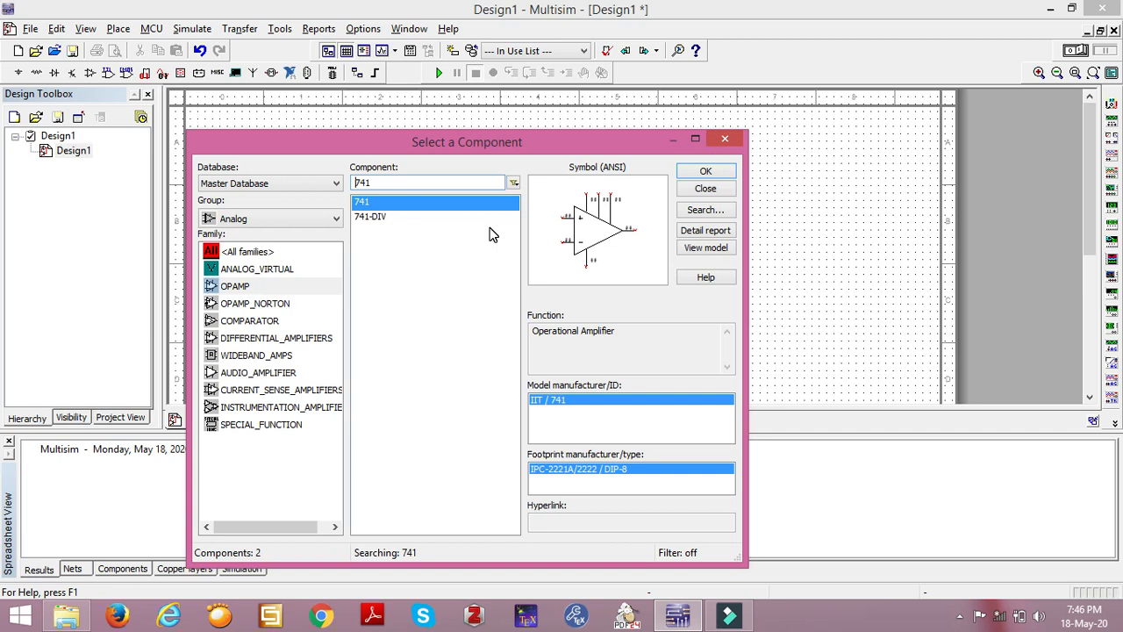
- Place a 33 kΩ resistor from the Basic group's RESISTOR family just above and left of the 741 op-amp
click(305, 219)
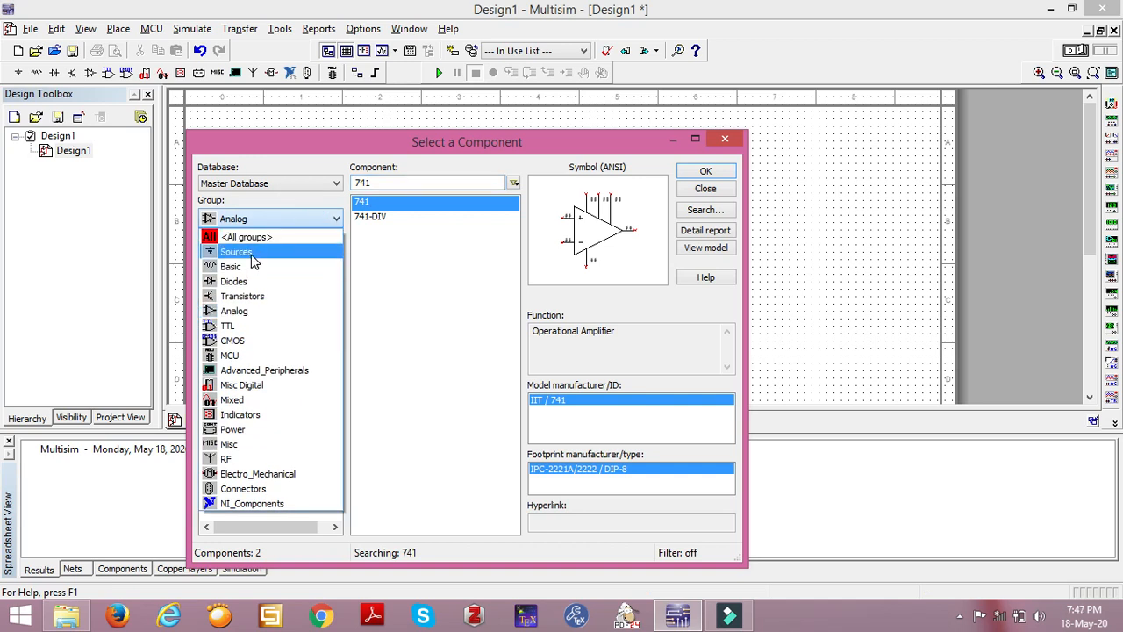
click(244, 270)
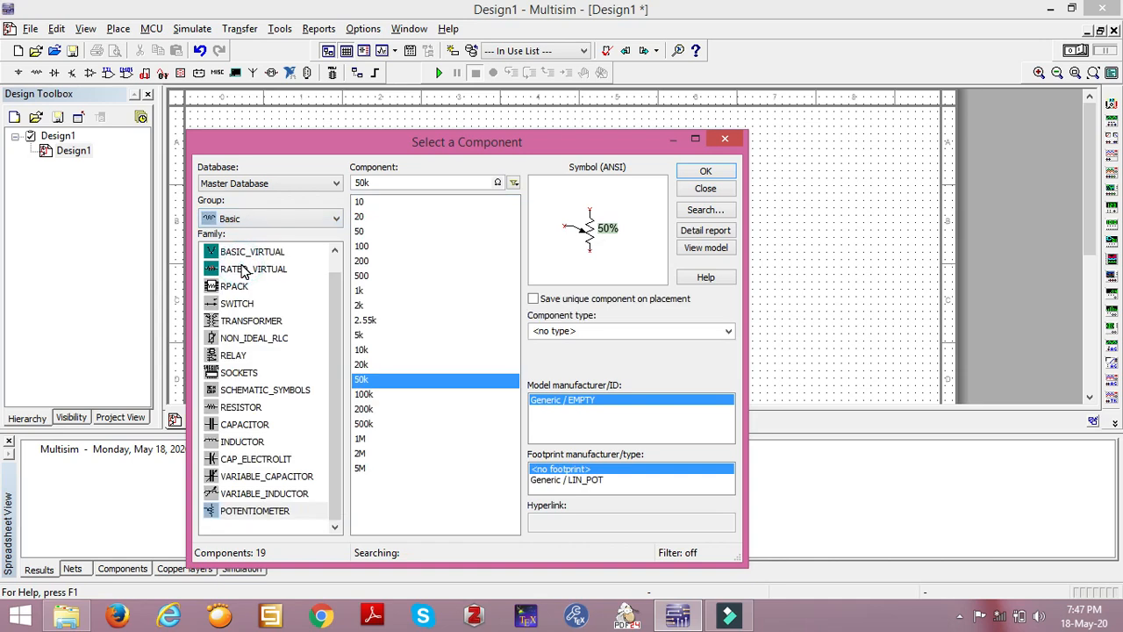
click(243, 409)
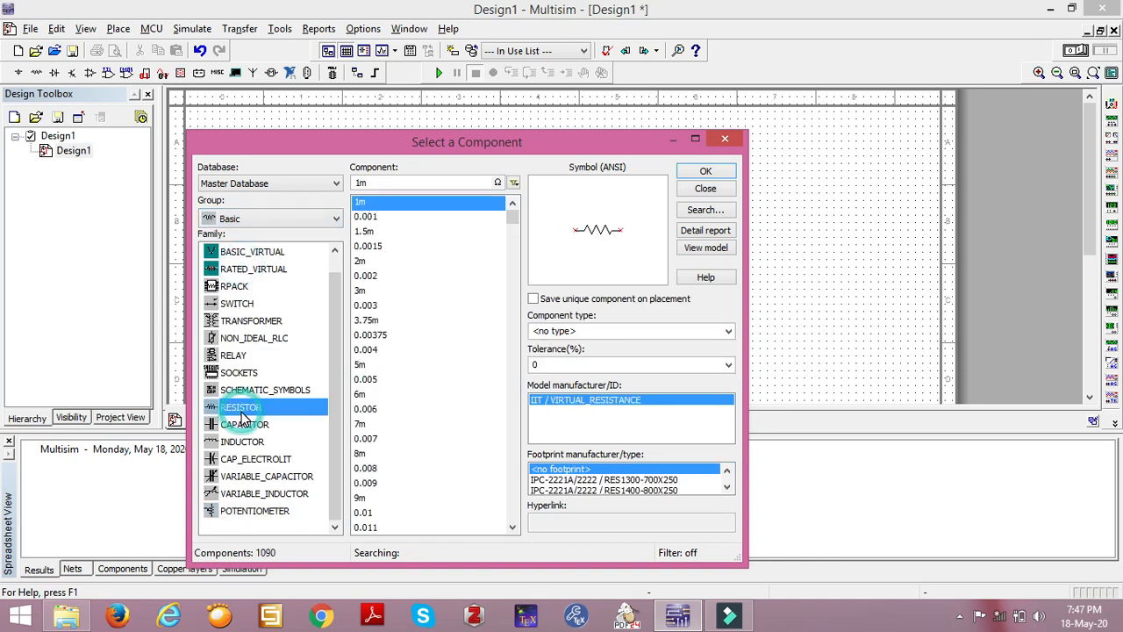
click(377, 183)
double_click(378, 183)
key(BackSpace)
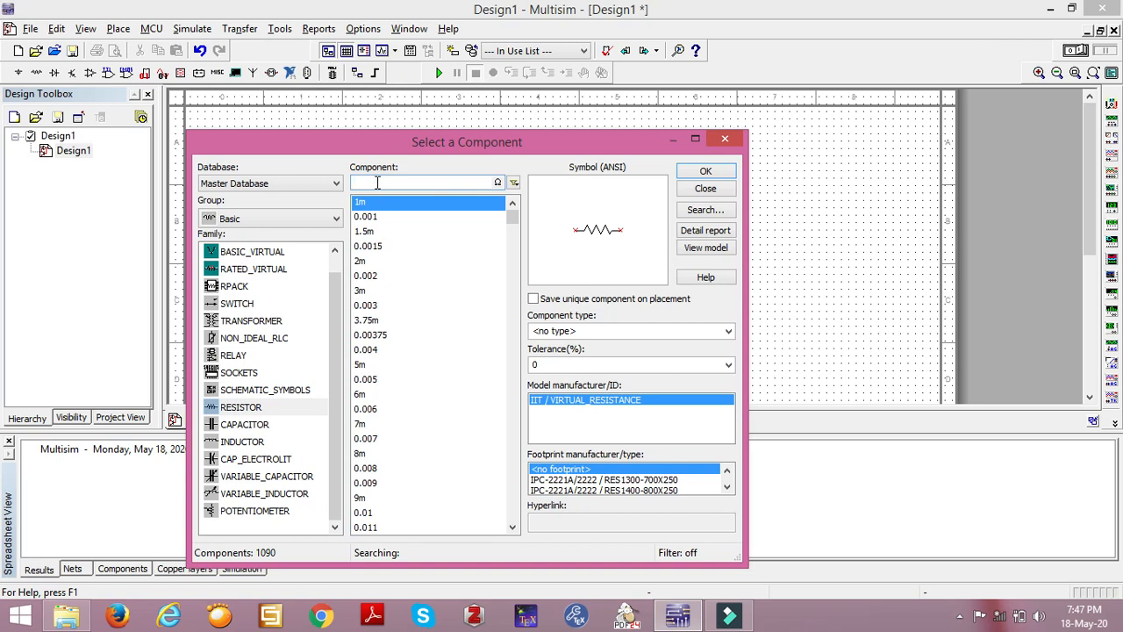
text(33k)
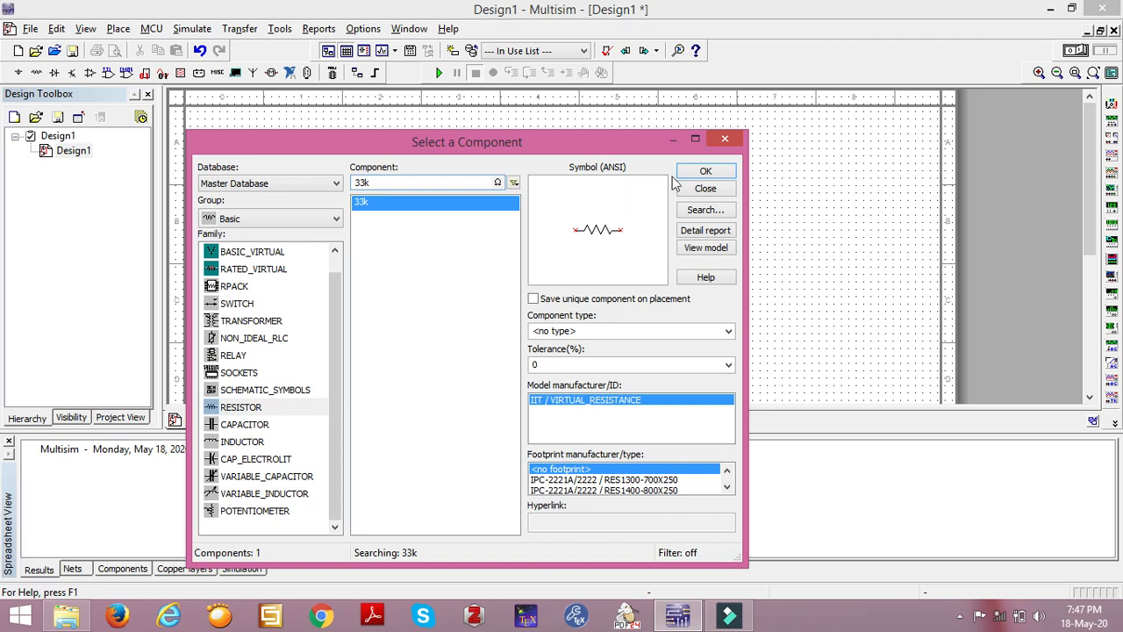
click(704, 168)
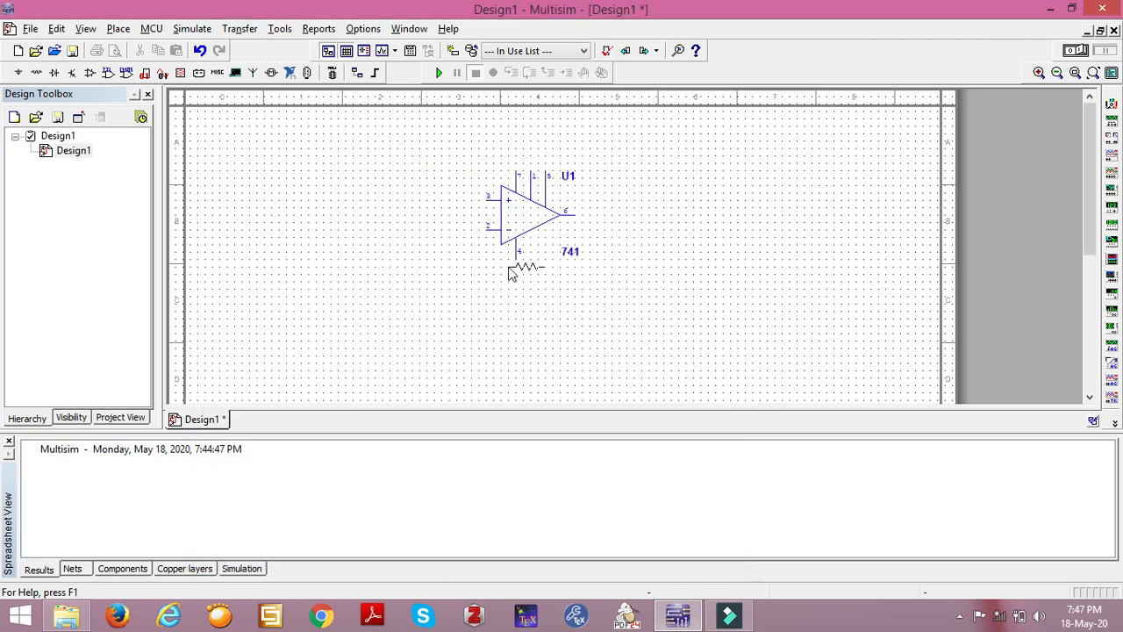
key(Escape)
- Place a 1 kΩ resistor well to the left of the op-amp, near the sheet's upper left
double_click(391, 183)
text(3)
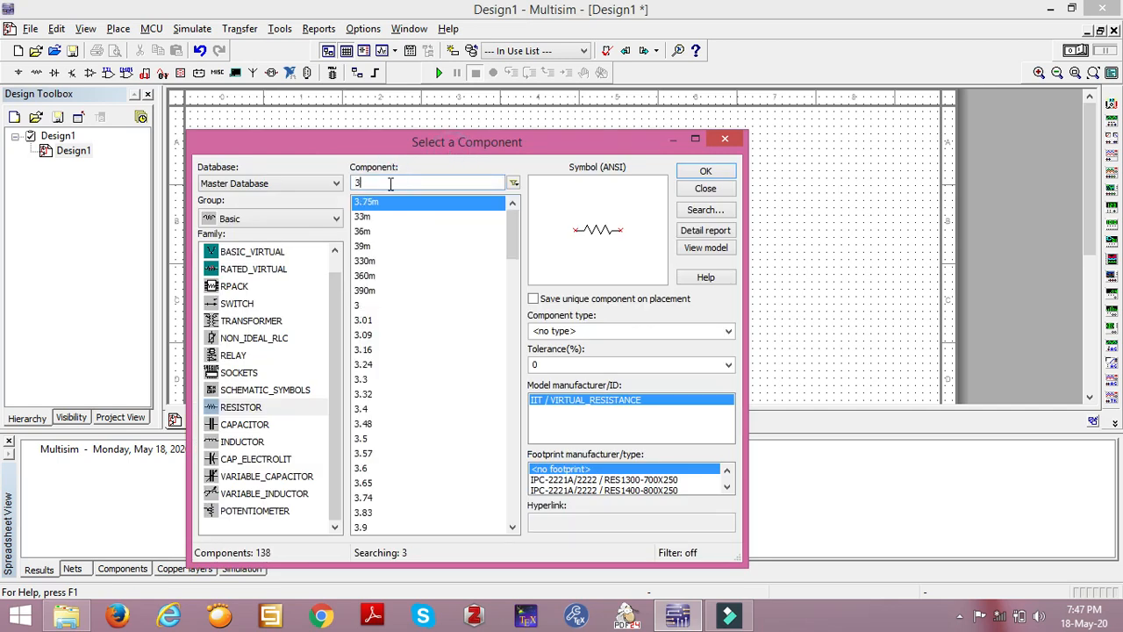
key(BackSpace)
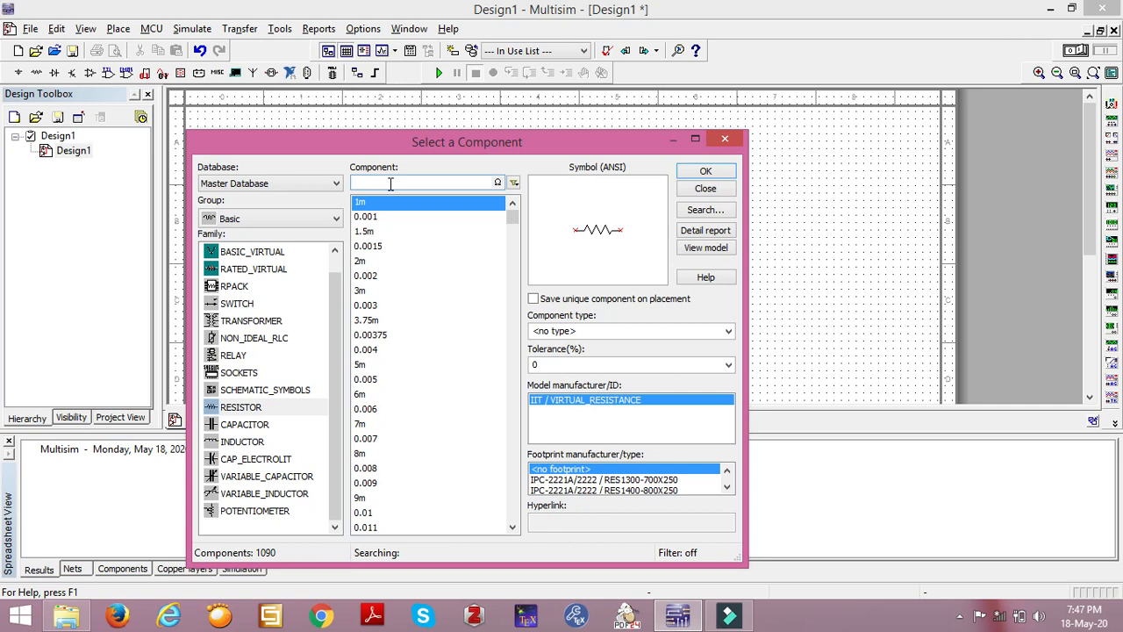
text(1)
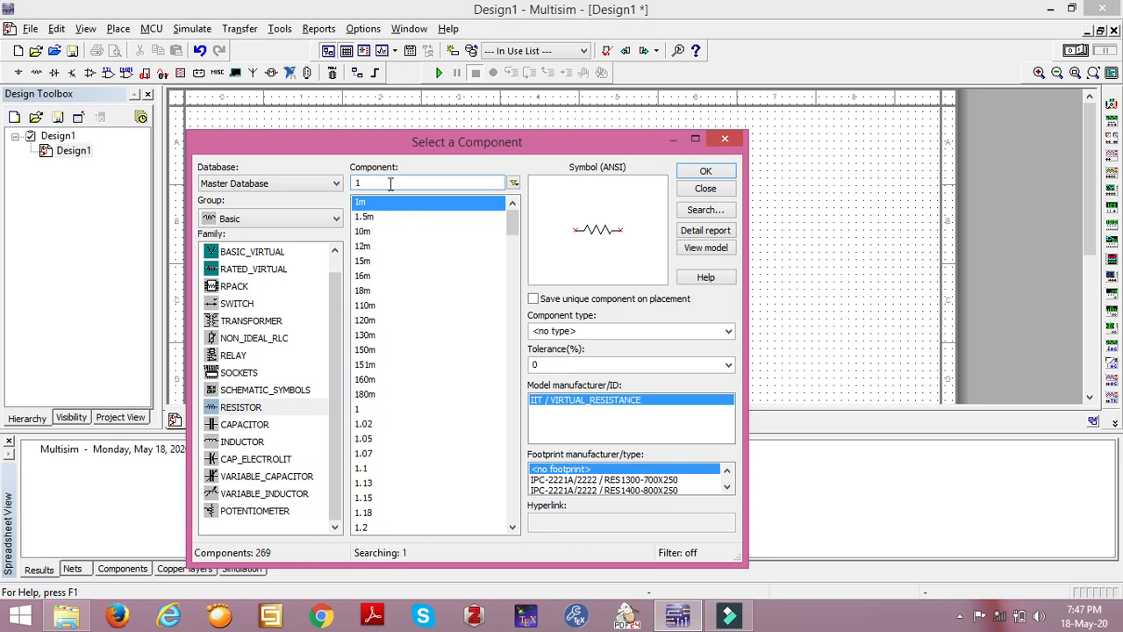
text(k)
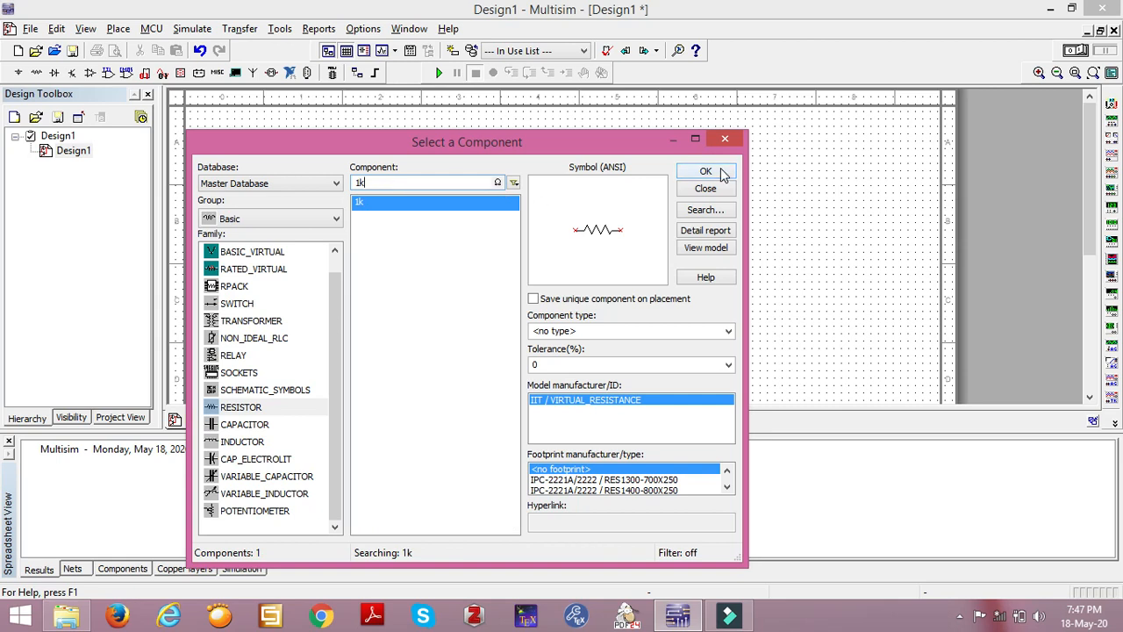
click(707, 172)
click(285, 197)
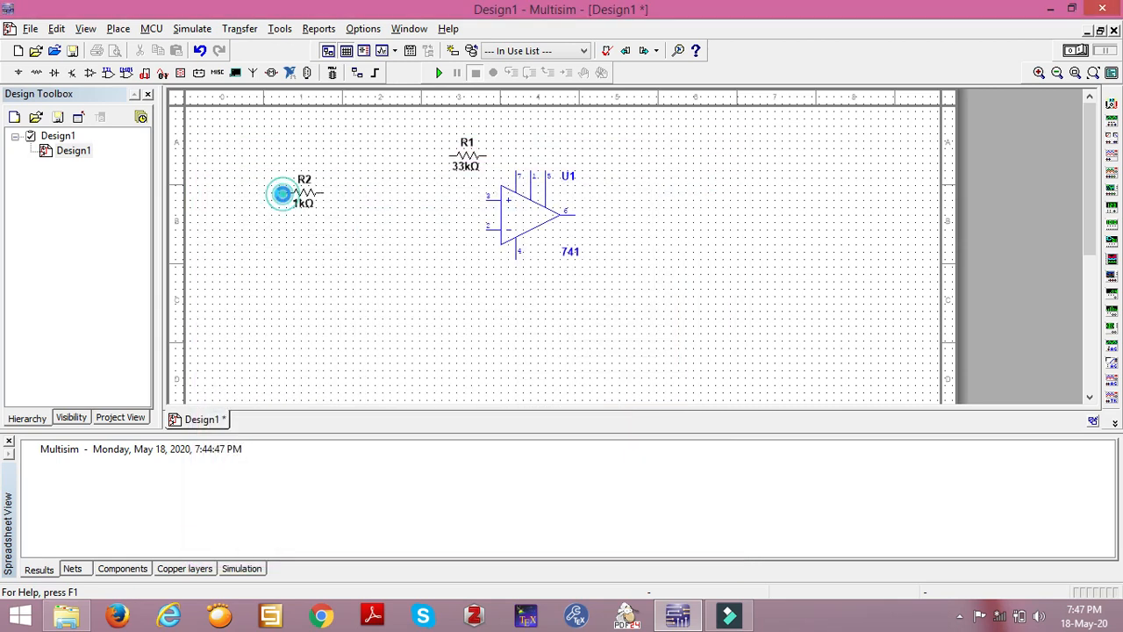
- Place three more 1 kΩ resistors in the free area below the first 1 kΩ resistor
double_click(362, 182)
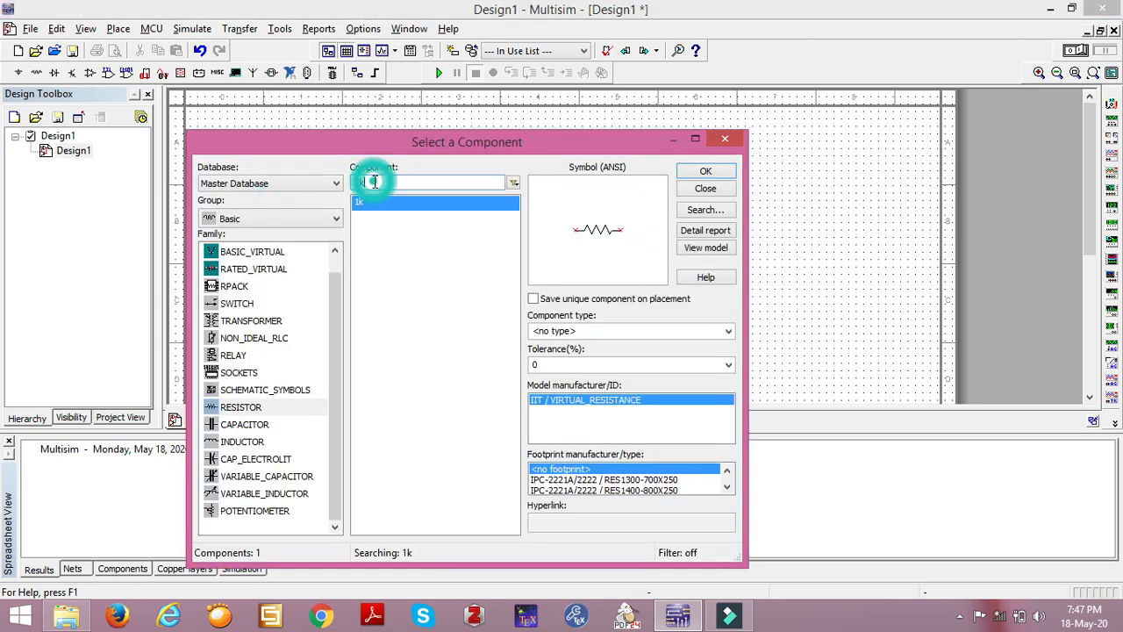
key(BackSpace)
text(1k)
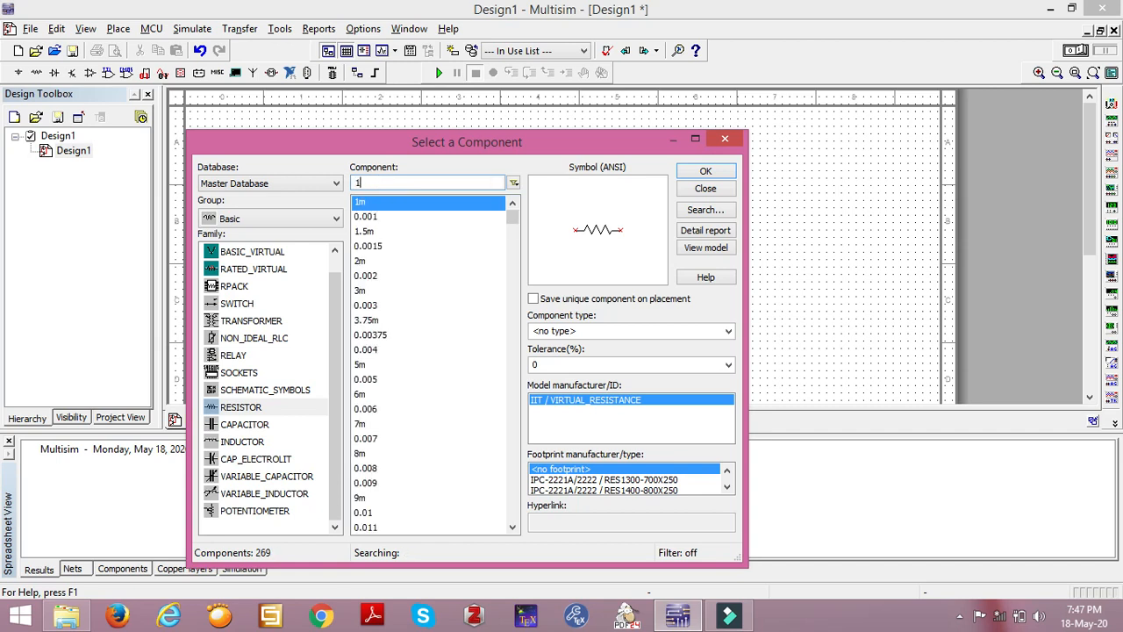
click(709, 172)
key(Escape)
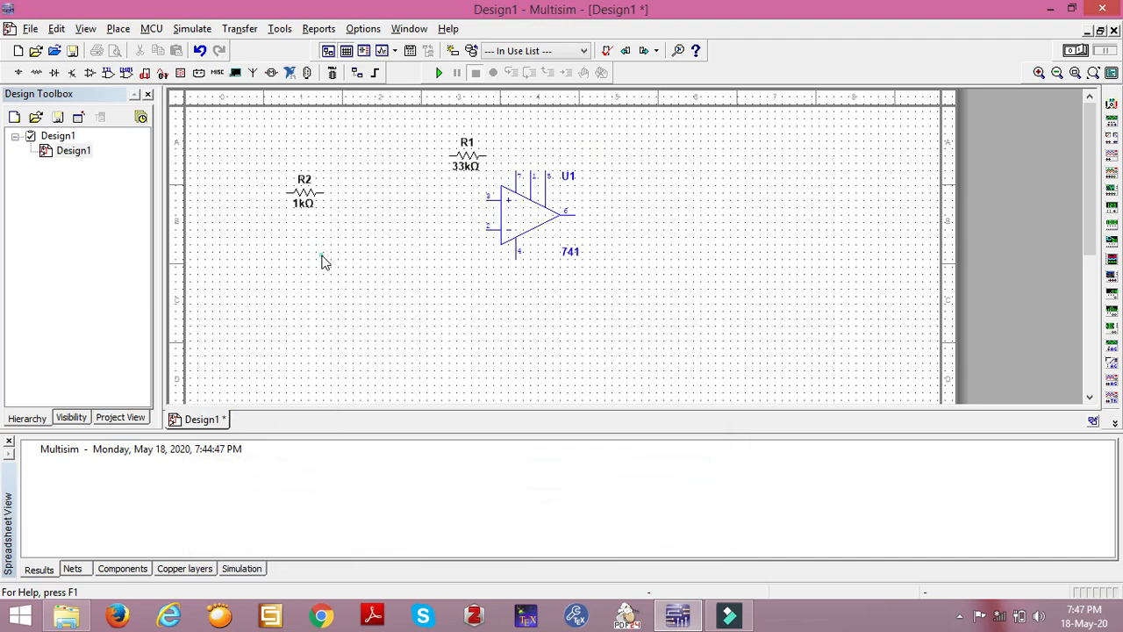
click(697, 172)
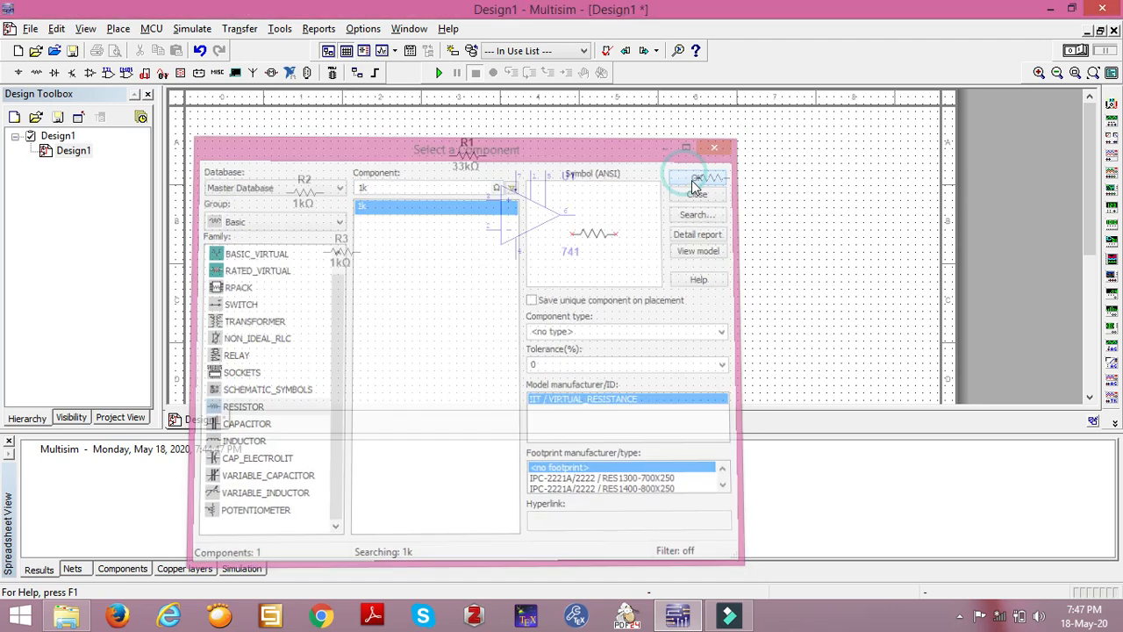
key(Escape)
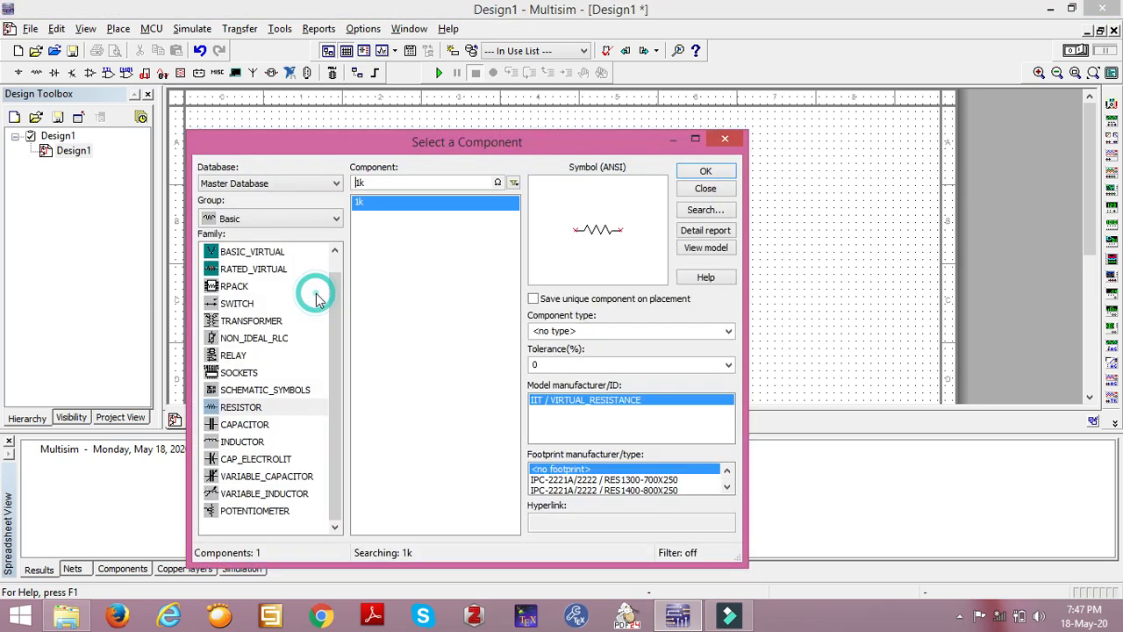
click(699, 171)
right_click(383, 313)
- Place a resistor with the value 0.01u below and left of the first 1 kΩ resistor
double_click(381, 180)
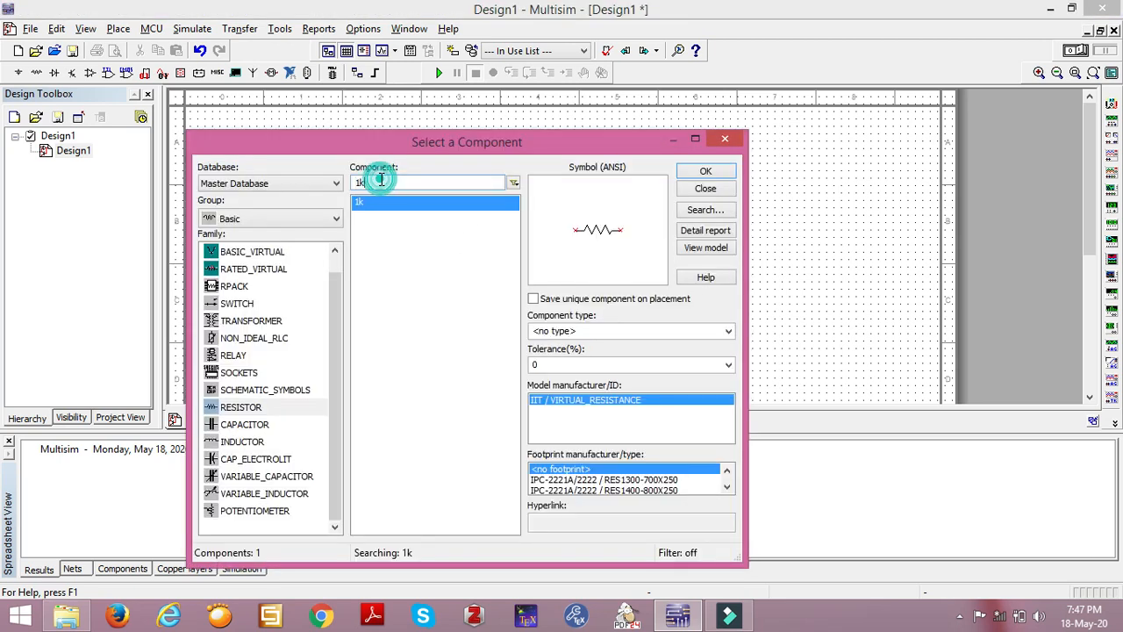
key(BackSpace)
text(0.)
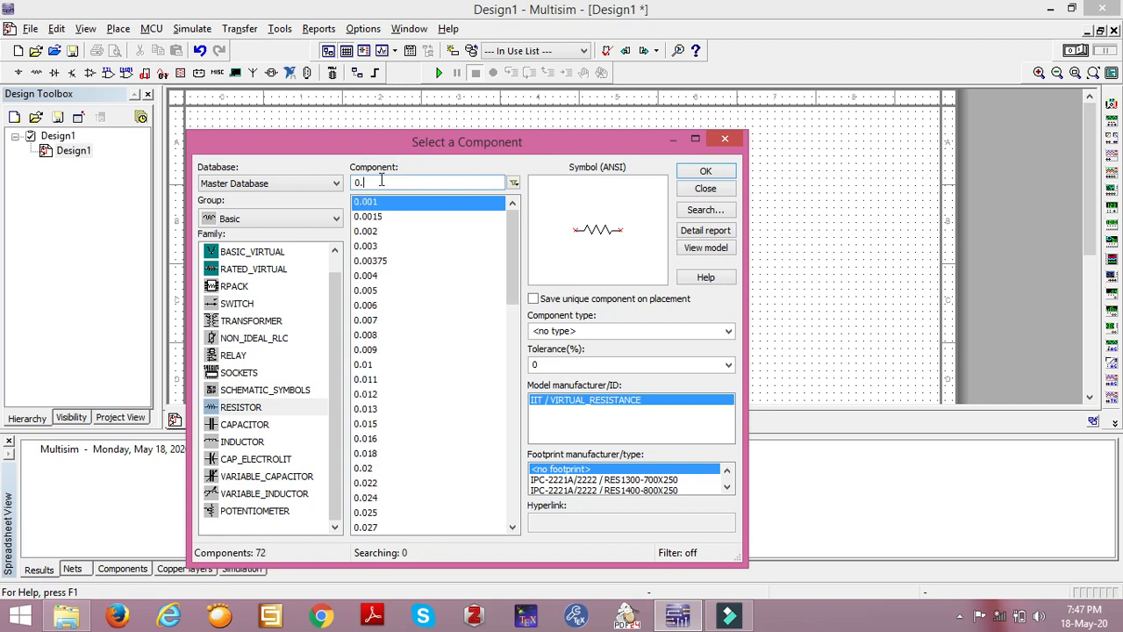
text(01)
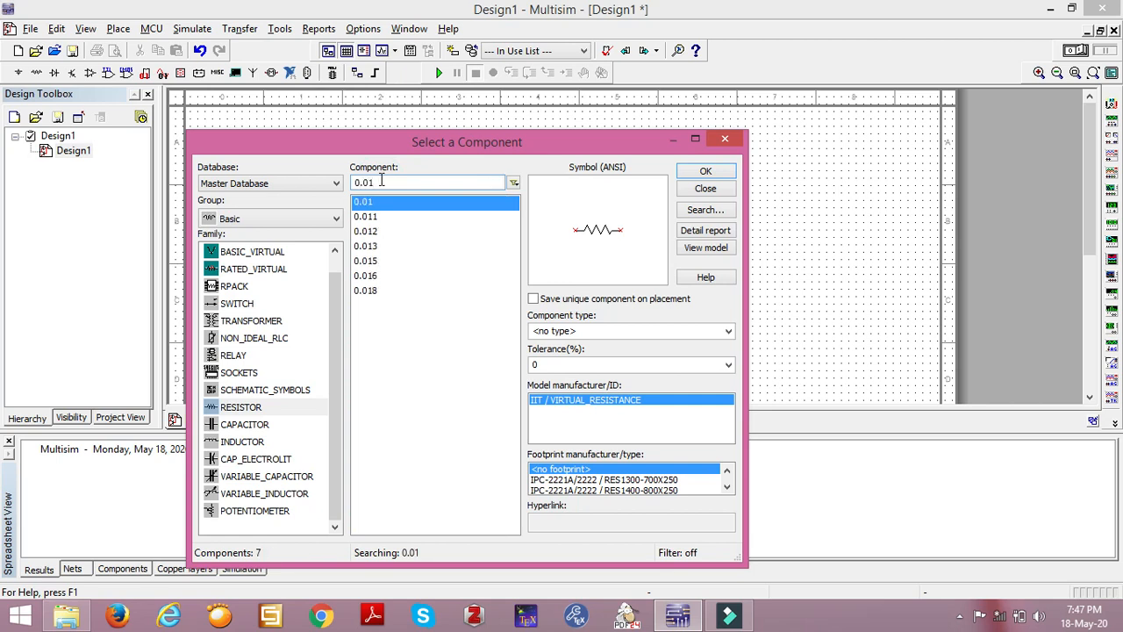
text(u)
key(Return)
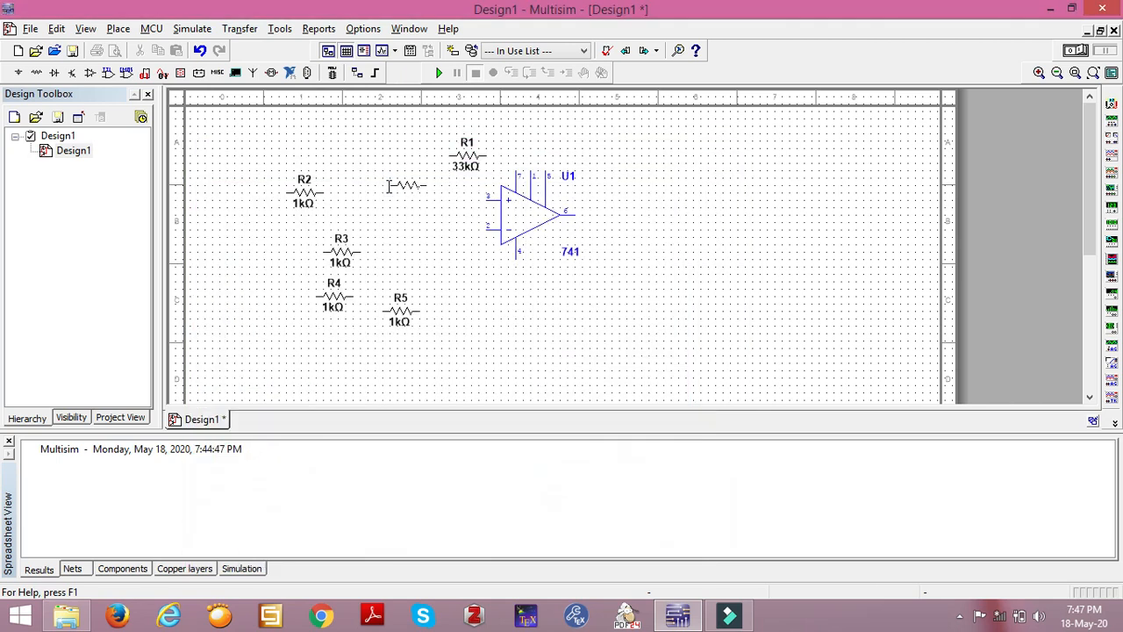
click(245, 263)
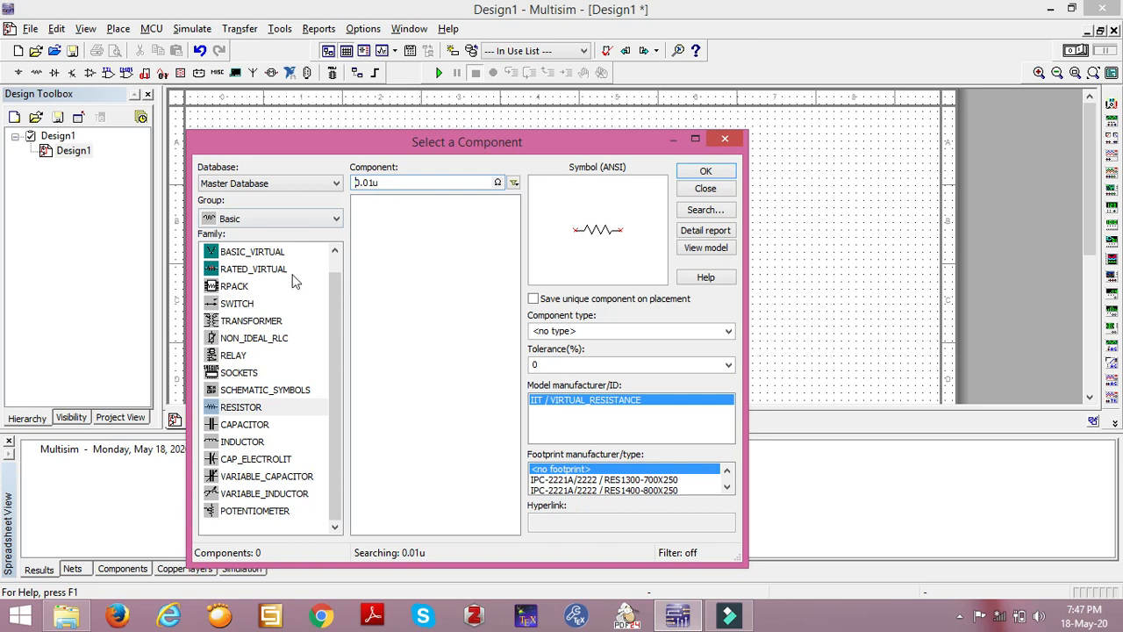
- Place three 0.01 µF capacitors from the CAPACITOR family in a row below the 741 op-amp
click(245, 428)
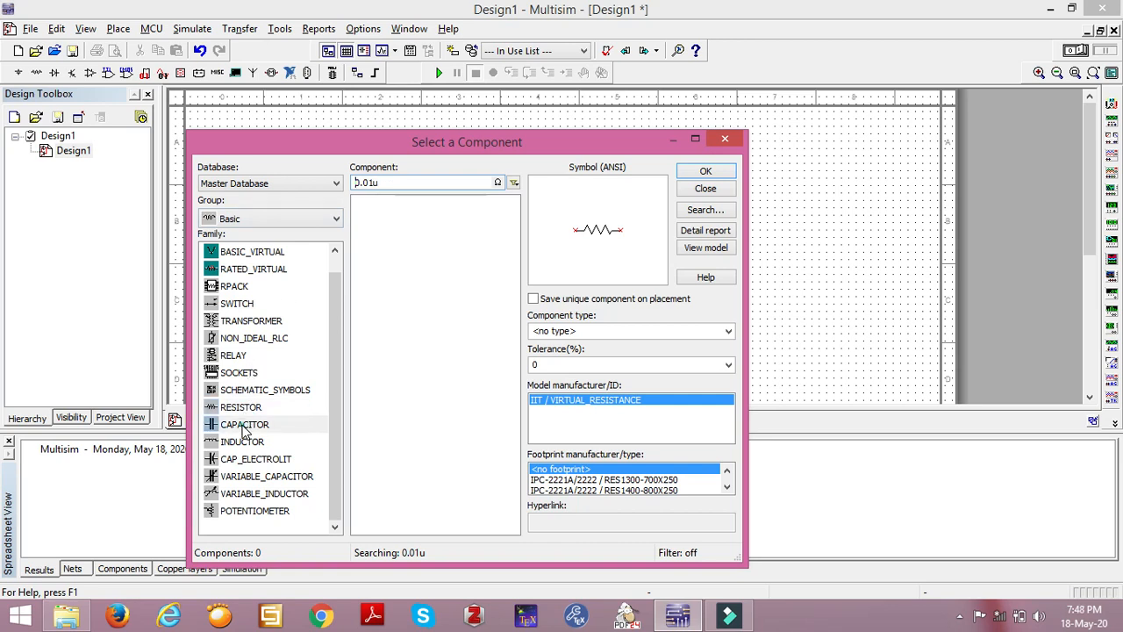
click(705, 170)
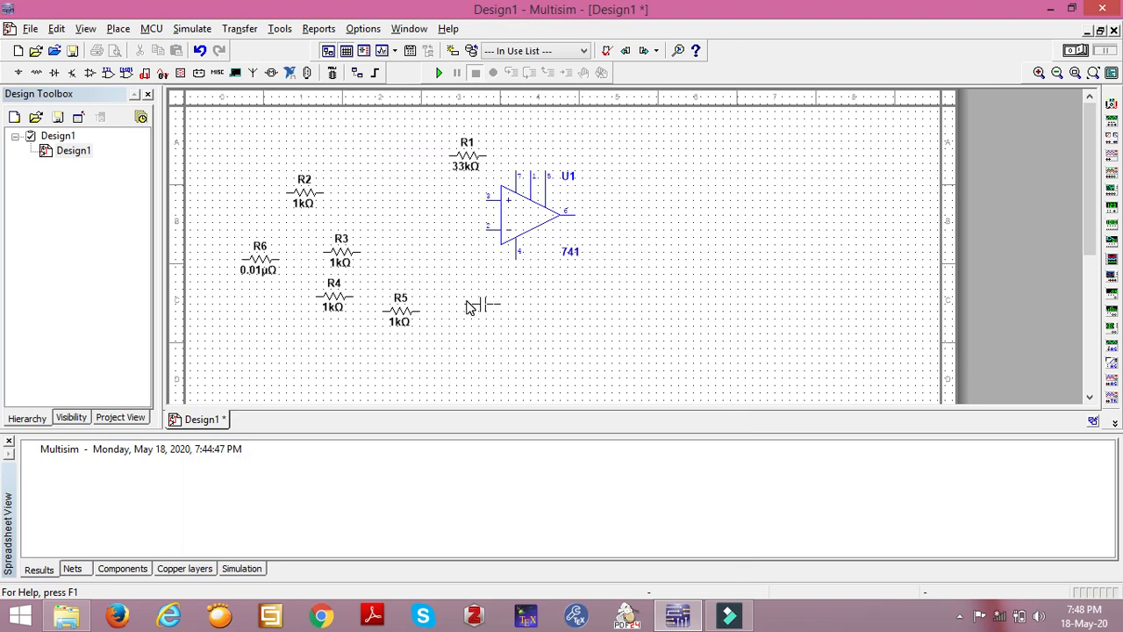
click(466, 333)
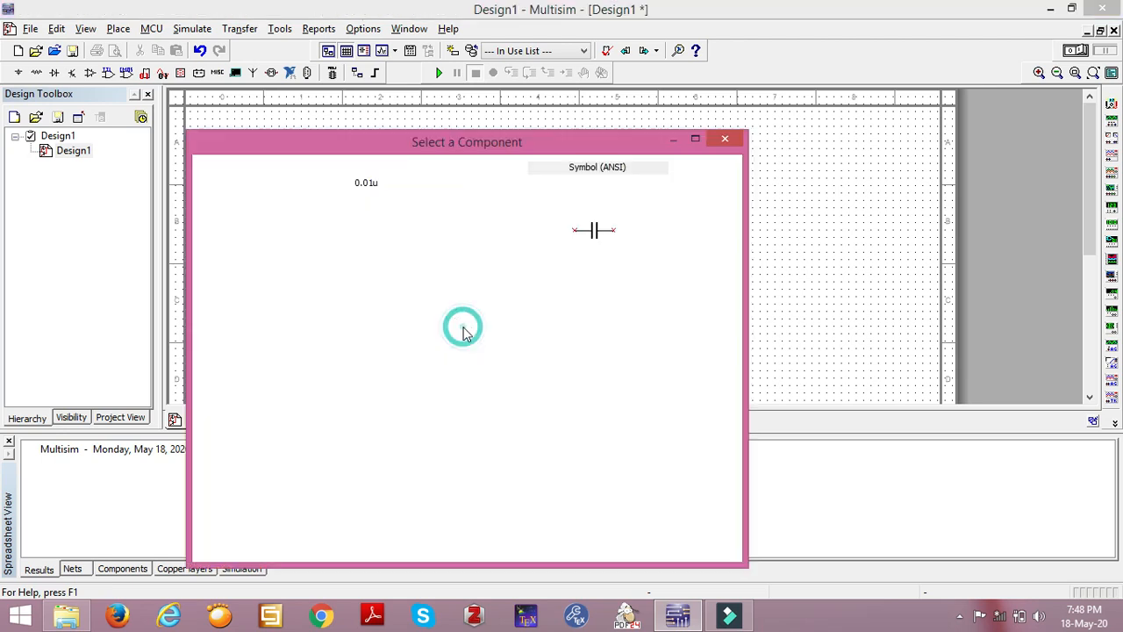
click(705, 168)
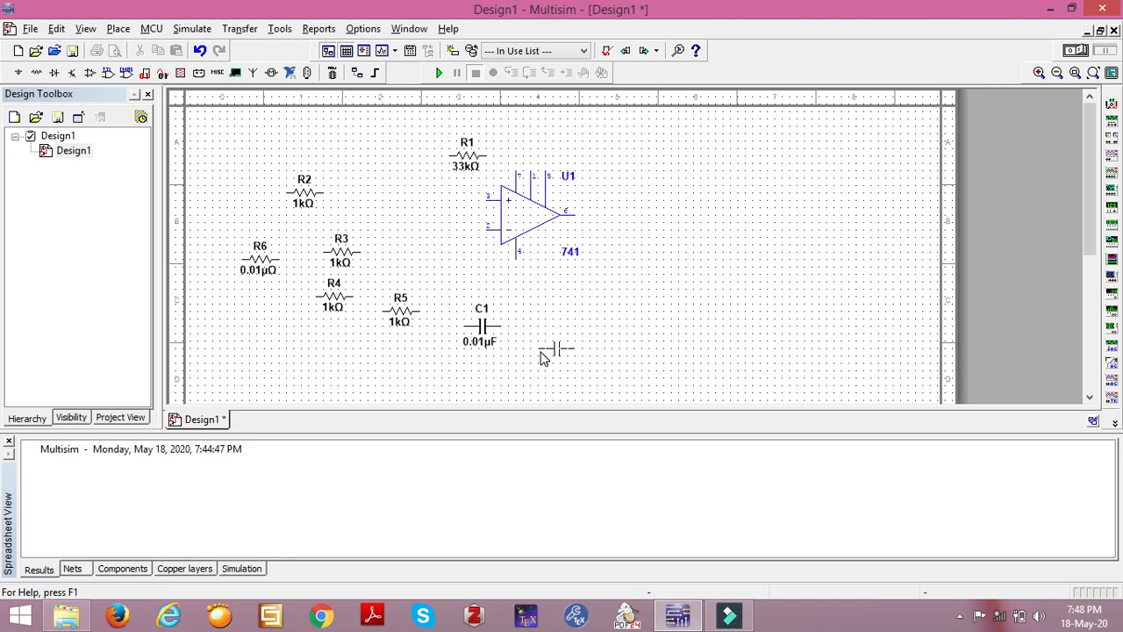
click(533, 341)
click(706, 170)
click(607, 329)
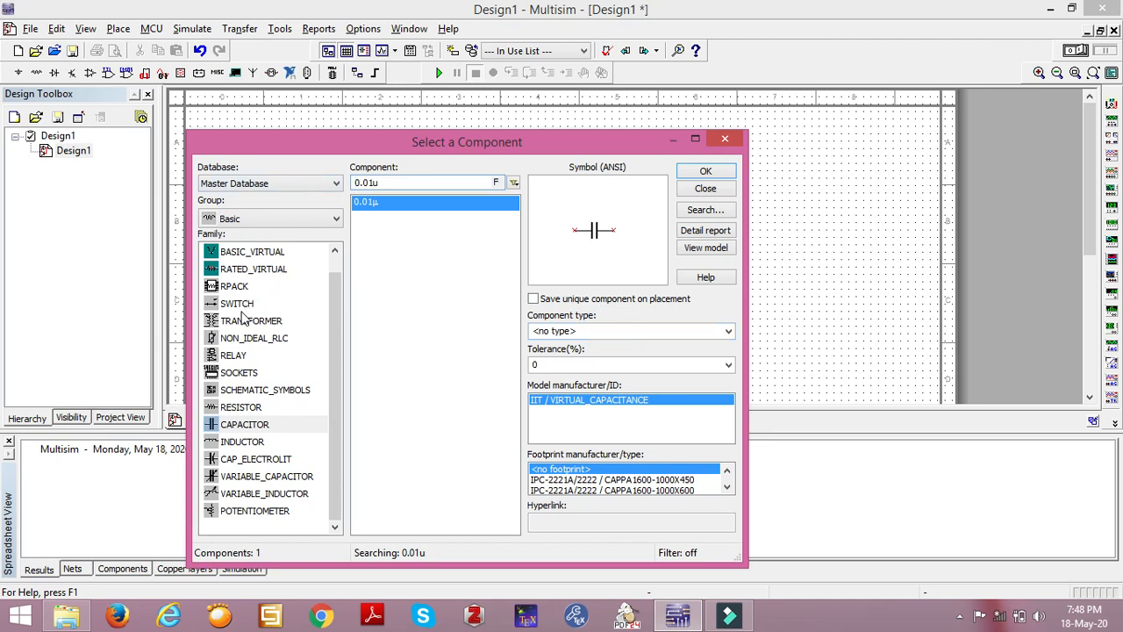
- Place two DC_POWER sources from the Sources group, one above the op-amp and one to the right of its output
click(283, 221)
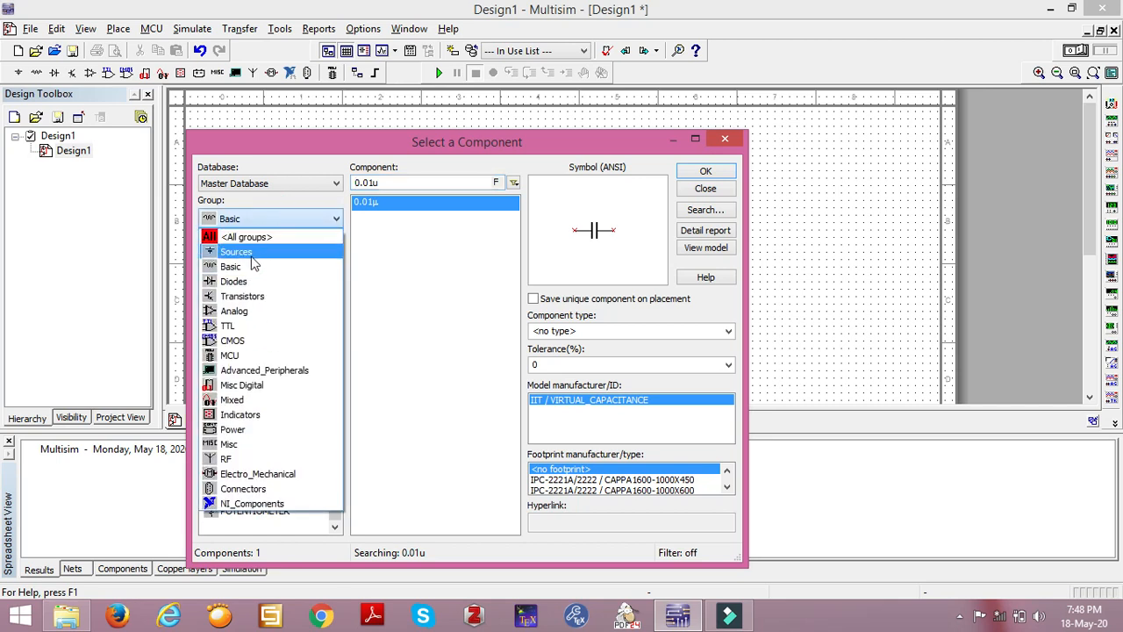
click(246, 255)
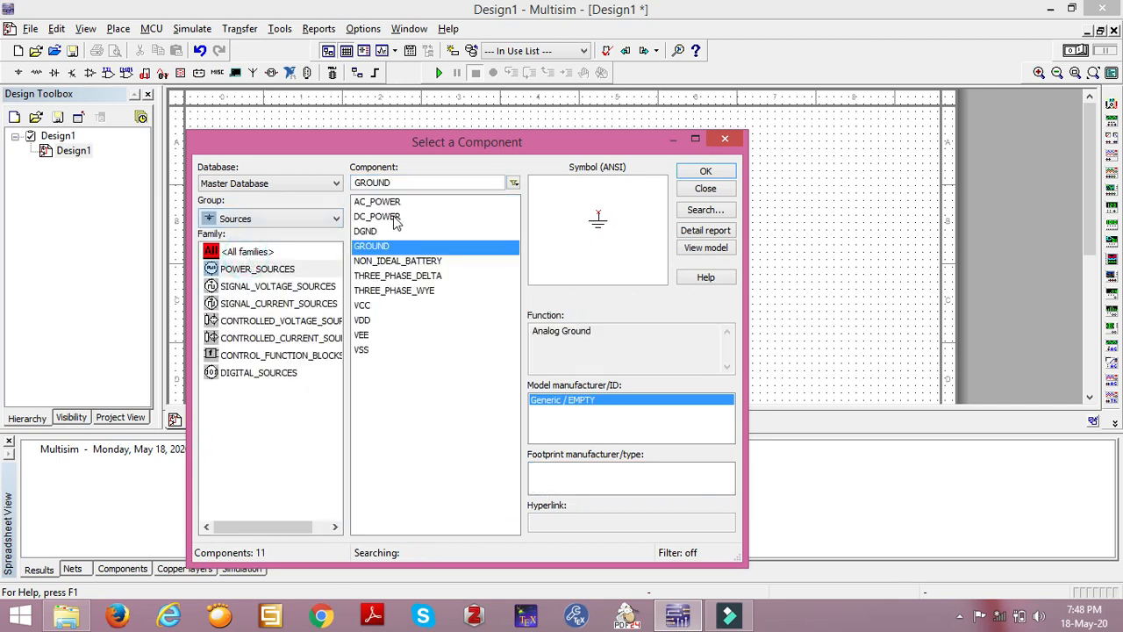
click(394, 219)
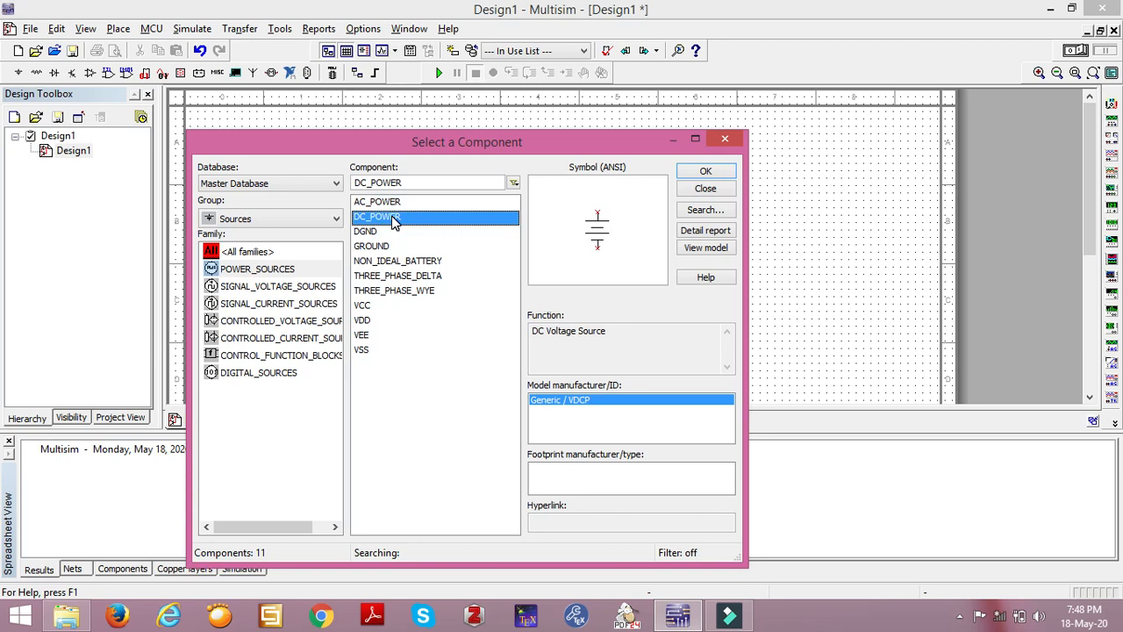
click(716, 173)
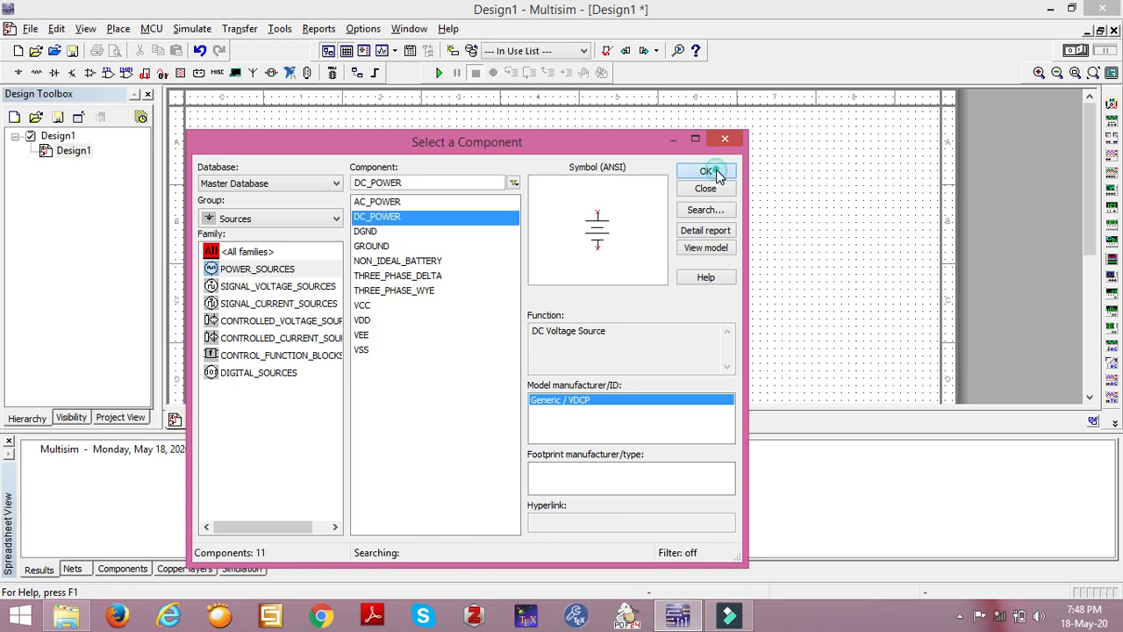
click(546, 147)
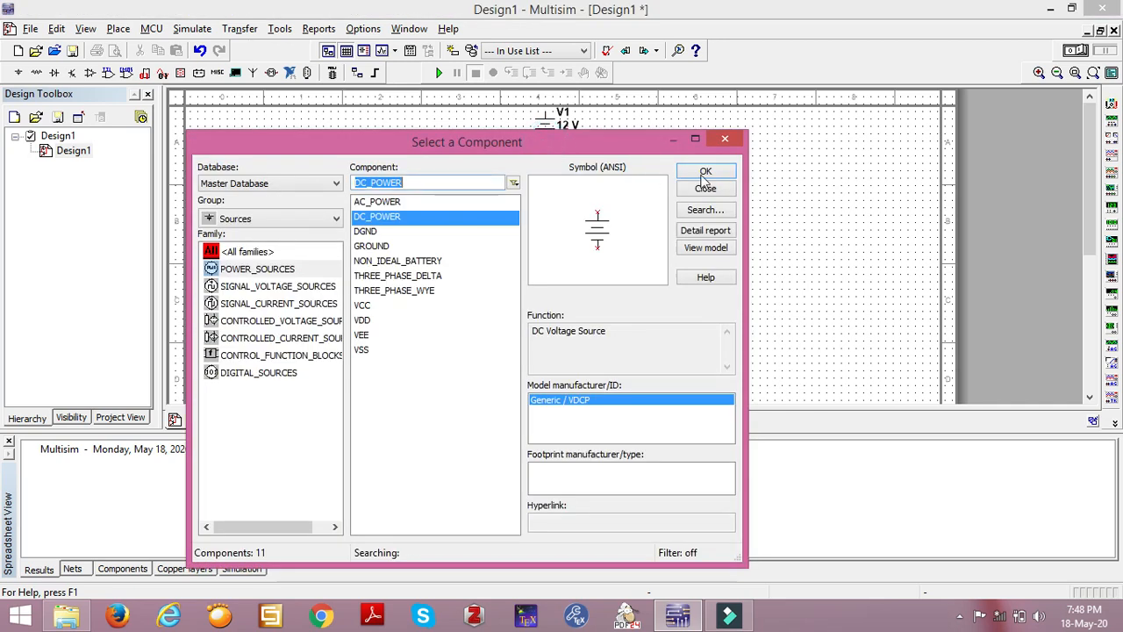
click(706, 173)
click(626, 221)
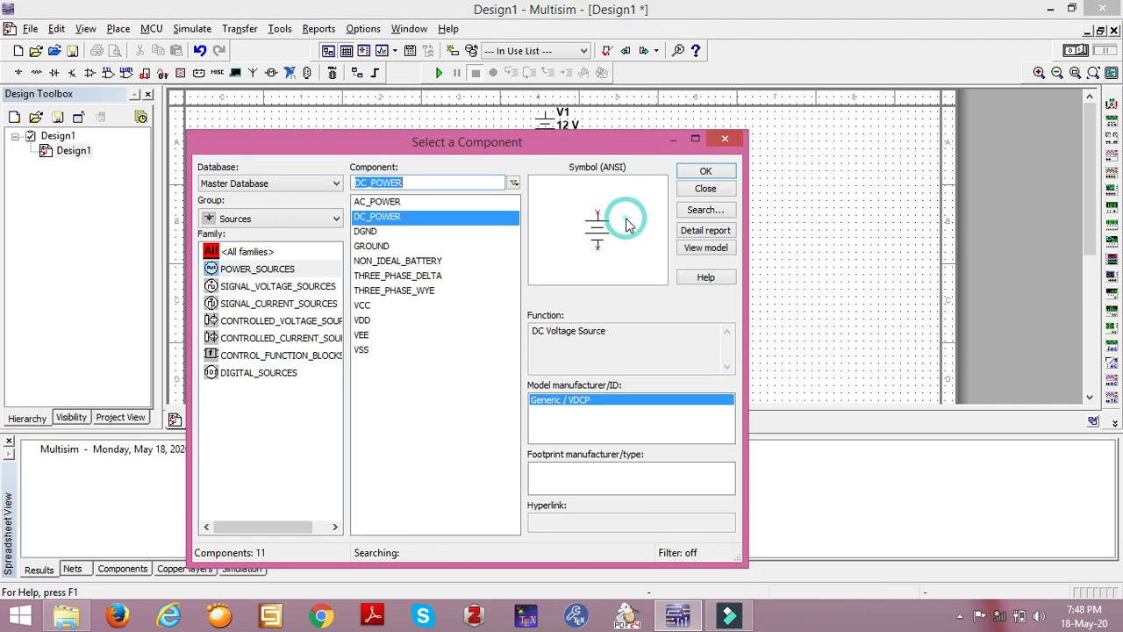
- Place four GROUND symbols in the free area far right of the op-amp and finish placing components
click(364, 246)
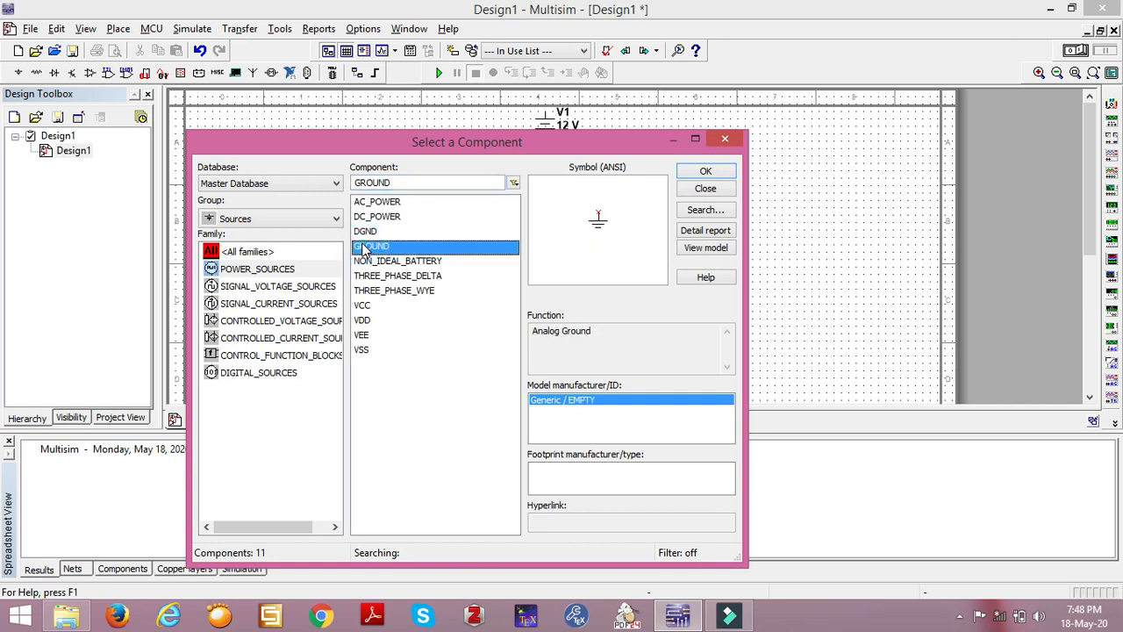
click(706, 171)
click(806, 170)
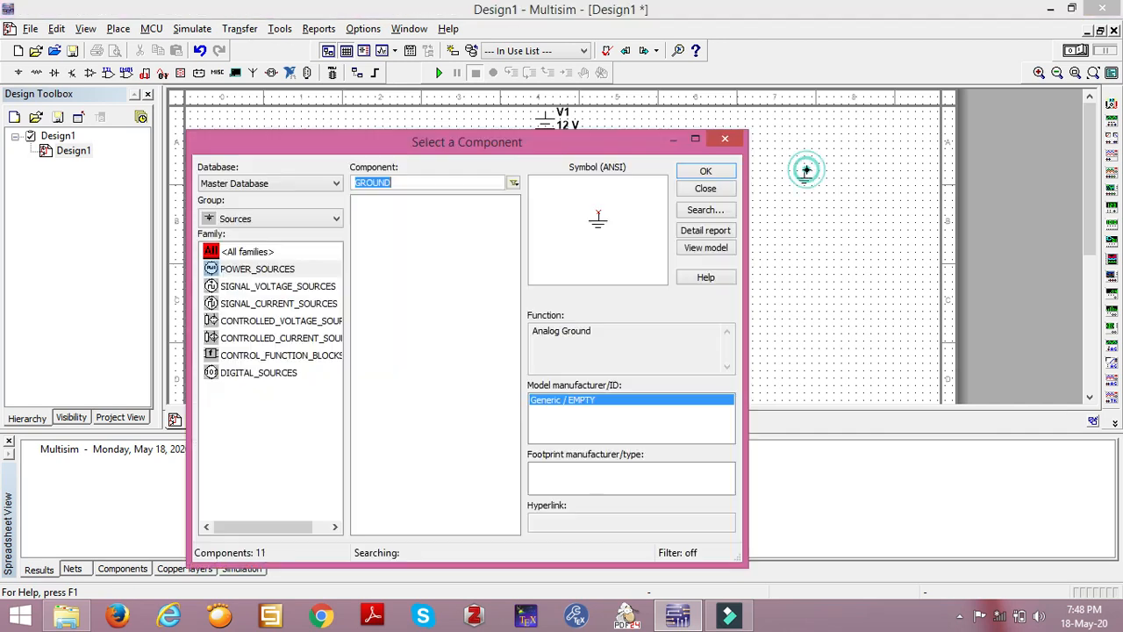
click(706, 172)
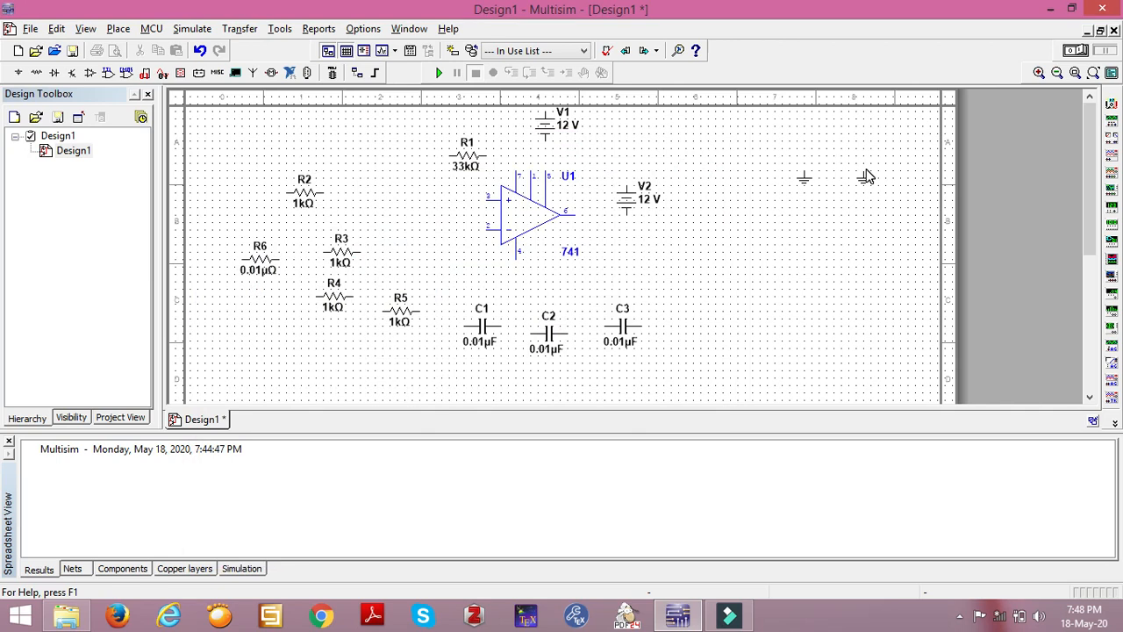
click(866, 178)
click(720, 171)
click(859, 251)
click(706, 171)
click(888, 251)
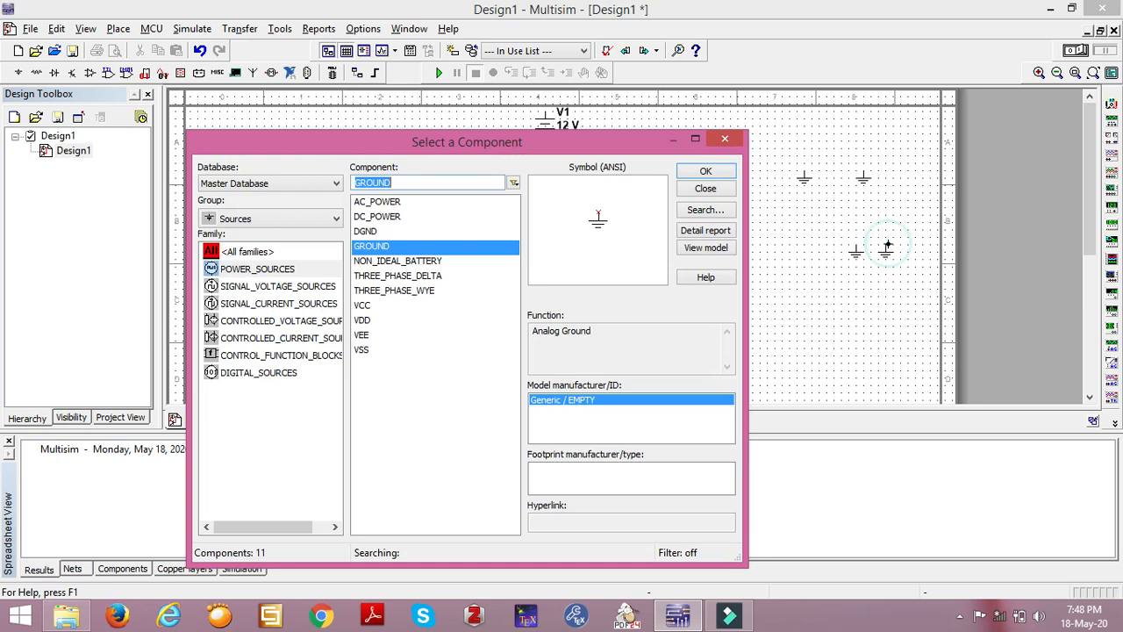
click(727, 140)
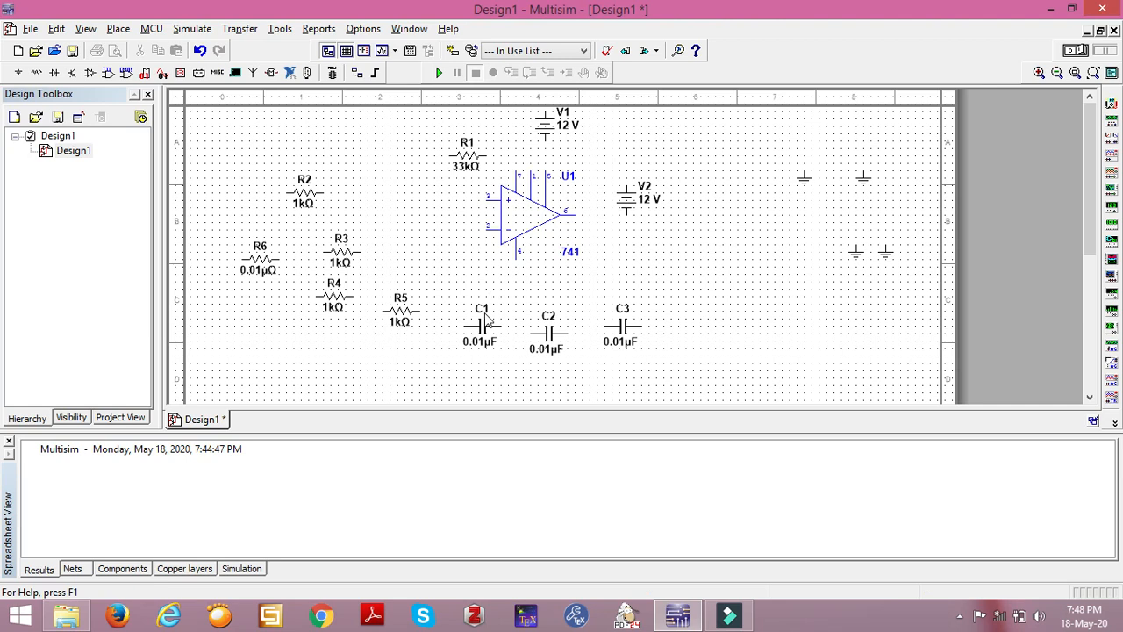
- Move resistor R5 to the sheet's lower left edge and the 33 kΩ resistor R1 to just above R2
drag(417, 321, 218, 349)
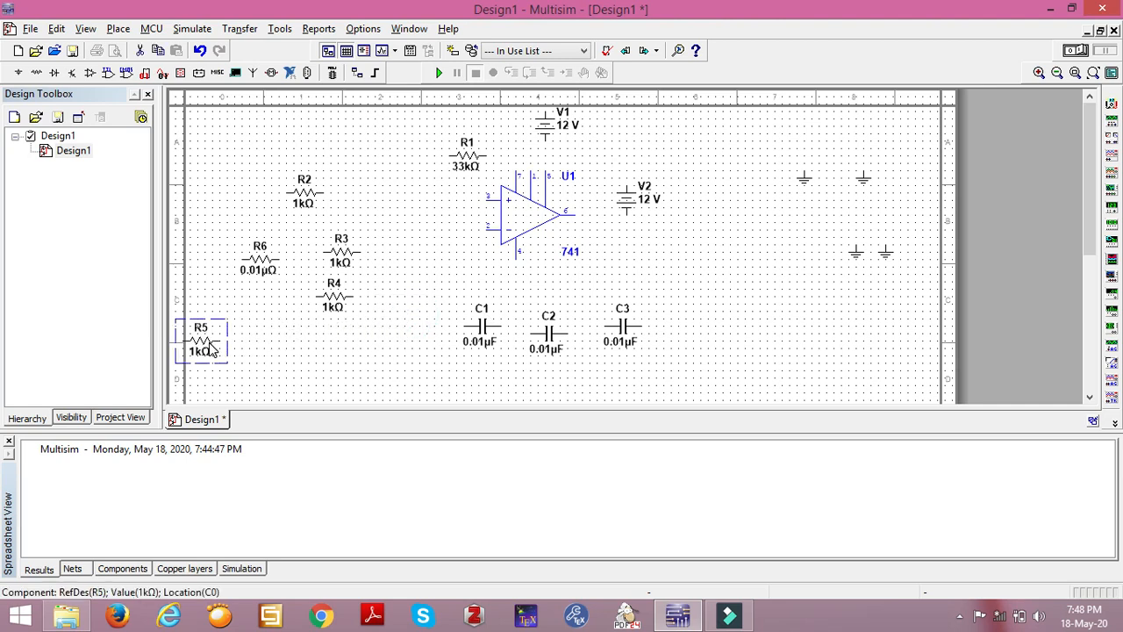
drag(477, 165, 285, 140)
click(487, 167)
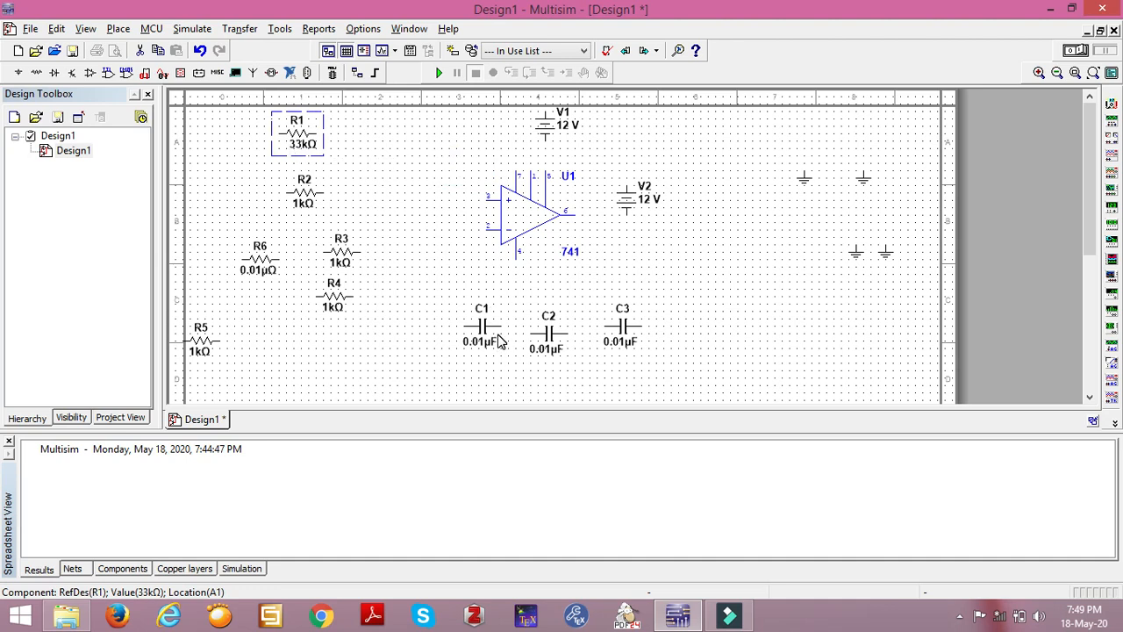
- Reposition capacitors C1 and C2 side by side at the same height below the op-amp
click(502, 340)
drag(497, 339, 414, 347)
click(565, 335)
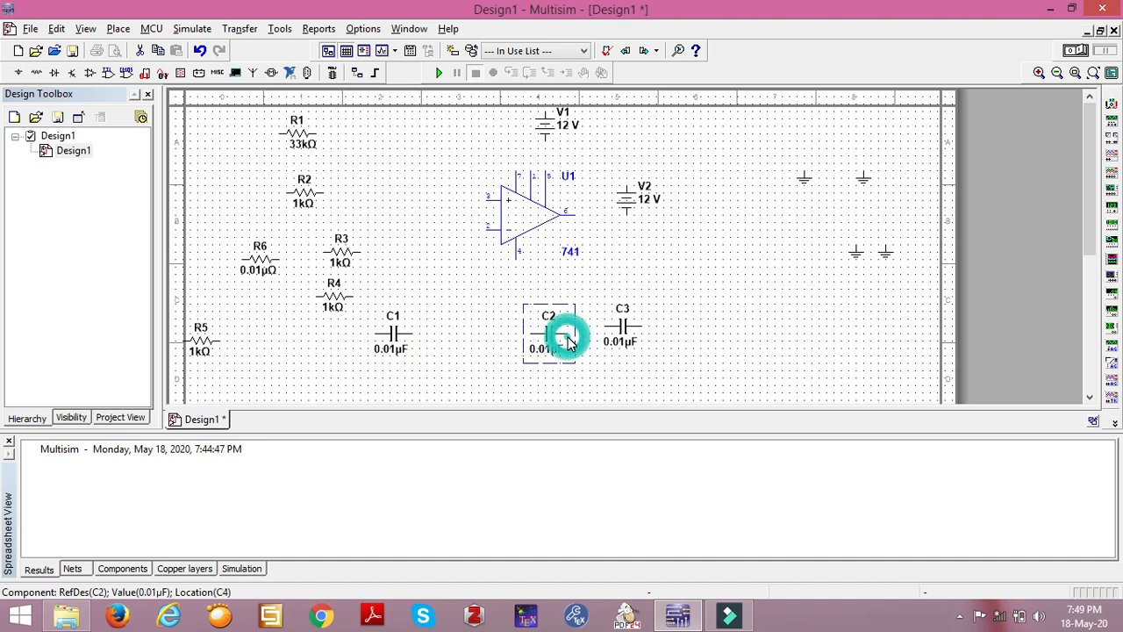
drag(568, 348, 547, 354)
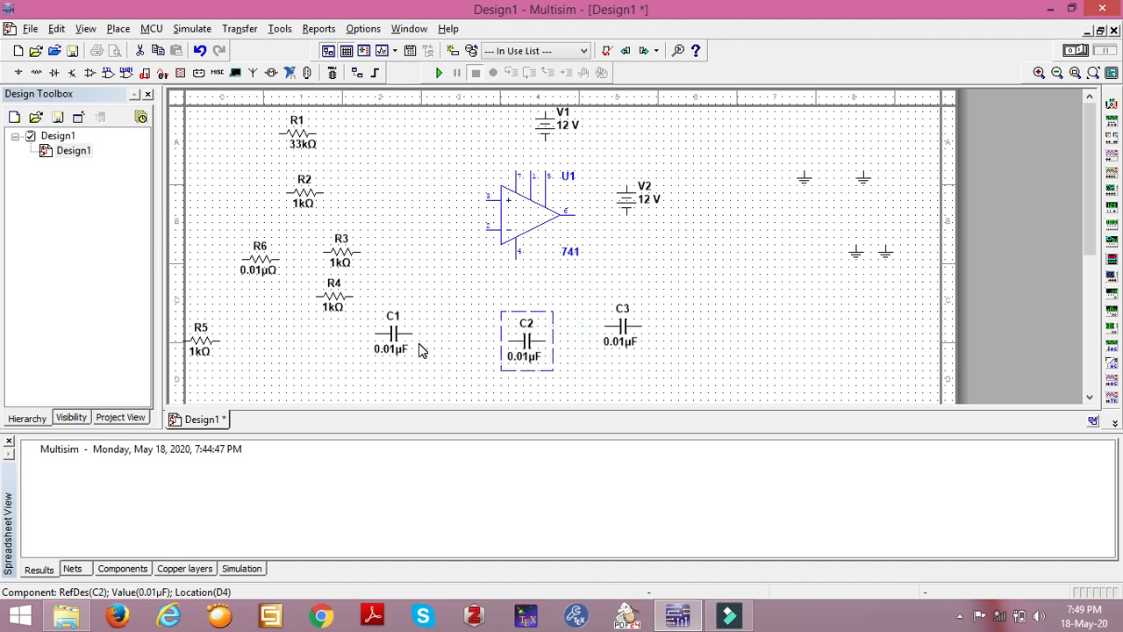
drag(411, 351, 478, 353)
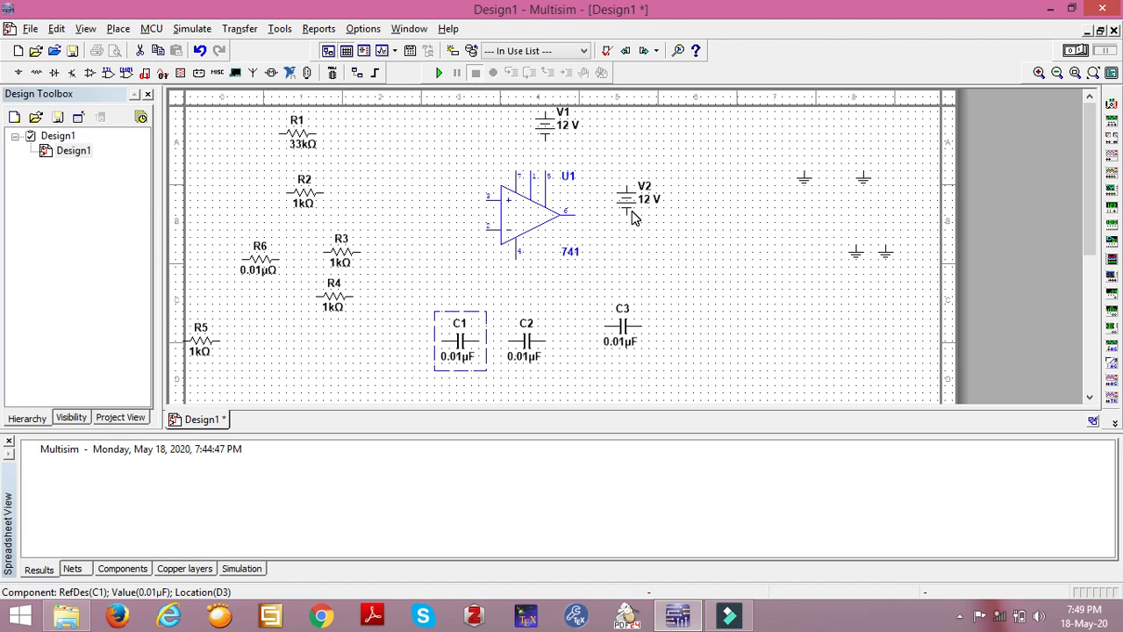
- Flip DC source V1 vertically and move it directly onto the op-amp's supply pin 7
click(552, 143)
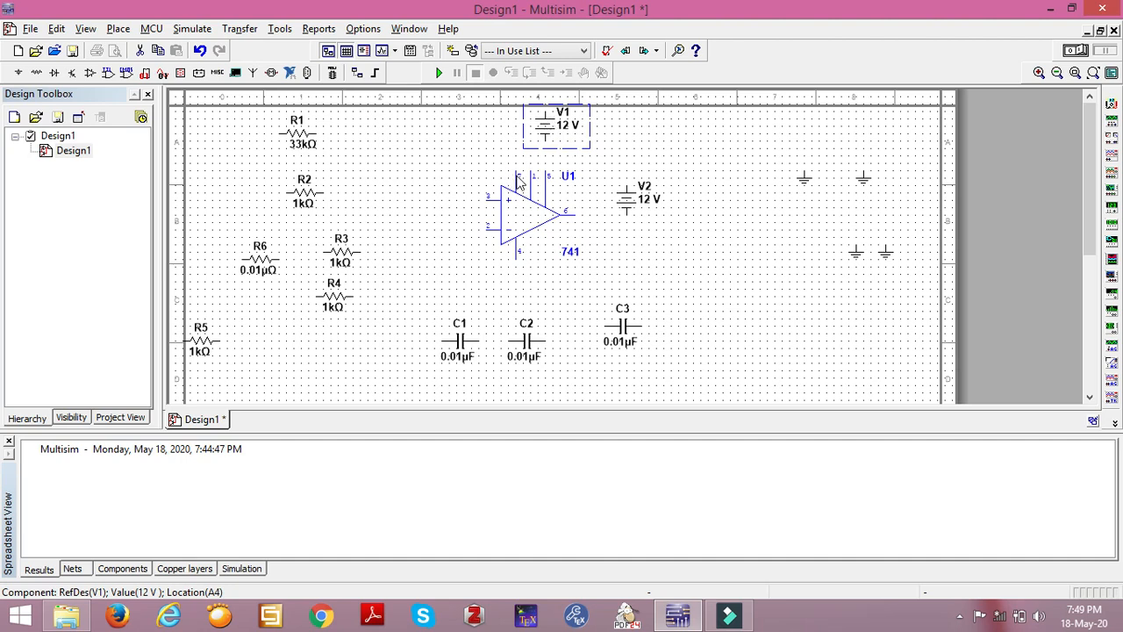
right_click(564, 142)
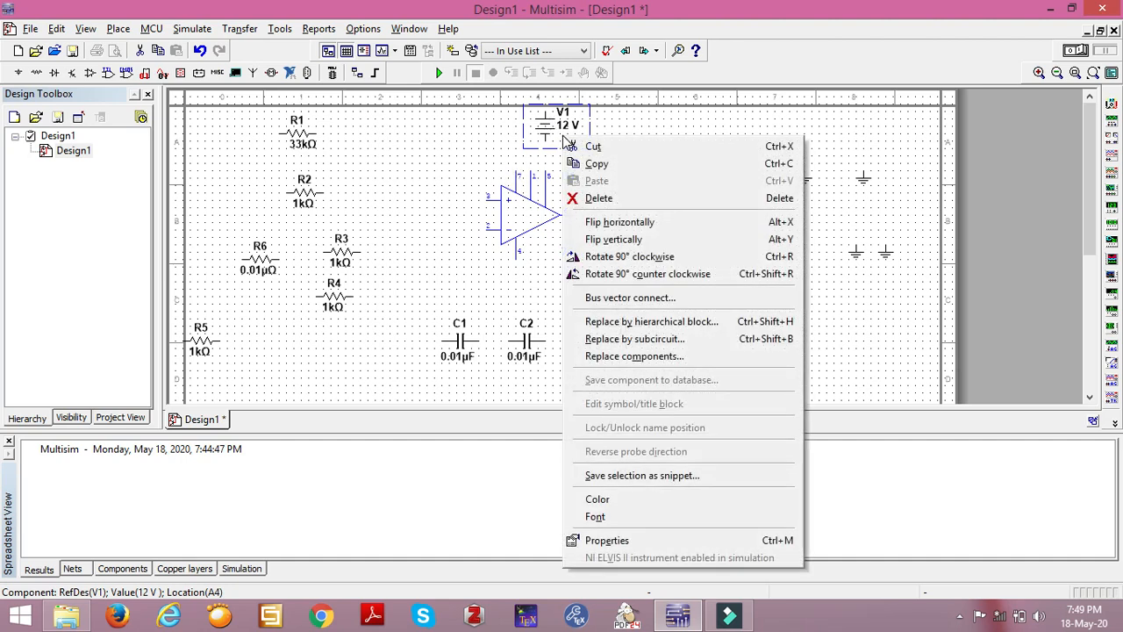
click(632, 239)
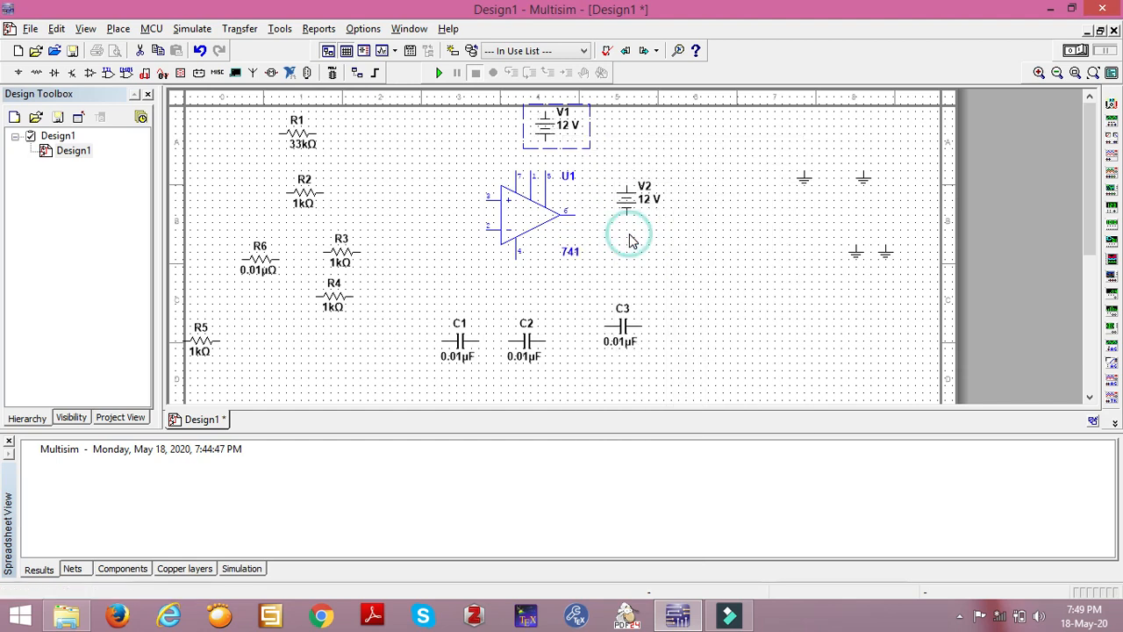
drag(554, 143, 522, 167)
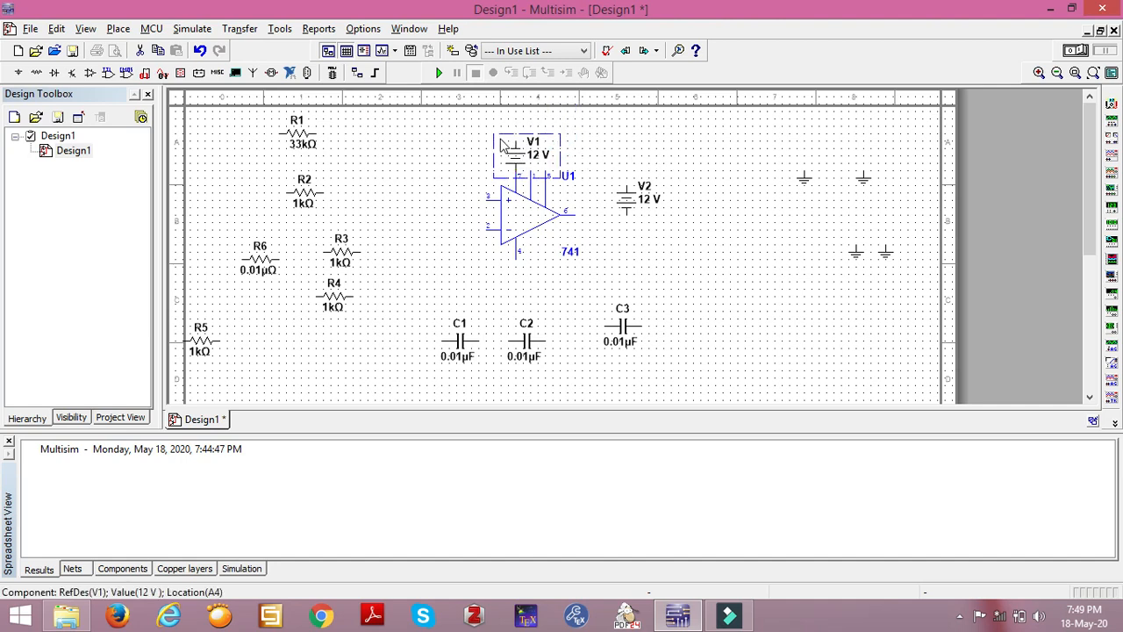
- Move one ground symbol next to V1 and wire it to V1's upper terminal
click(804, 179)
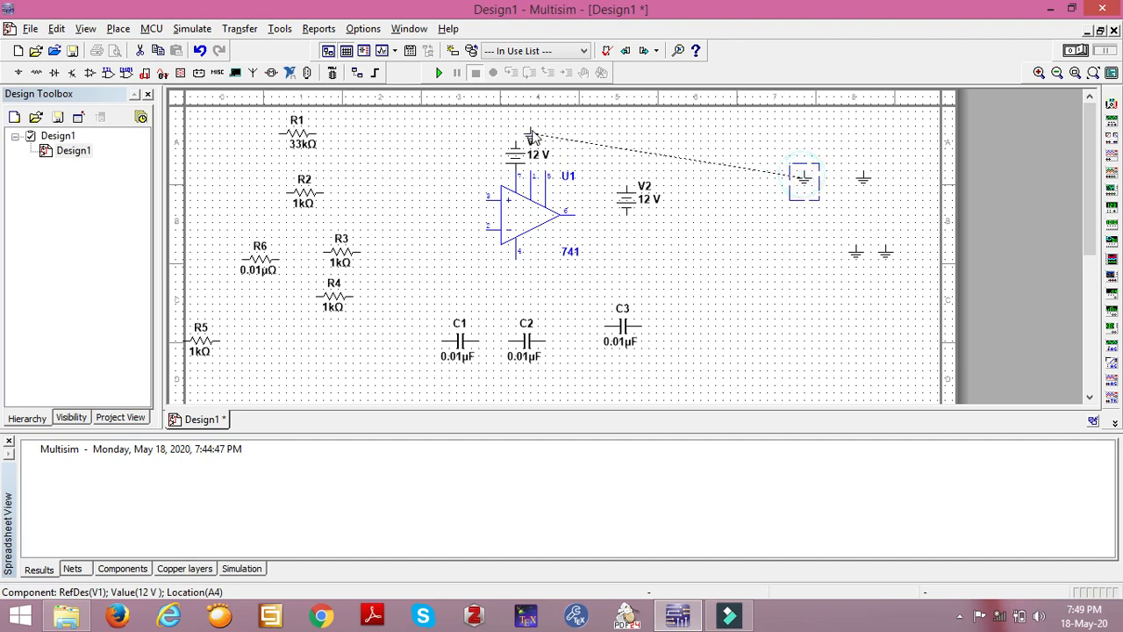
click(485, 151)
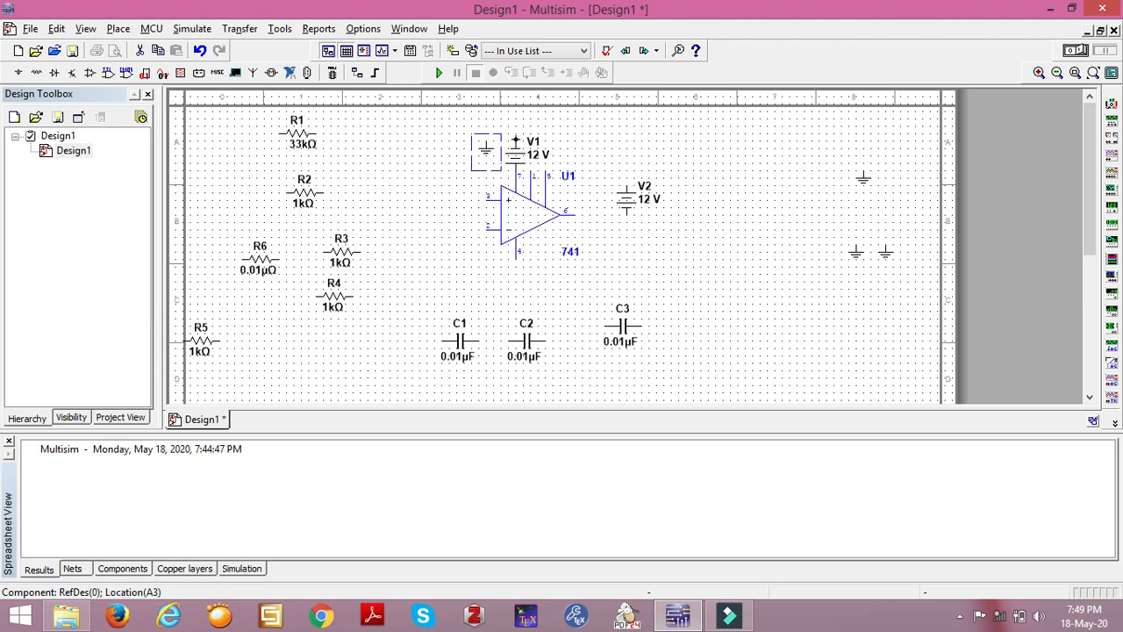
click(515, 140)
click(487, 141)
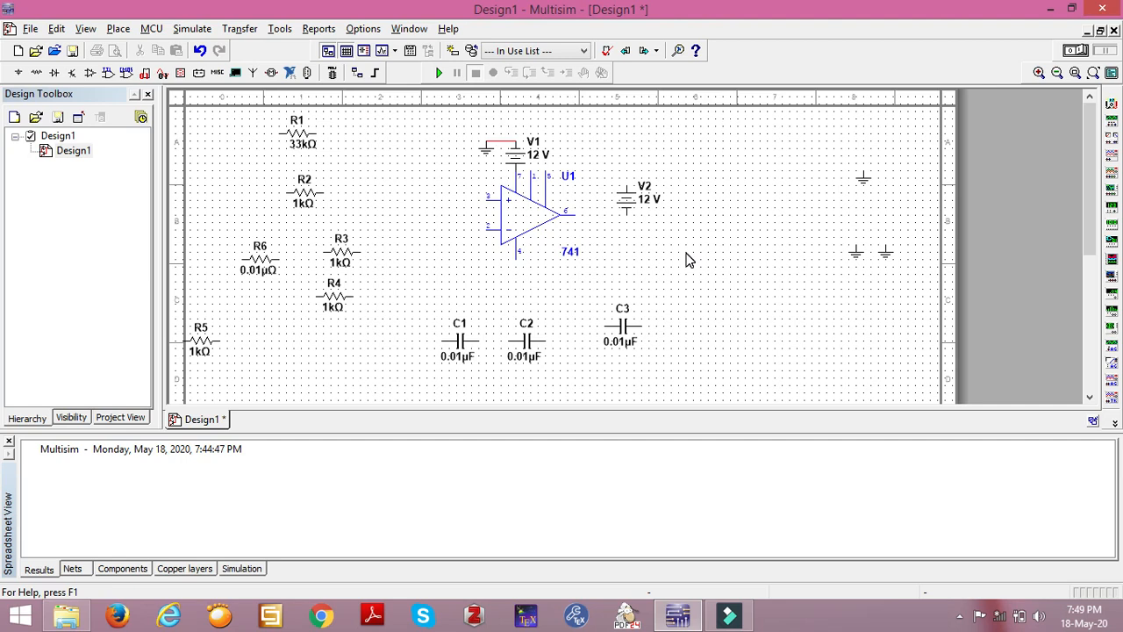
- Flip DC source V2 vertically and move it below the op-amp so its upper terminal meets supply pin 4
right_click(634, 200)
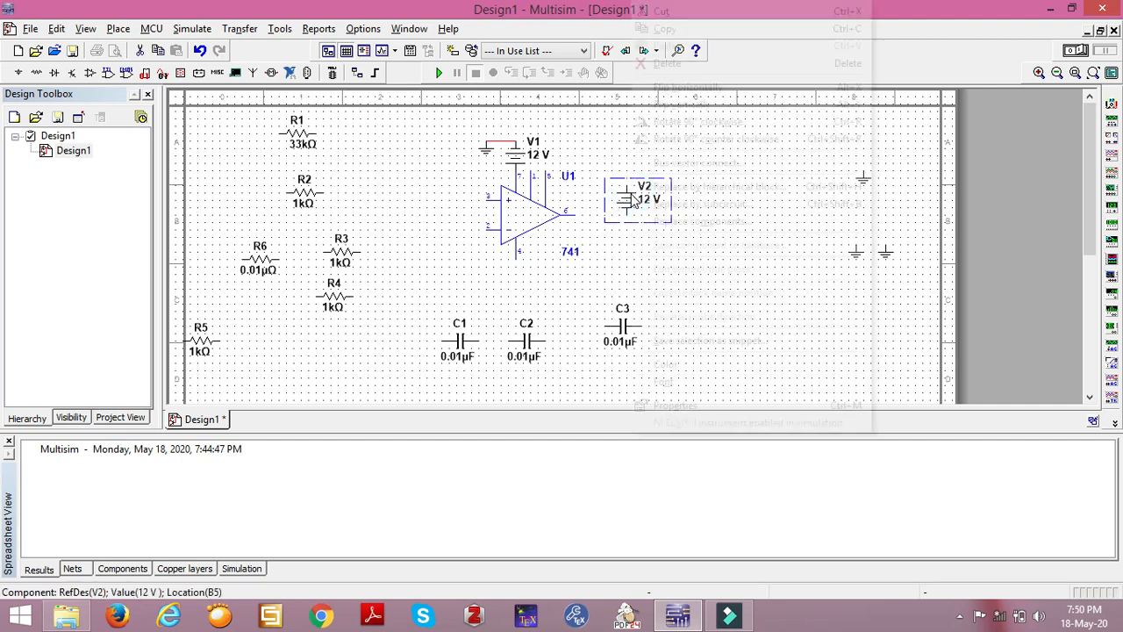
click(685, 105)
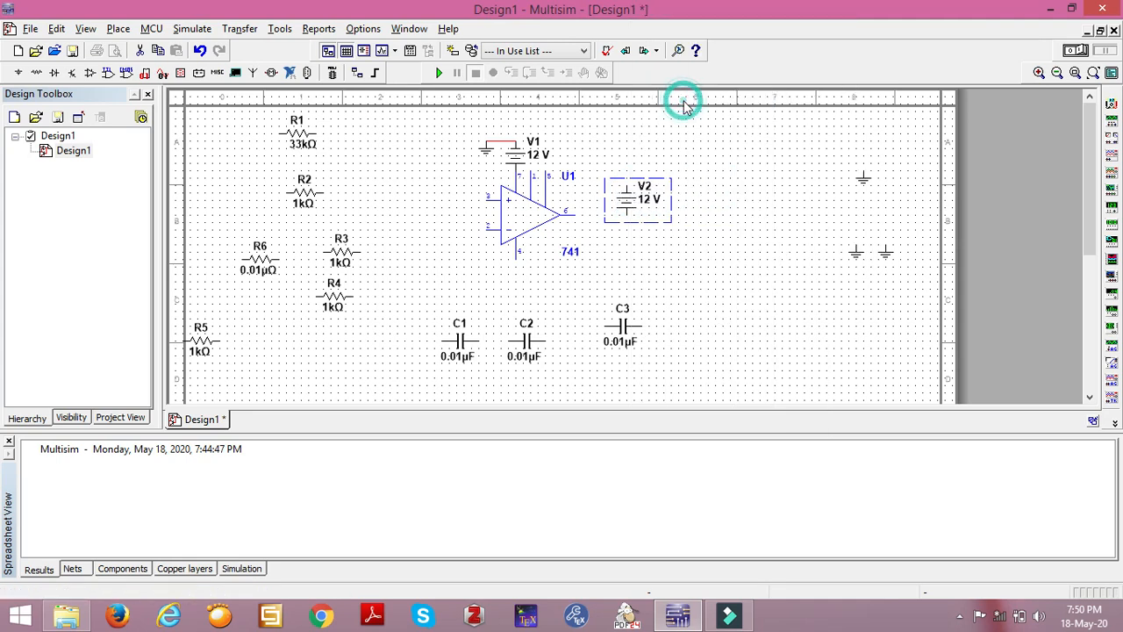
drag(645, 215, 548, 298)
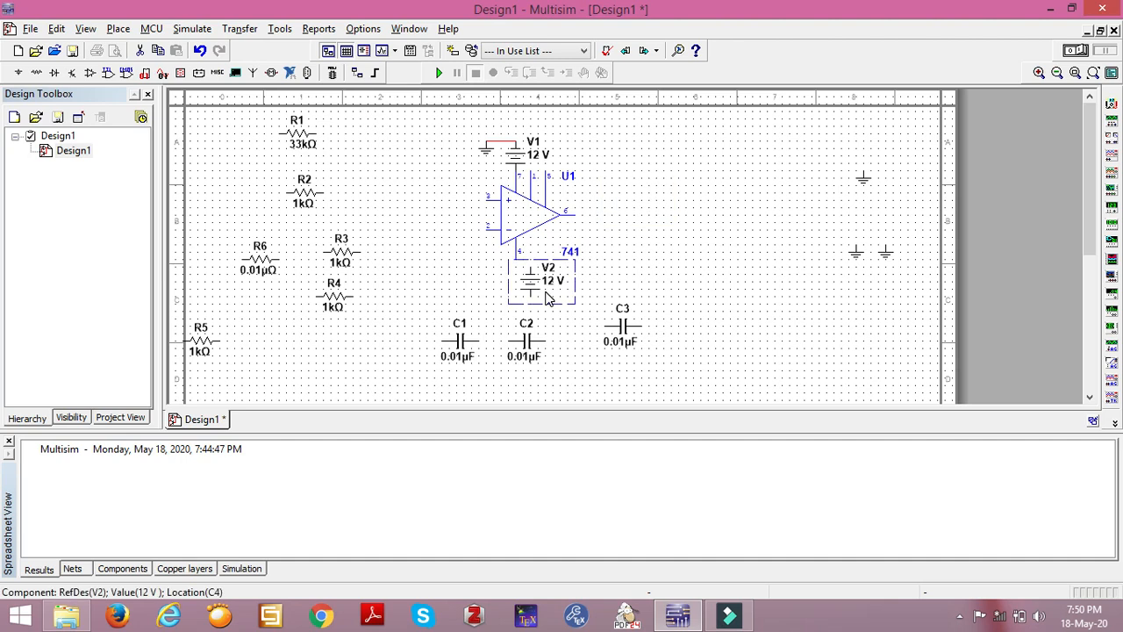
right_click(544, 303)
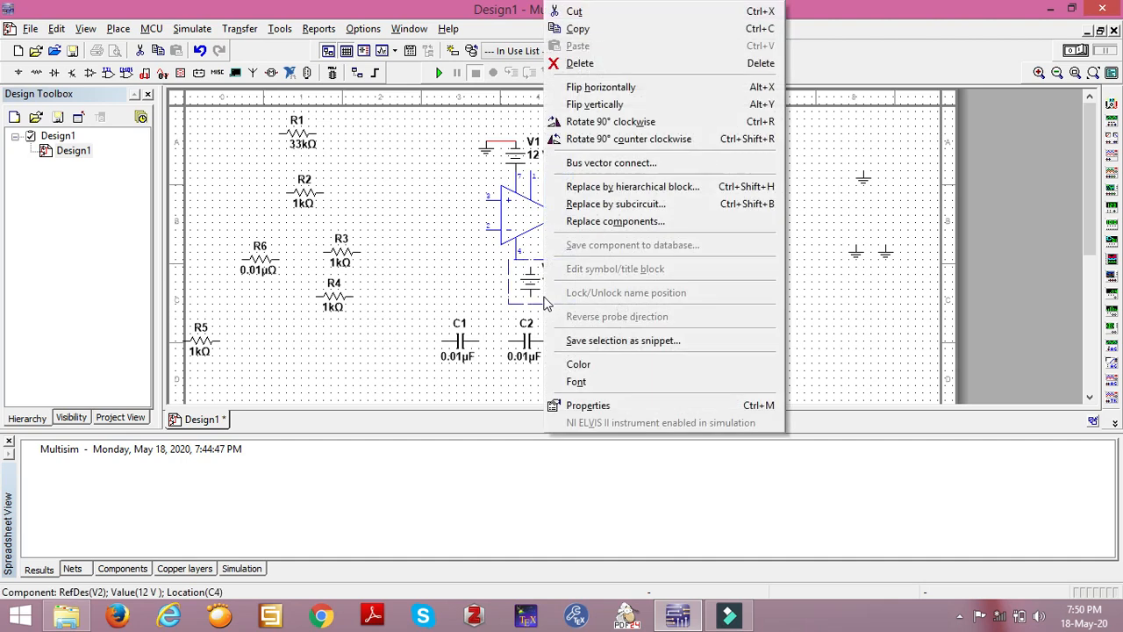
click(635, 105)
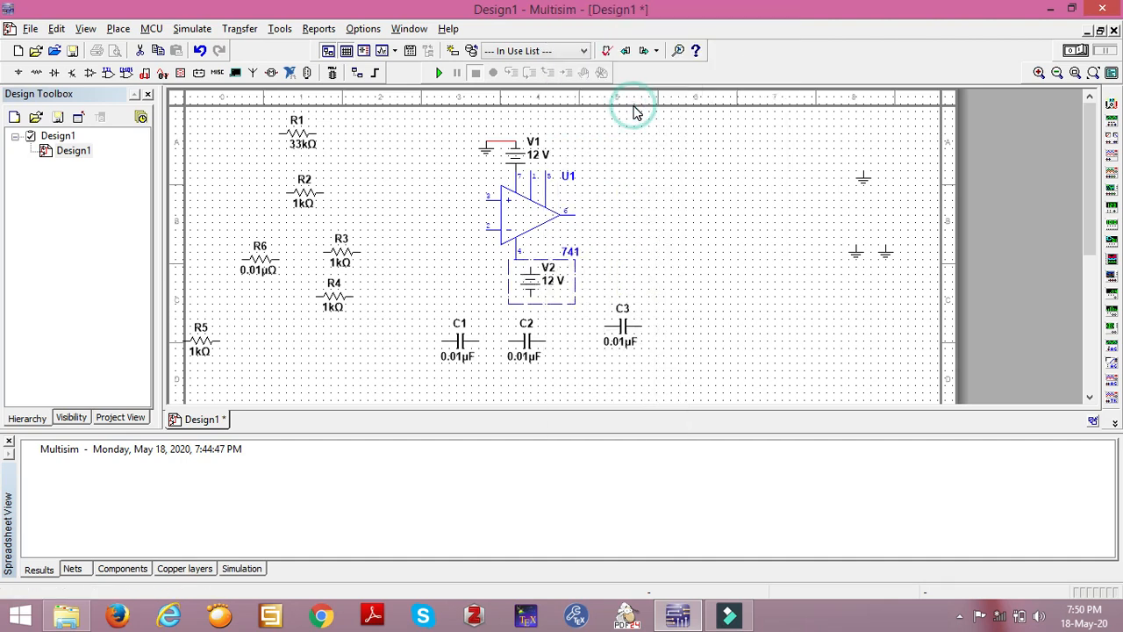
right_click(555, 300)
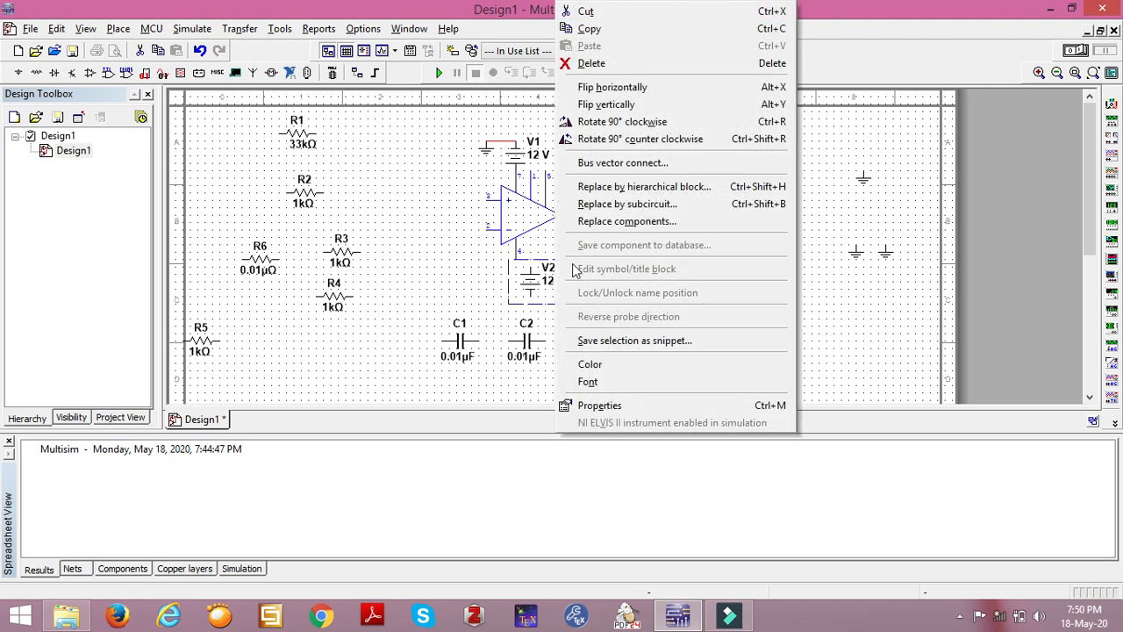
click(622, 102)
mouse_move(552, 296)
mouse_down()
mouse_move(529, 291)
mouse_move(538, 299)
mouse_up()
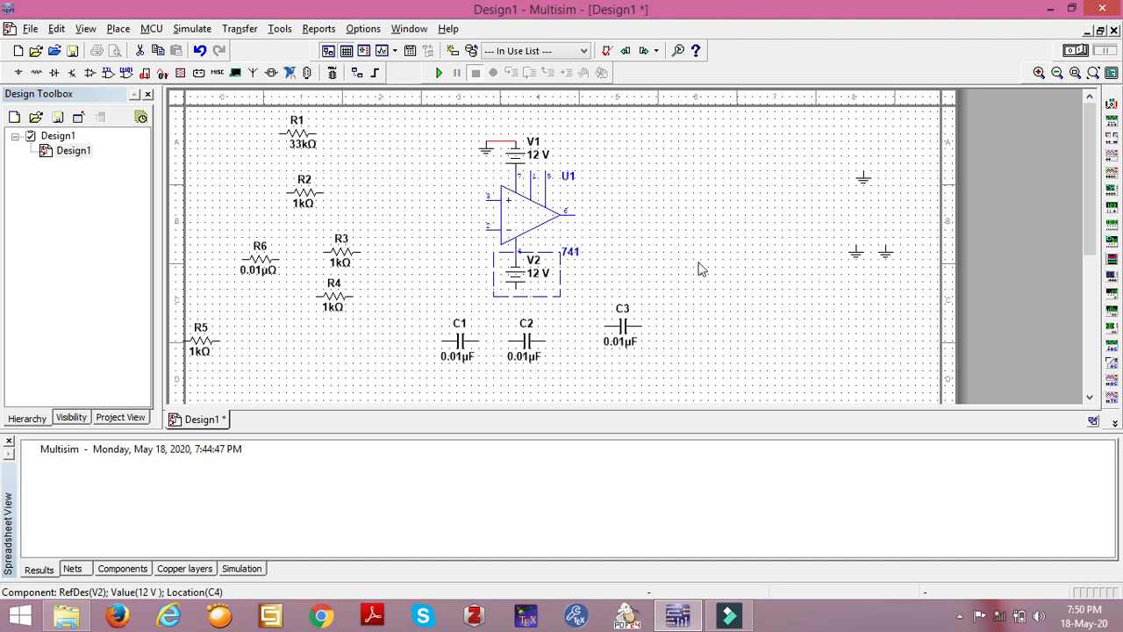
- Move a ground symbol beside and below source V2 and wire it to V2's lower terminal
click(861, 257)
mouse_move(852, 251)
mouse_down()
mouse_move(862, 249)
mouse_move(727, 254)
mouse_move(480, 299)
mouse_move(493, 303)
mouse_up()
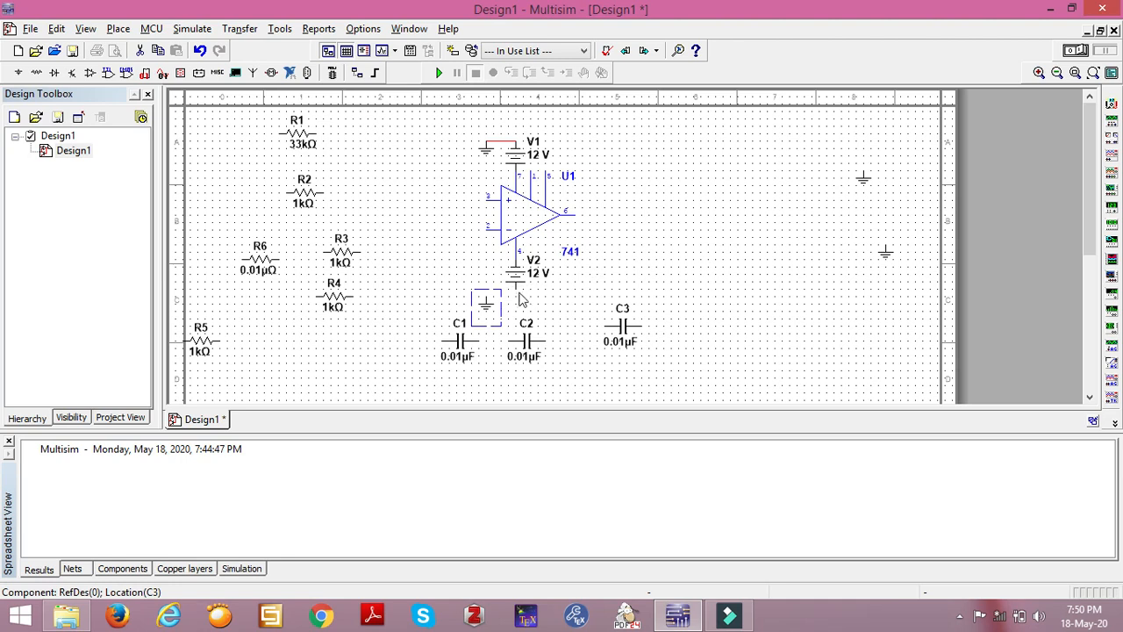
click(514, 290)
click(486, 296)
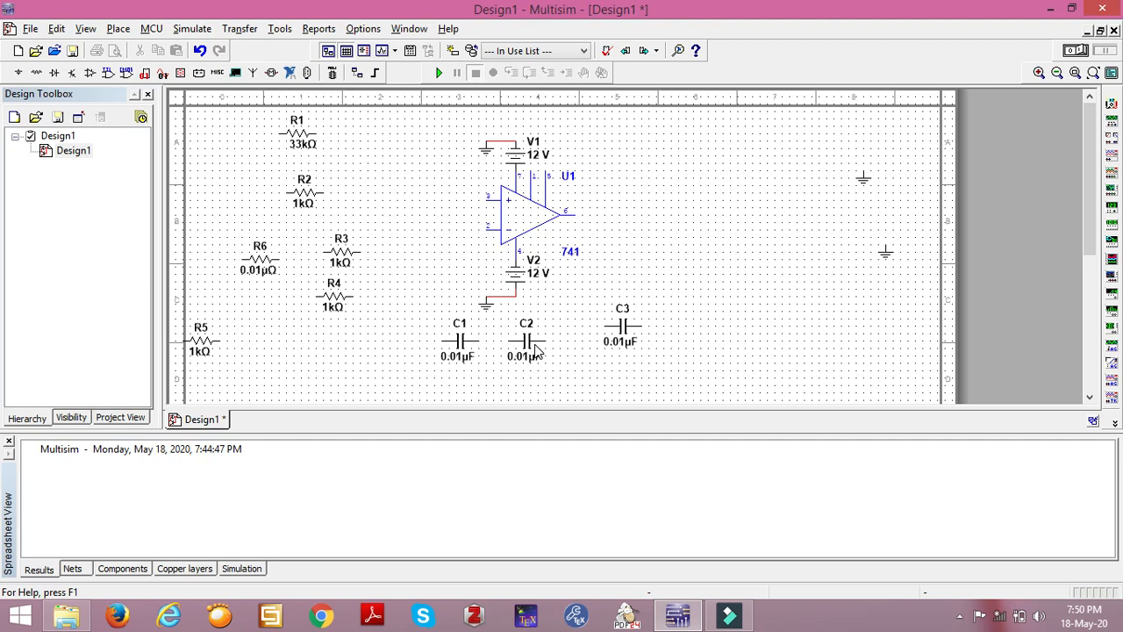
- Align capacitor C3 with C1 and C2, and wire the three capacitors in series
click(477, 341)
click(509, 342)
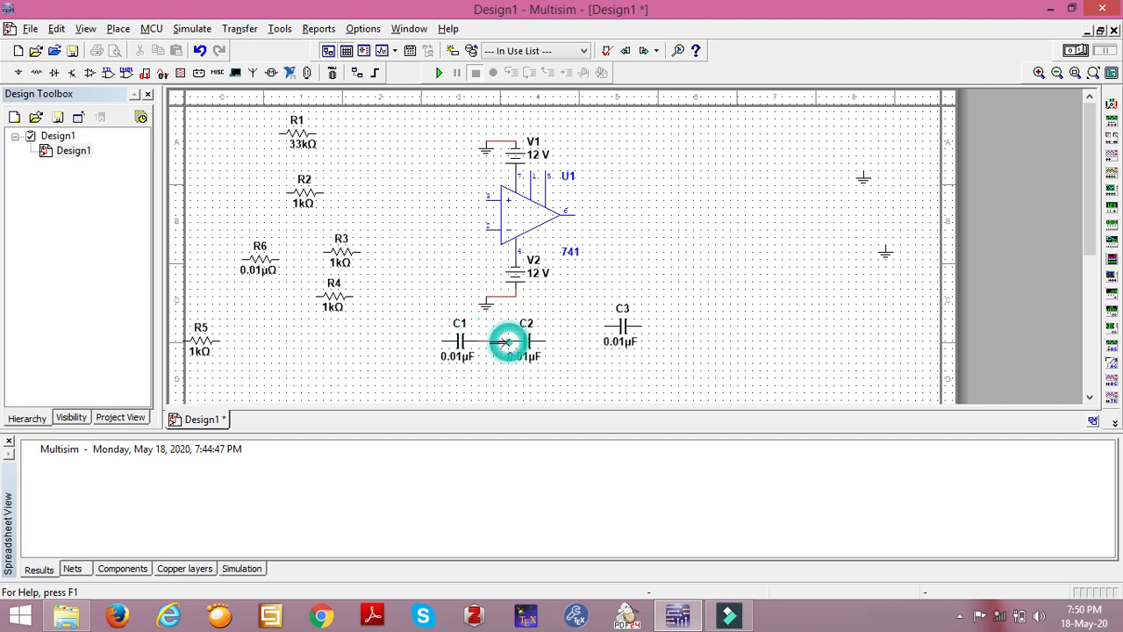
click(638, 334)
drag(638, 334, 608, 340)
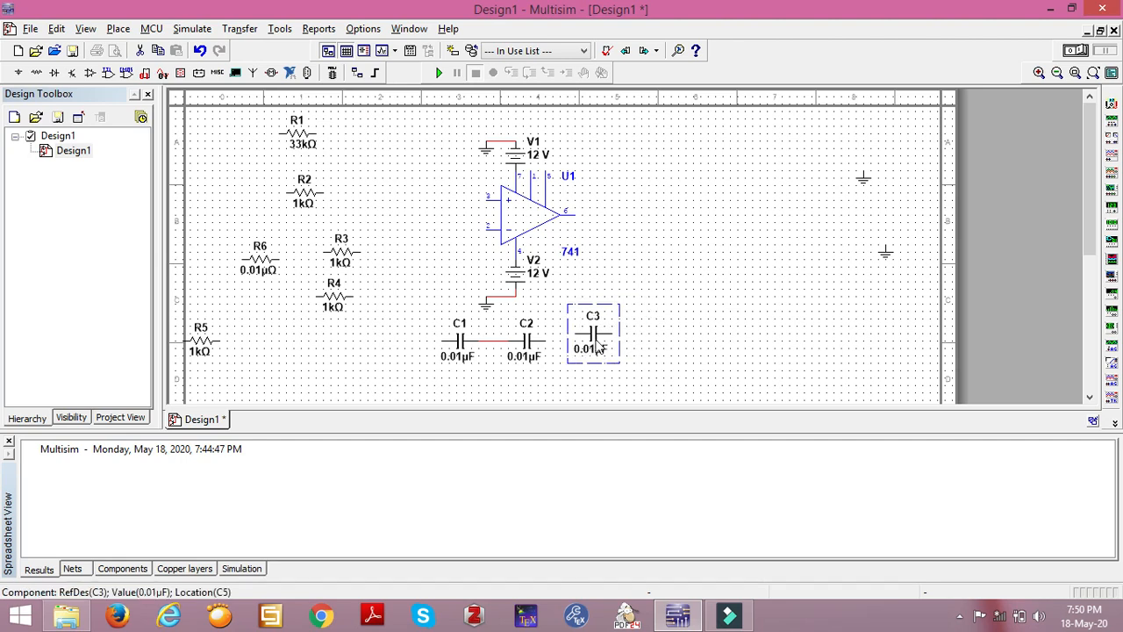
double_click(611, 349)
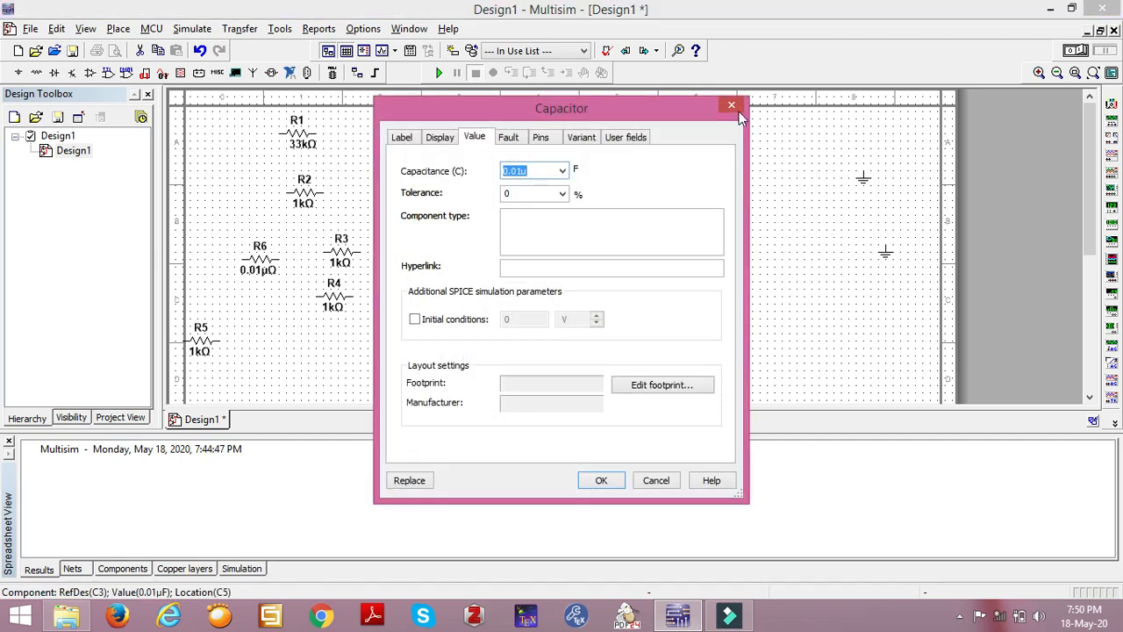
click(733, 106)
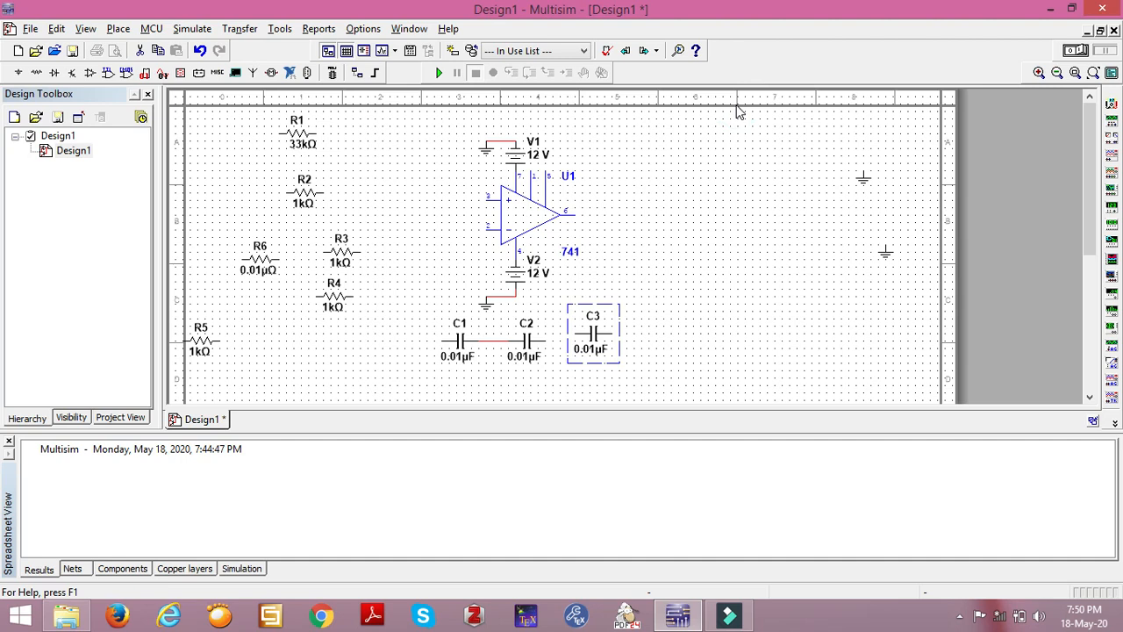
key(Down)
click(544, 340)
click(576, 340)
click(587, 340)
- Set resistor R1 to 1 kΩ and resistor R2 to 33 kΩ
double_click(298, 139)
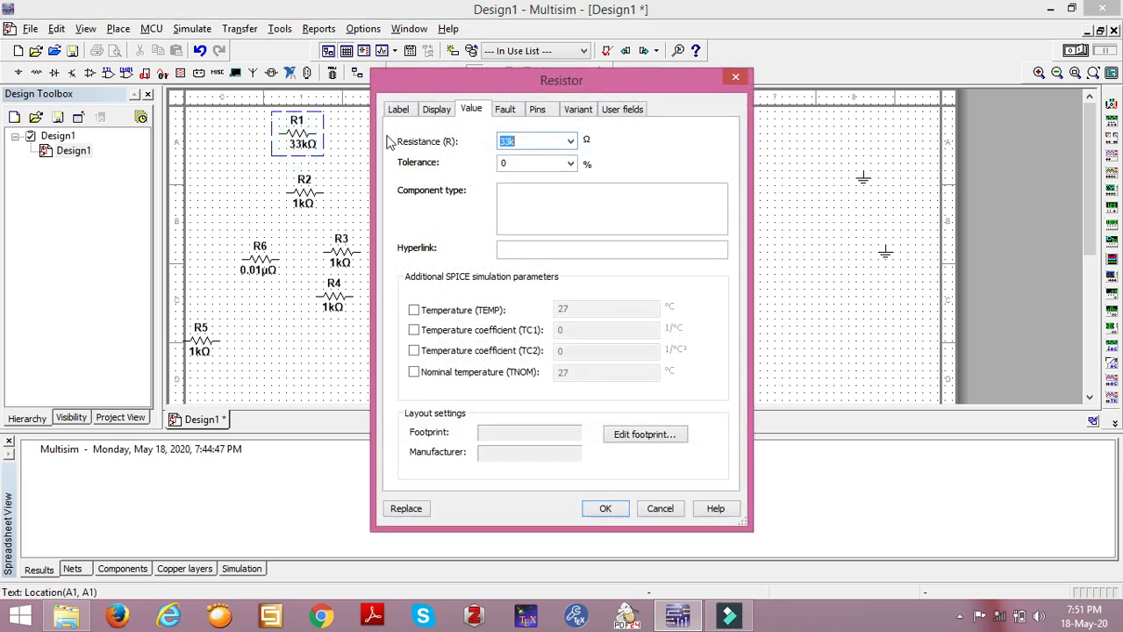
text(1k)
key(Return)
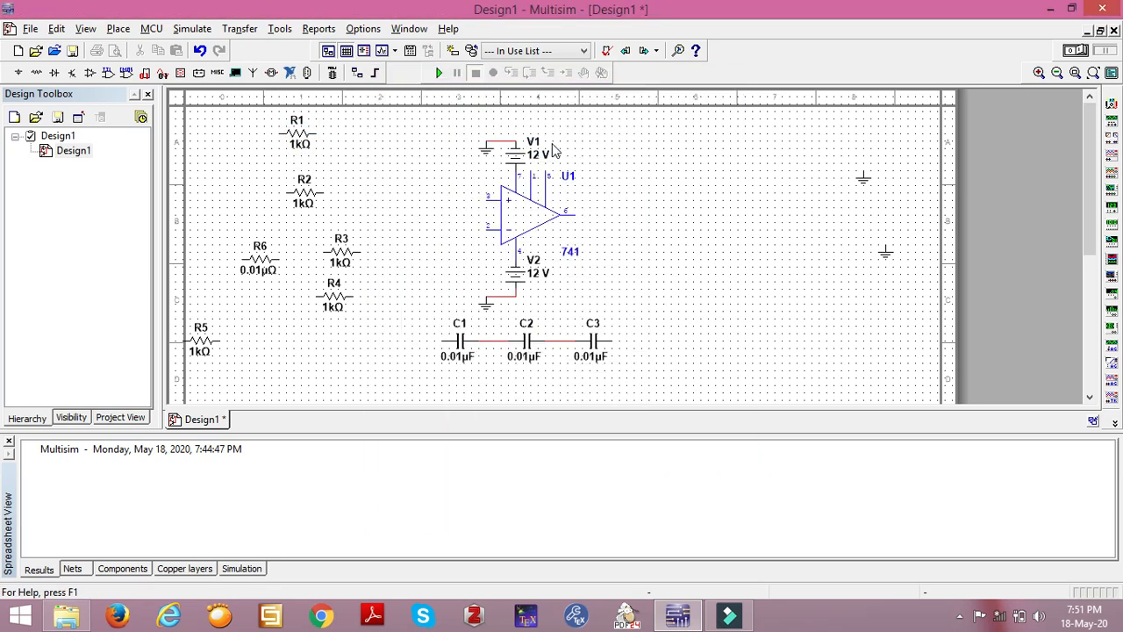
double_click(304, 198)
text(33k)
key(Return)
double_click(299, 140)
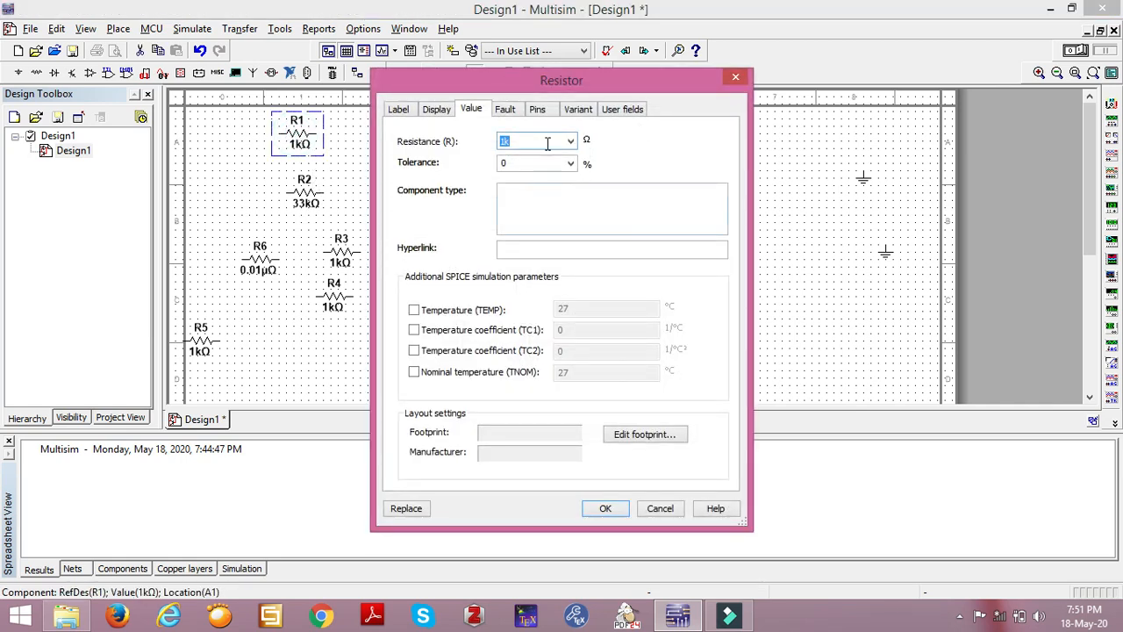
click(731, 79)
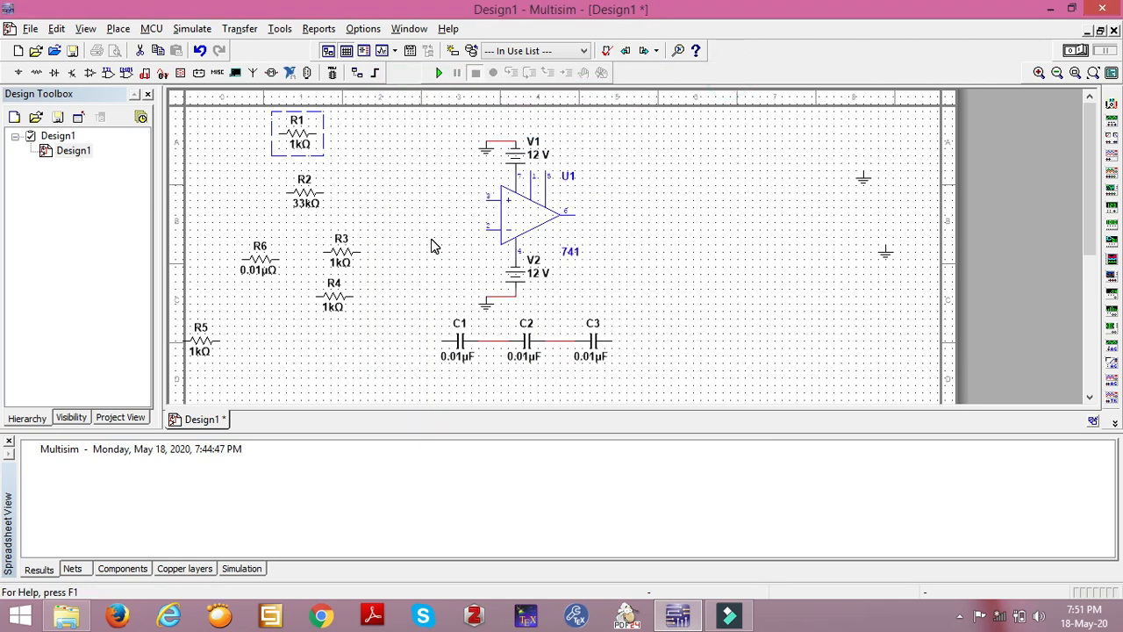
- Move resistor R1 level with the op-amp's inverting input and wire it to pin 2
click(320, 128)
drag(320, 128, 436, 211)
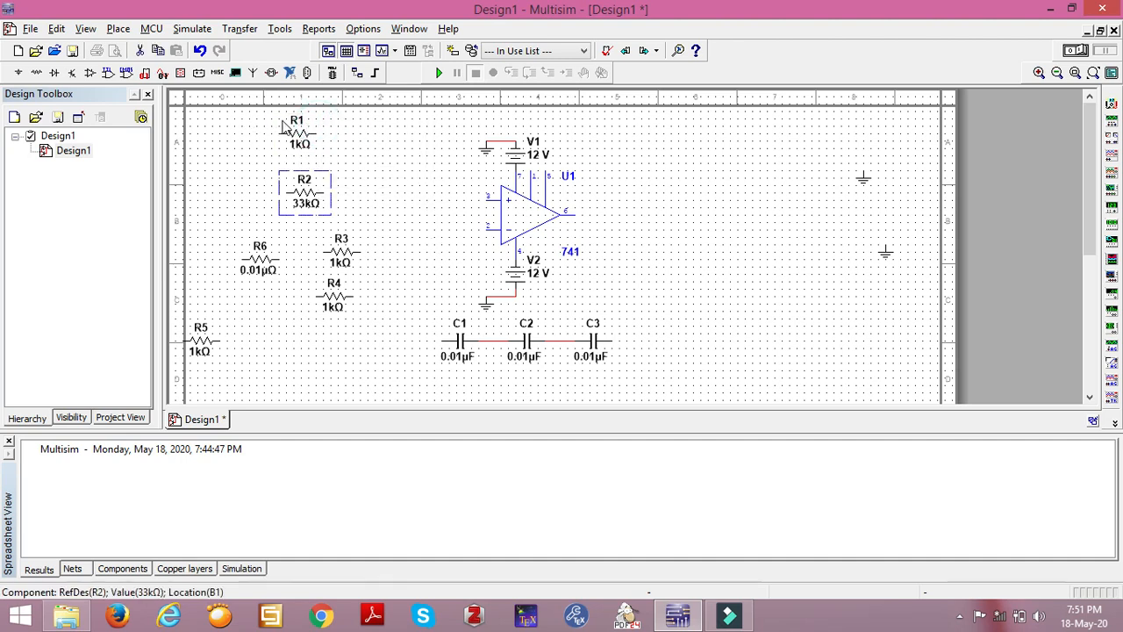
click(312, 140)
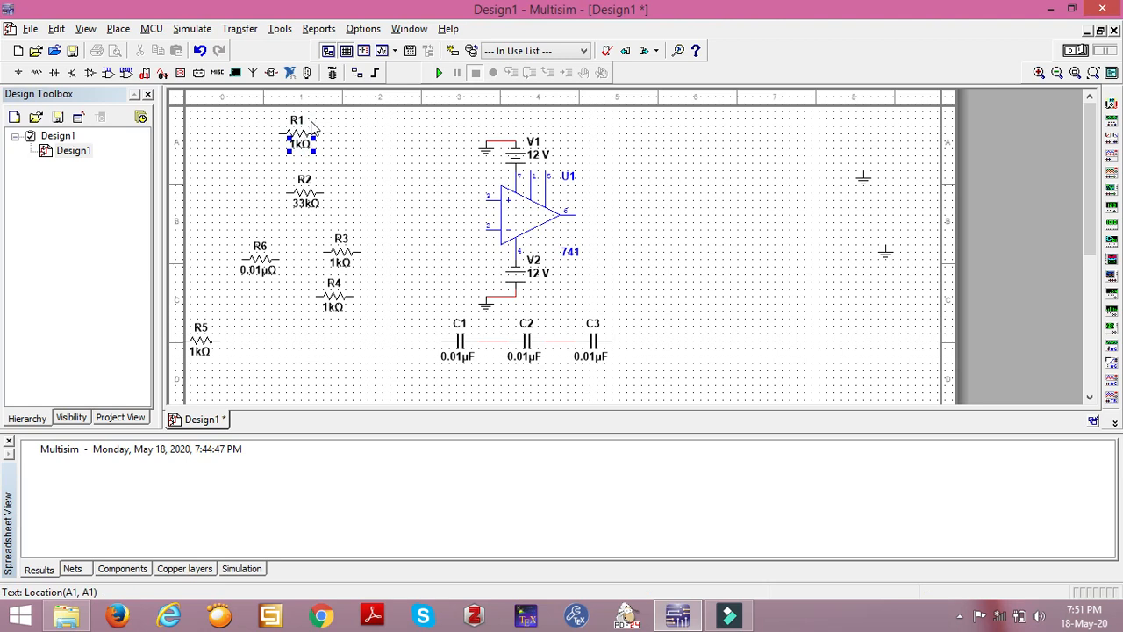
click(313, 125)
drag(312, 126, 438, 225)
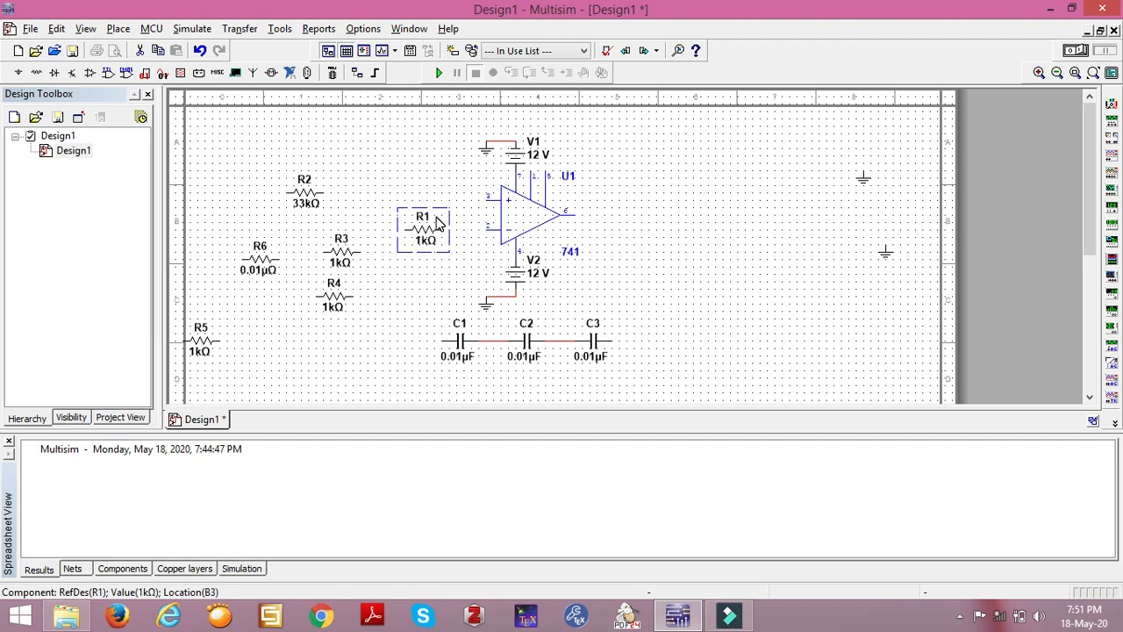
click(487, 230)
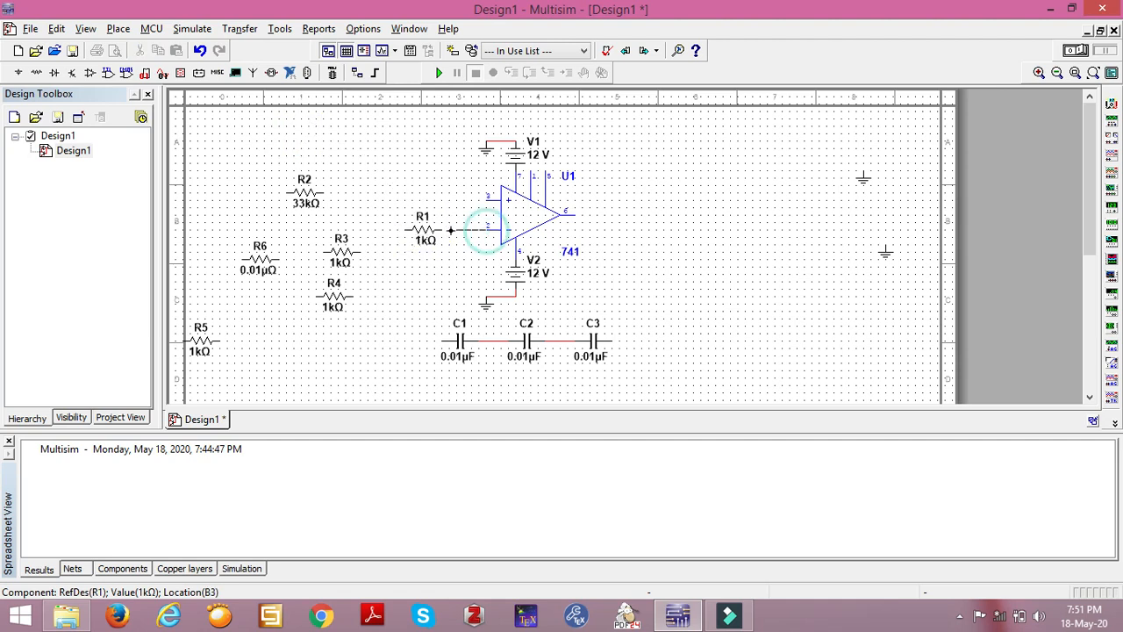
click(446, 230)
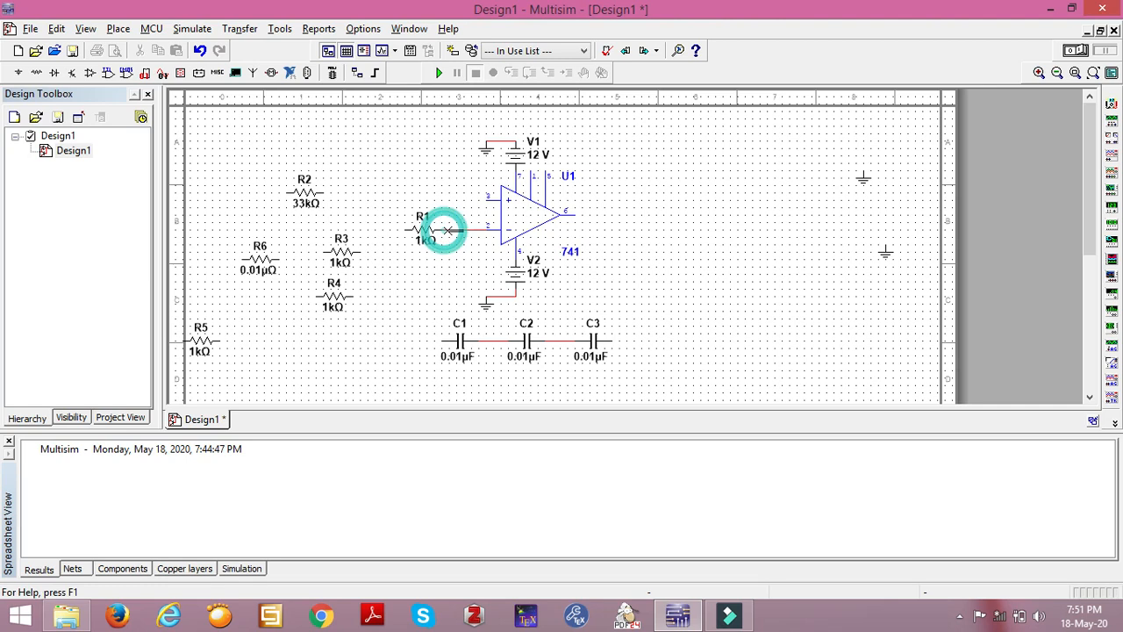
- Wire the free left terminal of capacitor C1 to the left terminal of resistor R1
click(405, 230)
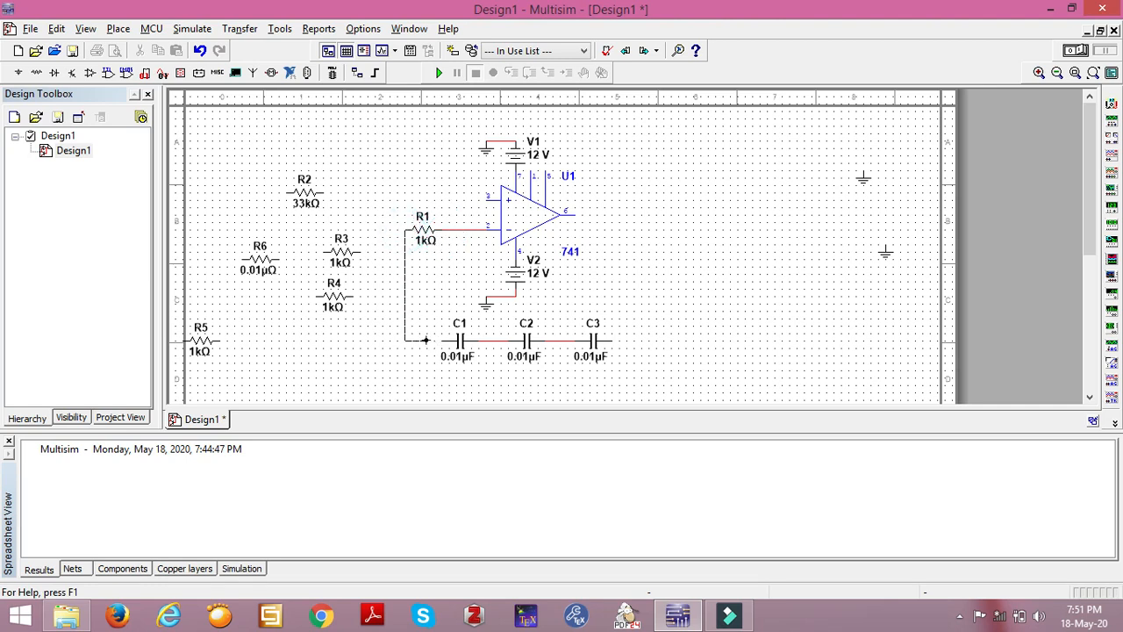
key(Escape)
click(441, 340)
click(405, 231)
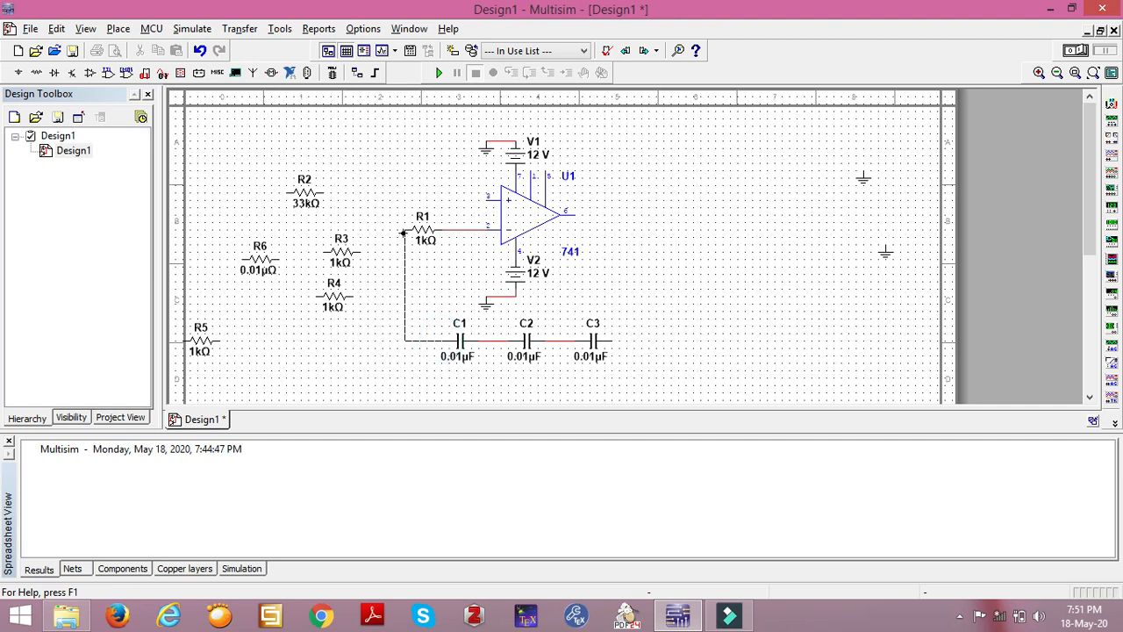
click(404, 232)
- Move the upper of the two spare ground symbols directly onto the op-amp's non-inverting input pin 3
click(1093, 221)
mouse_move(1094, 221)
mouse_down()
mouse_move(1094, 251)
mouse_move(1093, 203)
mouse_up()
click(866, 180)
drag(506, 228, 495, 218)
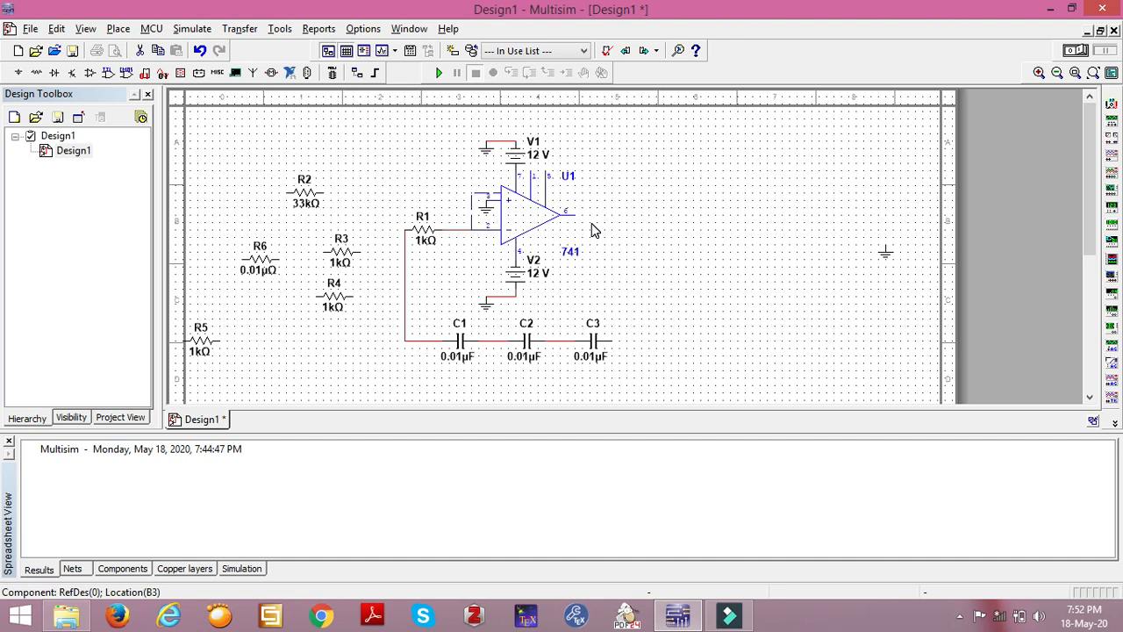
click(634, 228)
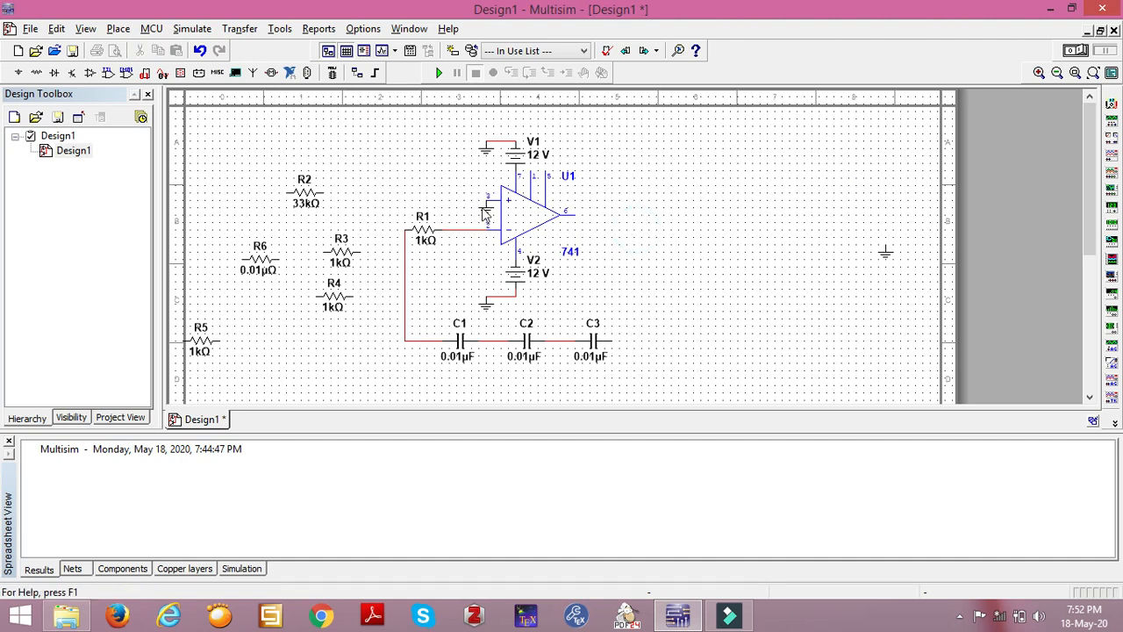
- Move the 33 kΩ resistor R2 below source V2, just above the row of capacitors
click(318, 195)
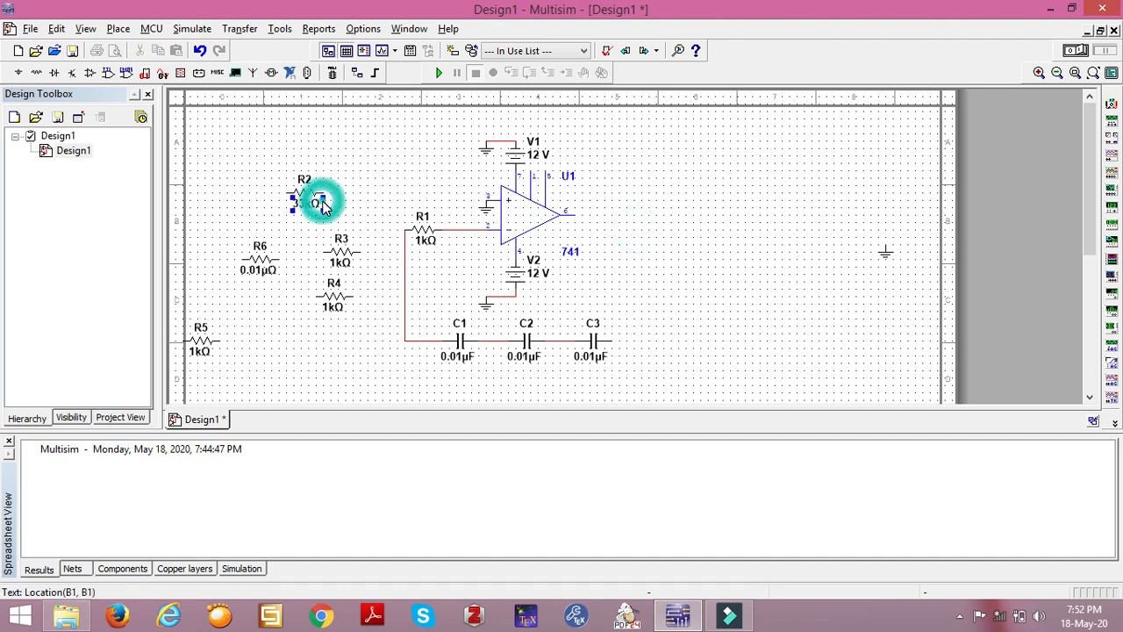
click(318, 187)
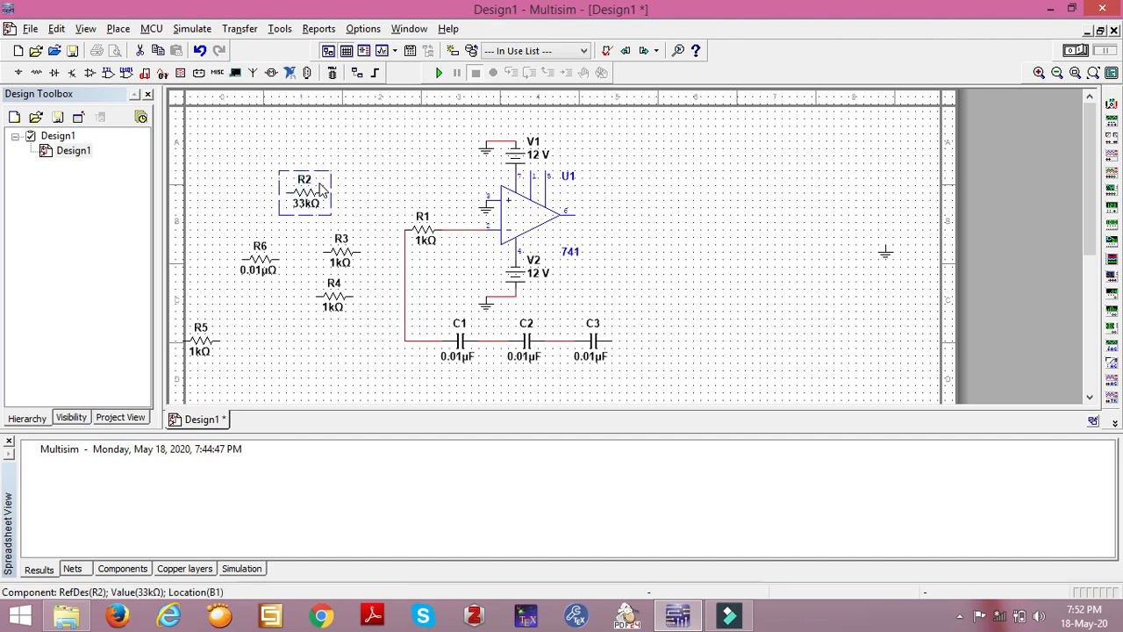
drag(321, 187, 476, 175)
key(ctrl+r)
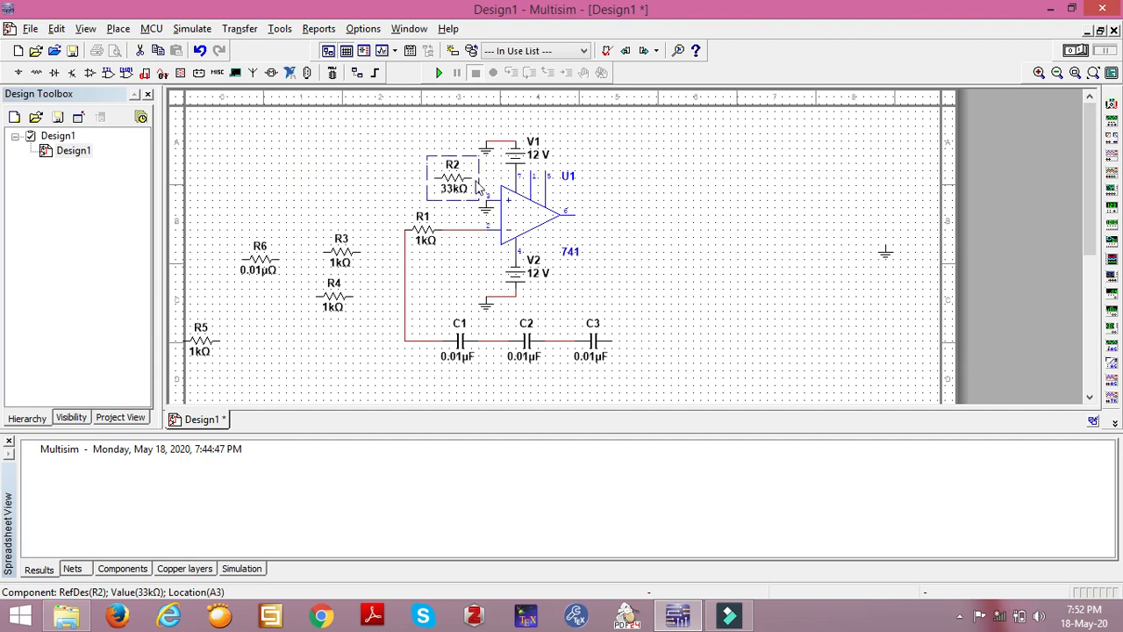
click(388, 163)
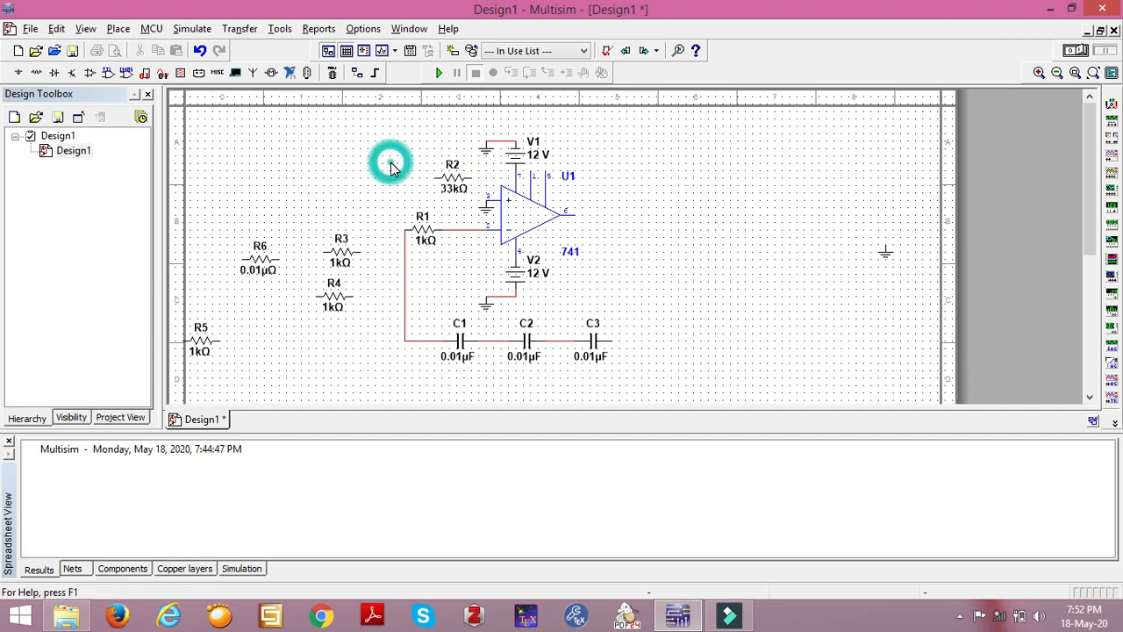
click(474, 189)
click(483, 190)
mouse_move(488, 191)
mouse_down()
mouse_move(552, 233)
mouse_move(559, 305)
mouse_up()
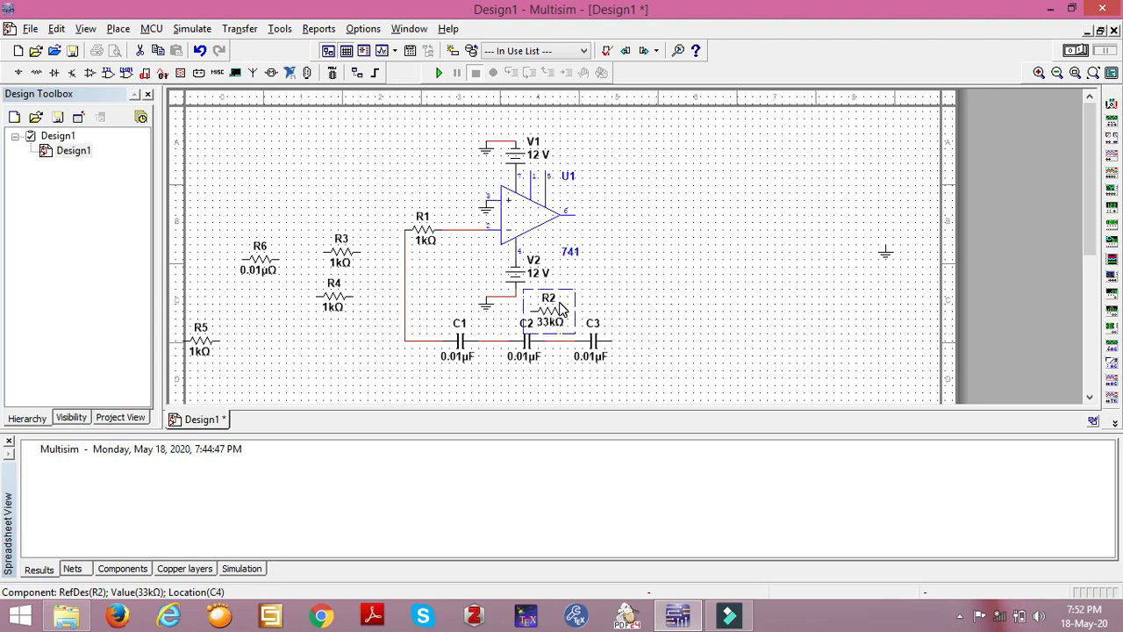
- Raise V2's ground symbol slightly so its connection runs level with V2's lower terminal, clear of R2
click(489, 303)
click(485, 303)
drag(491, 301, 492, 295)
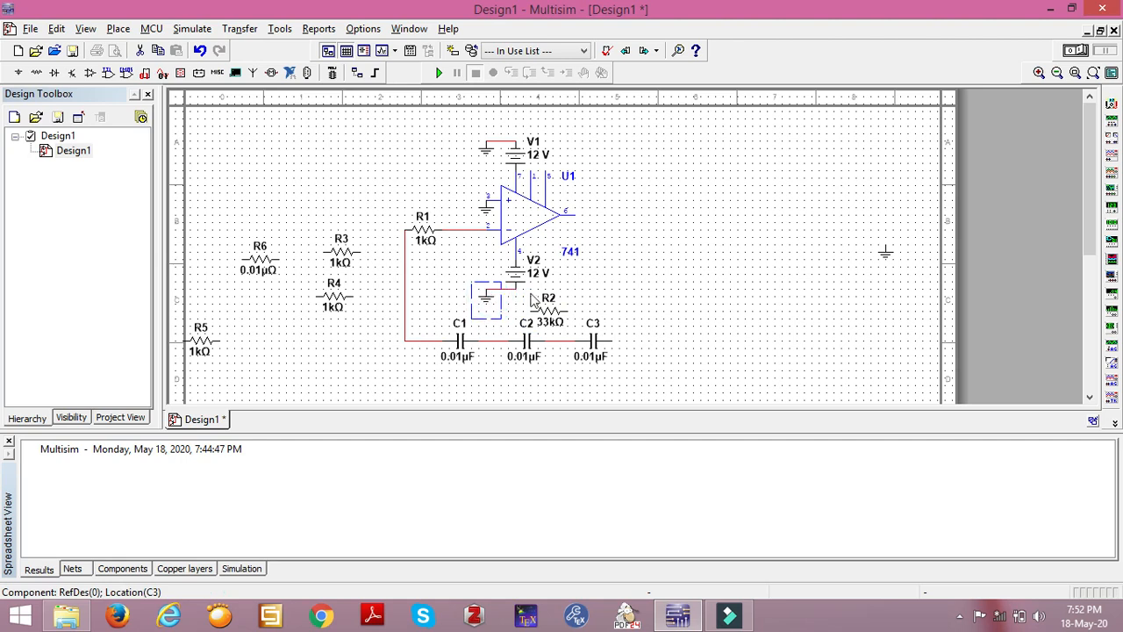
click(670, 301)
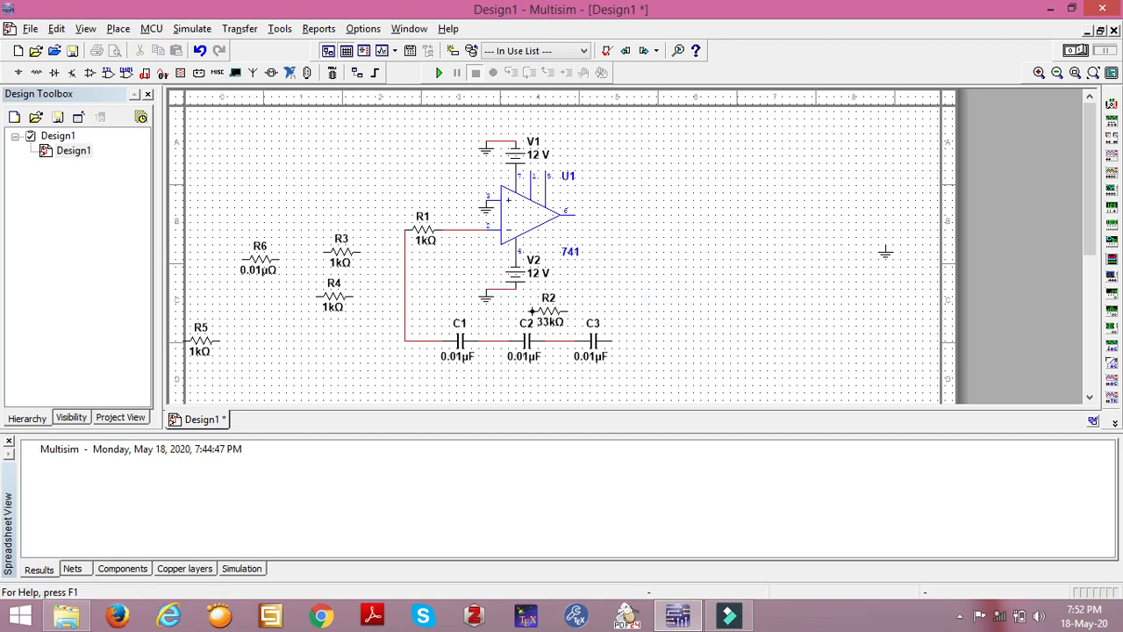
- Wire resistor R2 as feedback between the R1–pin 2 wire and the op-amp's output pin 6
click(531, 311)
click(448, 230)
click(568, 312)
click(581, 216)
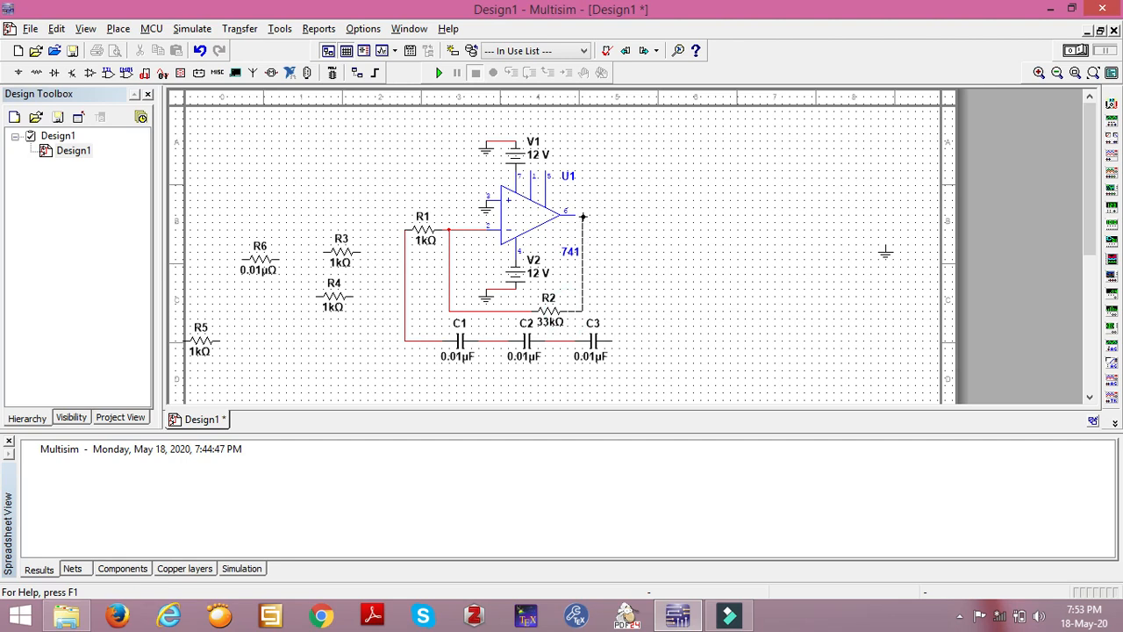
click(580, 216)
click(575, 214)
- Delete the unneeded resistor R6 from the schematic
scroll(1088, 218, down, 3)
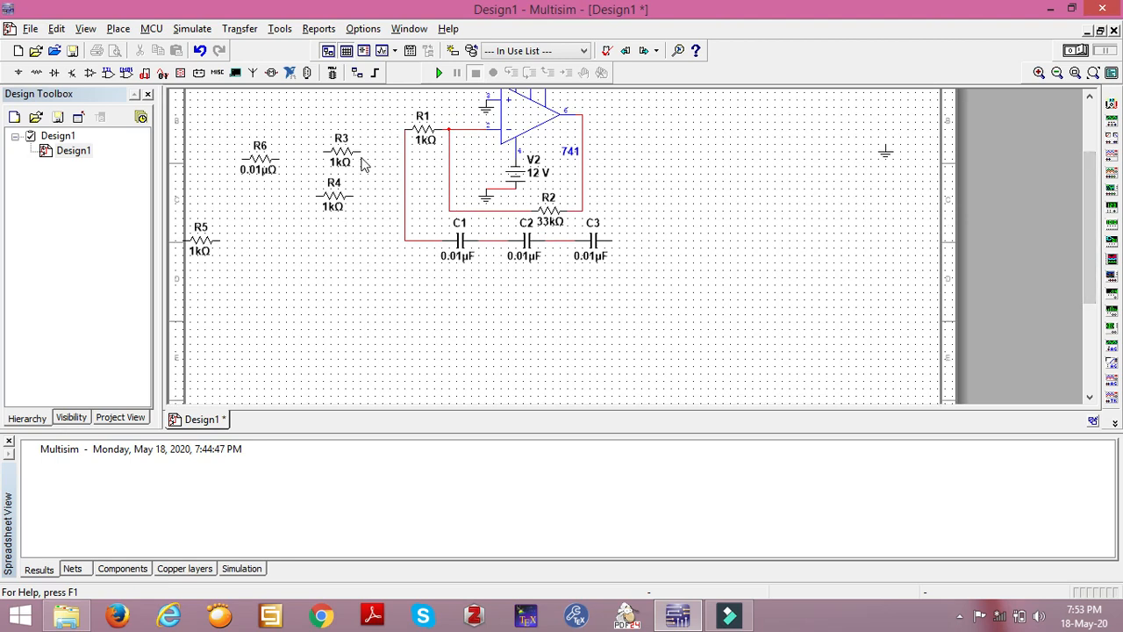
click(270, 151)
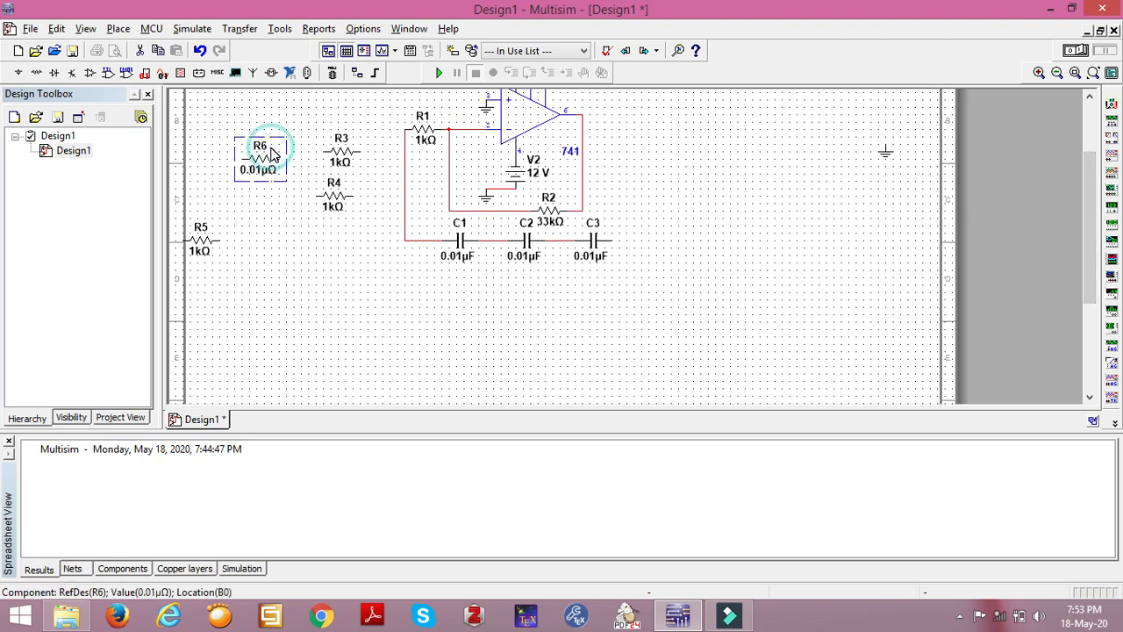
key(Delete)
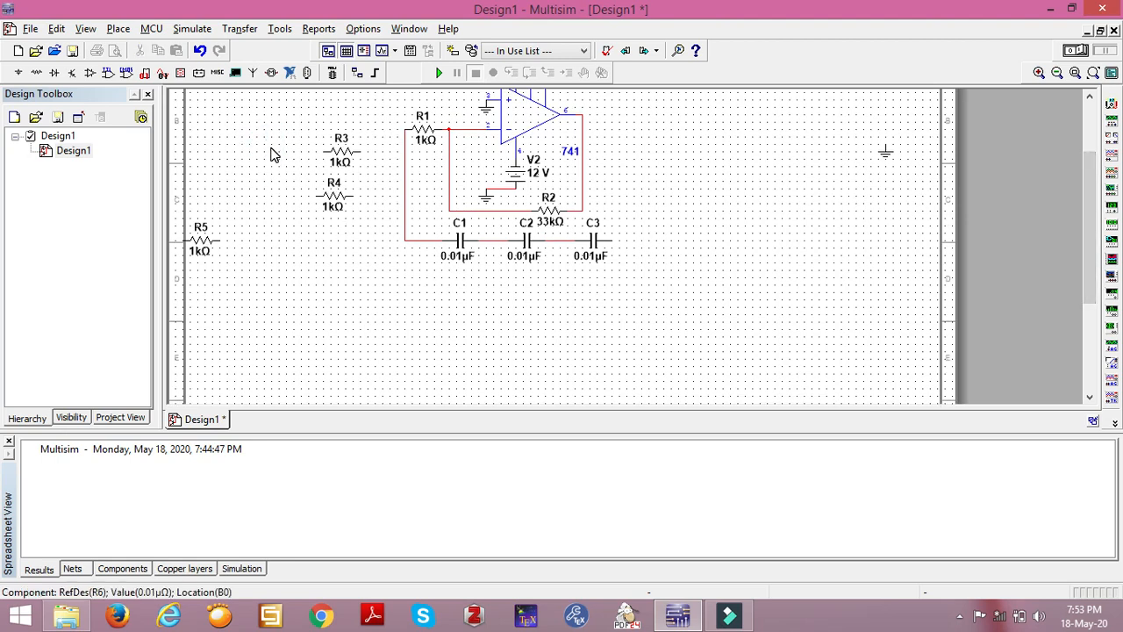
- Rotate resistors R3, R4 and R5 by 90° clockwise so that all three stand vertically
click(356, 154)
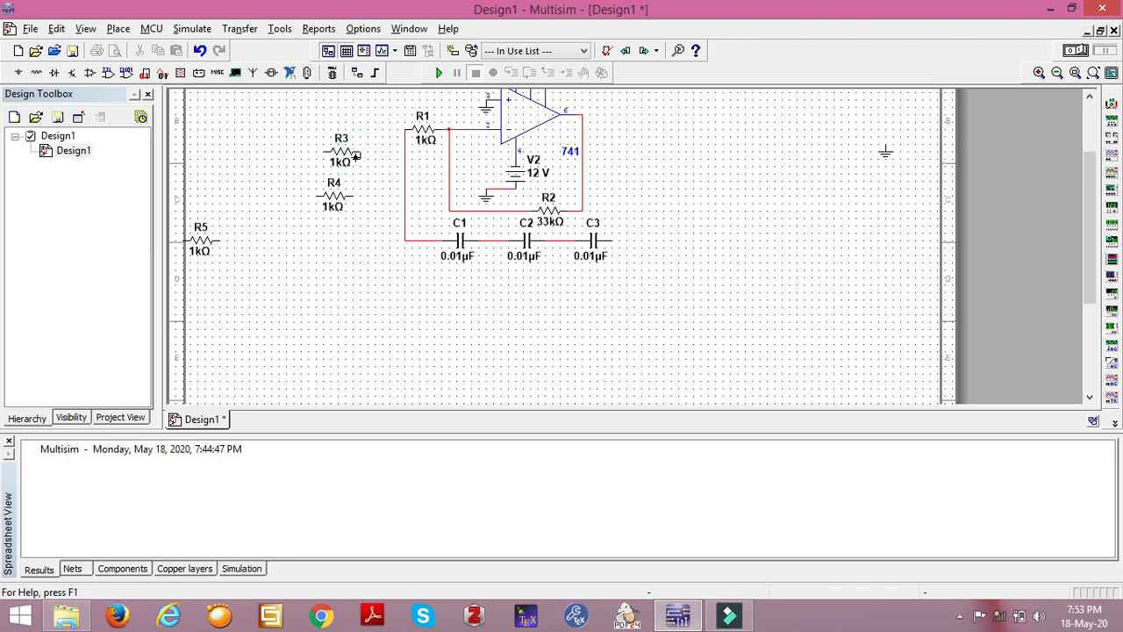
click(358, 165)
right_click(358, 165)
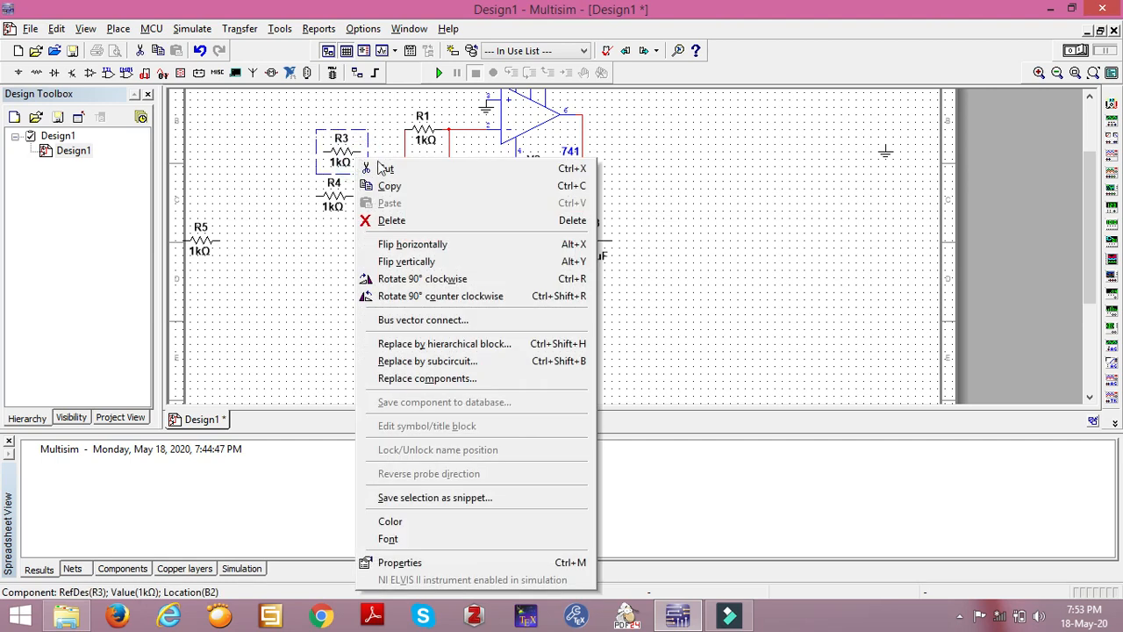
click(447, 279)
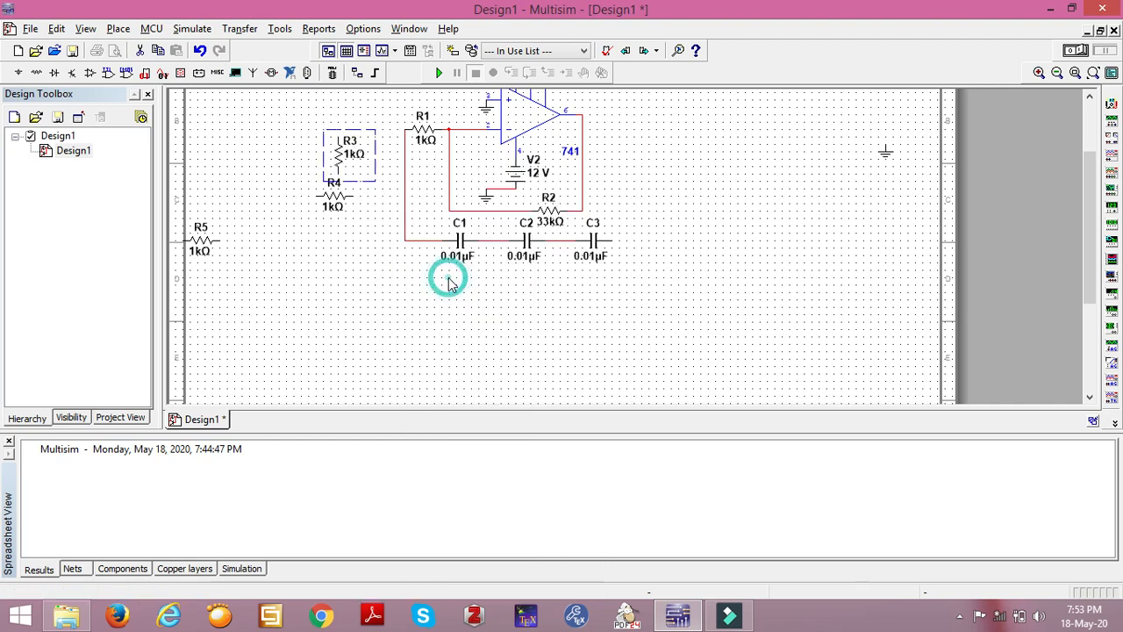
click(349, 209)
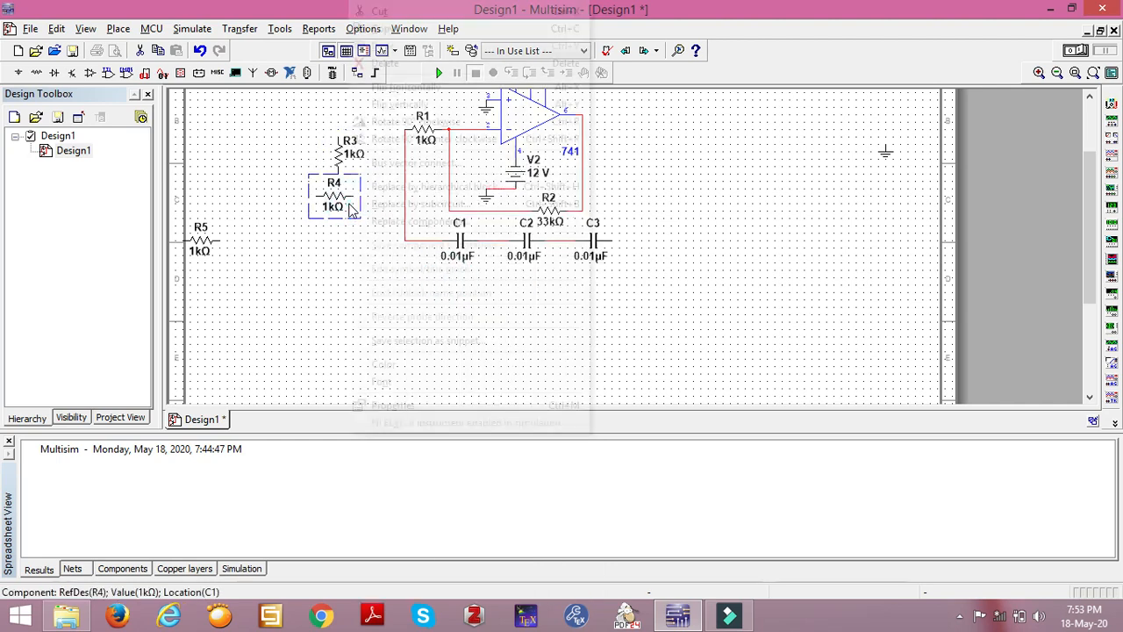
right_click(349, 209)
click(421, 119)
click(222, 246)
right_click(220, 245)
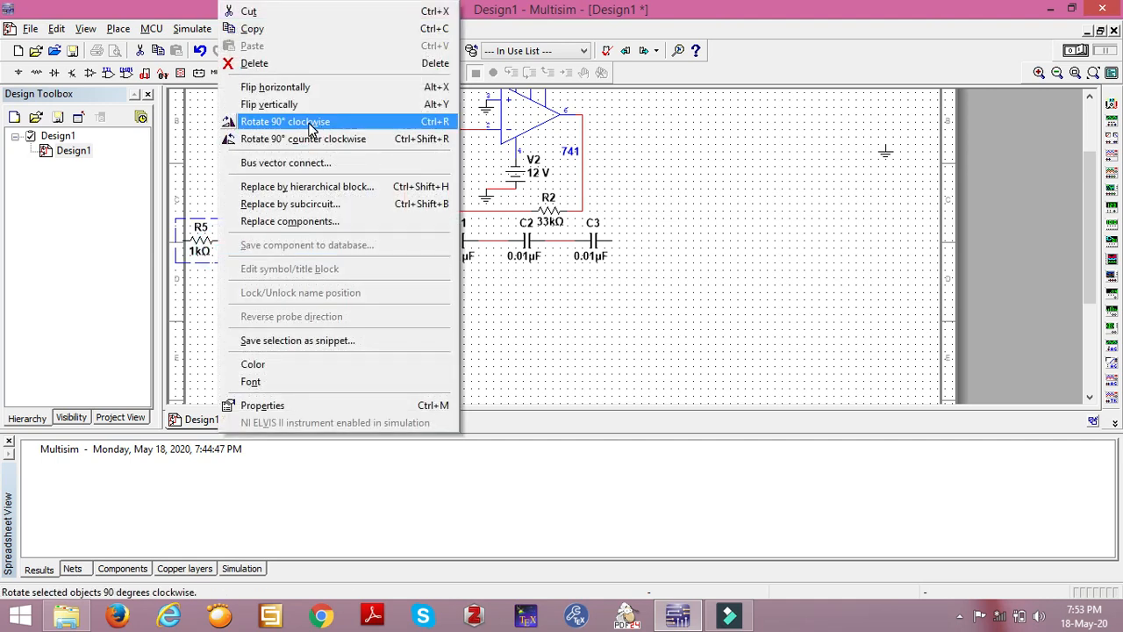
click(309, 122)
- Move R3, R4 and R5 into an evenly spaced row below capacitors C1, C2 and C3
click(344, 167)
drag(344, 167, 494, 313)
click(340, 215)
drag(341, 215, 563, 314)
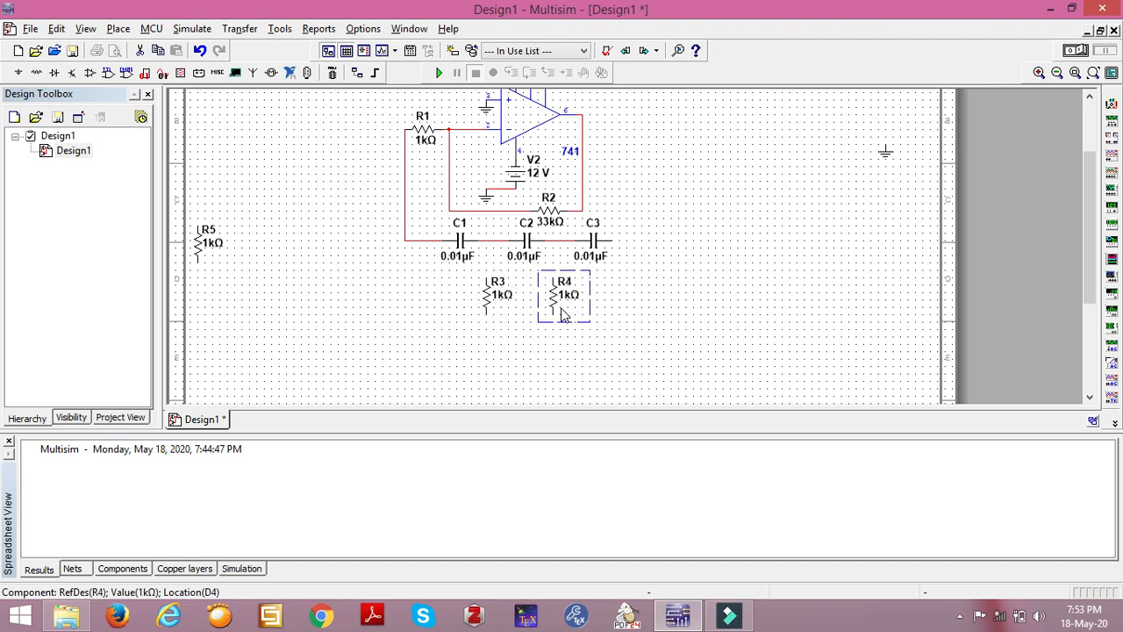
click(215, 253)
drag(215, 254, 639, 316)
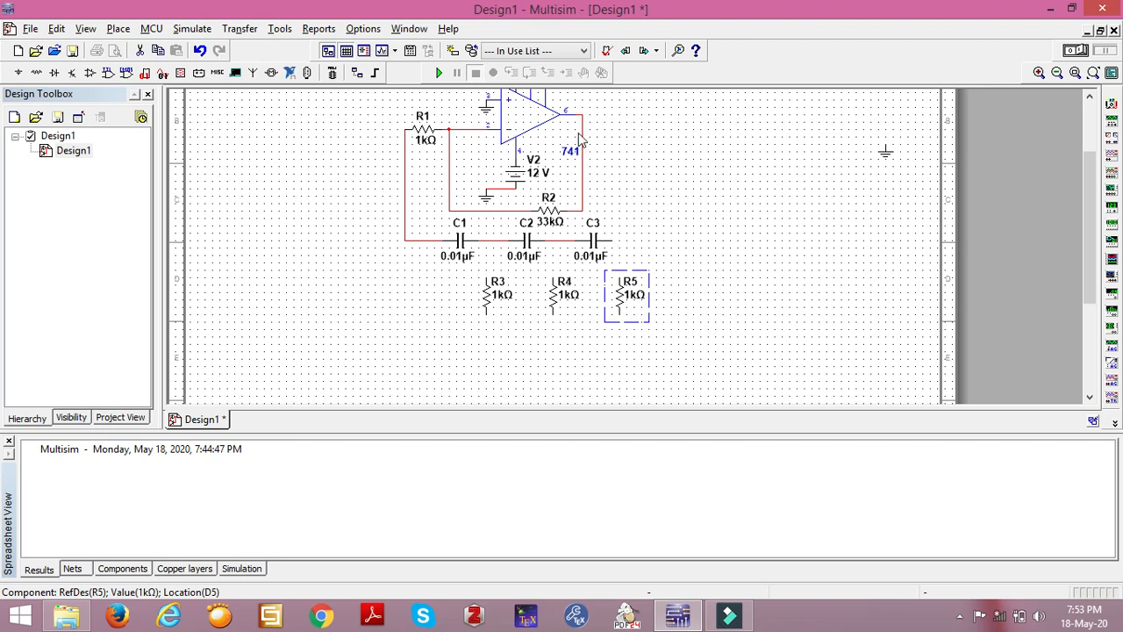
- Wire the free end of capacitor C3 to the op-amp's output wire at pin 6
click(614, 242)
click(590, 115)
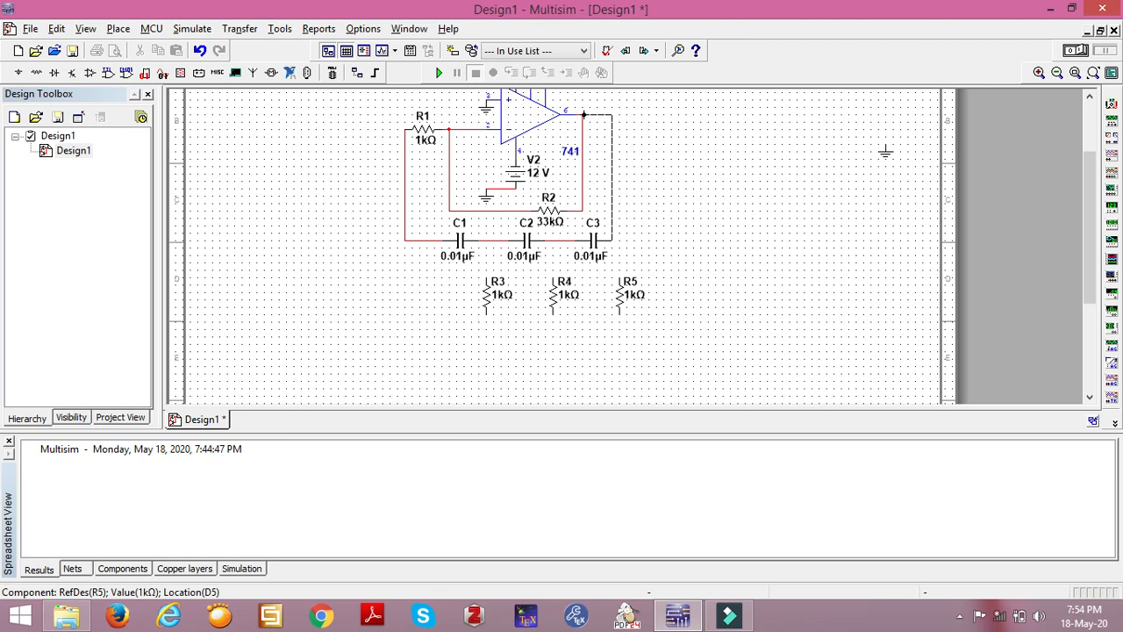
click(584, 114)
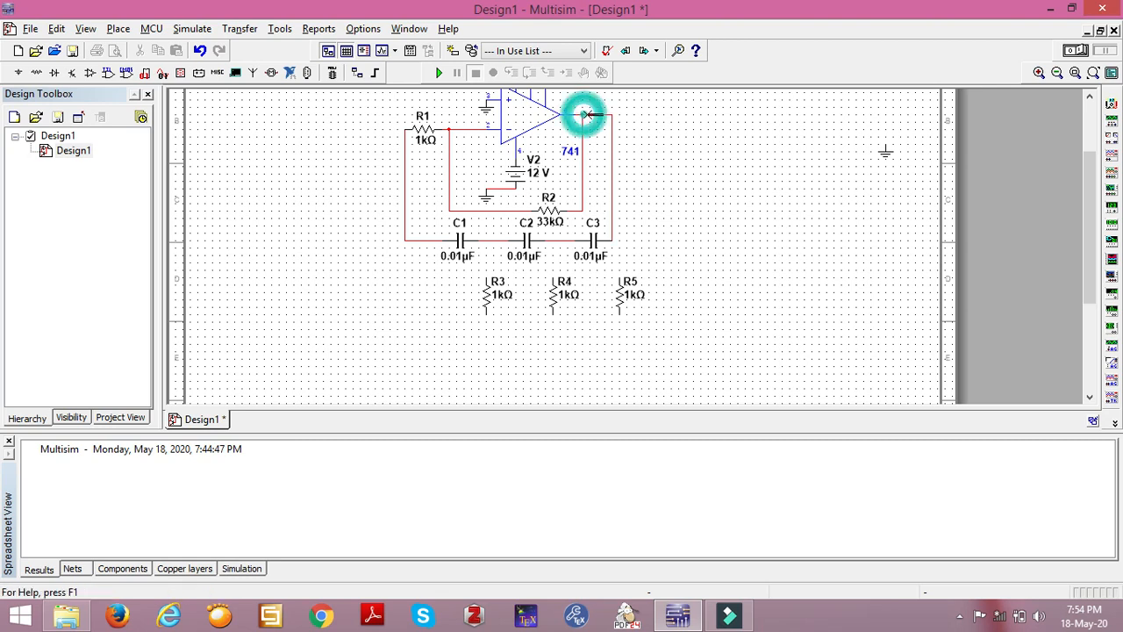
- Wire the upper ends of R5, R4 and R3 to the output-side wire of C3, the C2–C3 wire and the C1–C2 wire respectively
click(620, 280)
click(614, 235)
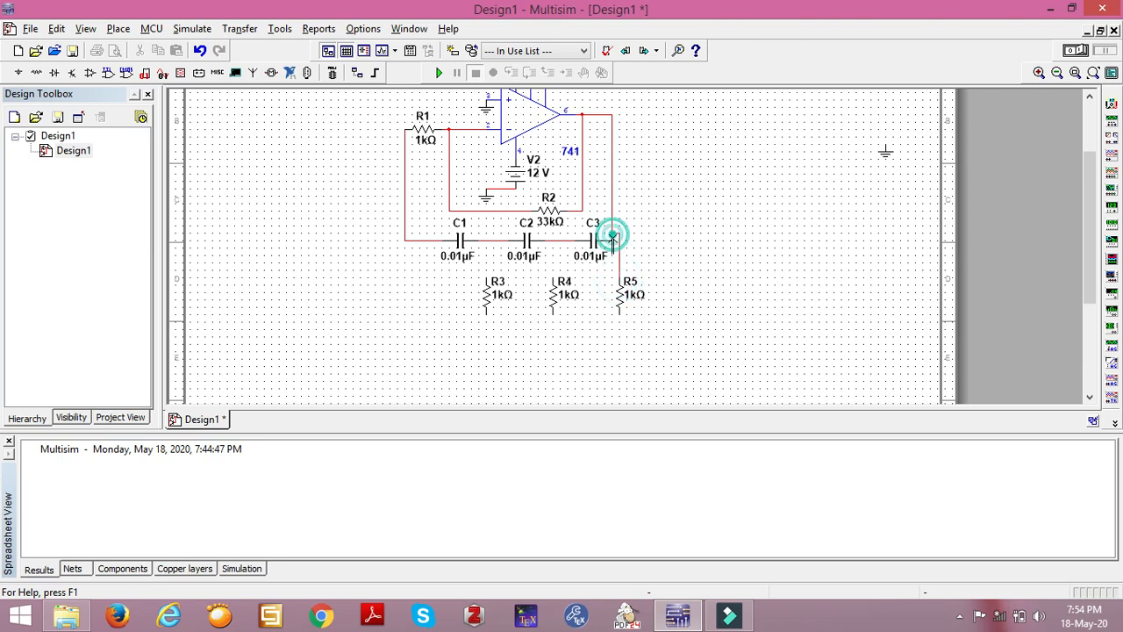
click(553, 280)
click(553, 239)
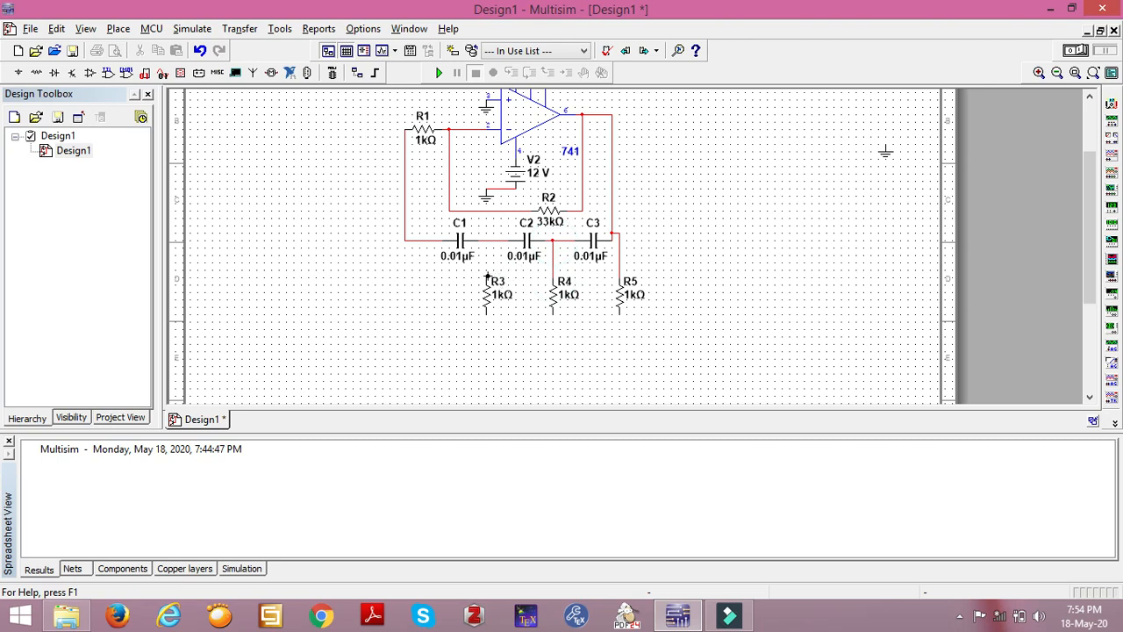
click(487, 276)
click(487, 241)
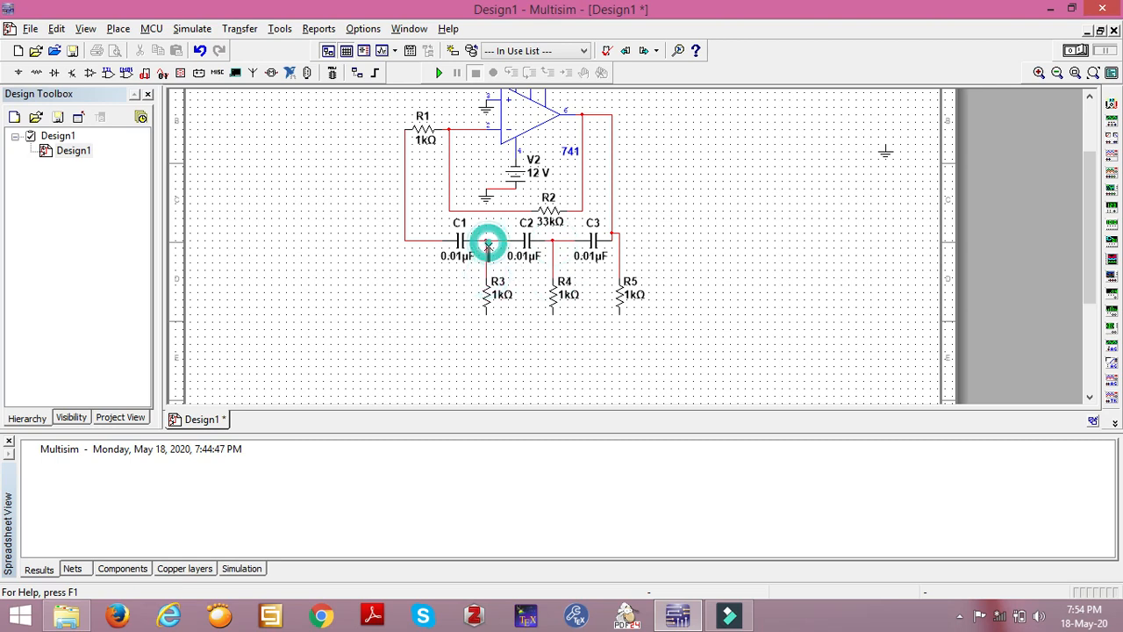
- Move the spare ground symbol below R4 and wire the joined lower ends of R3, R4 and R5 to it
click(887, 159)
drag(887, 163, 550, 174)
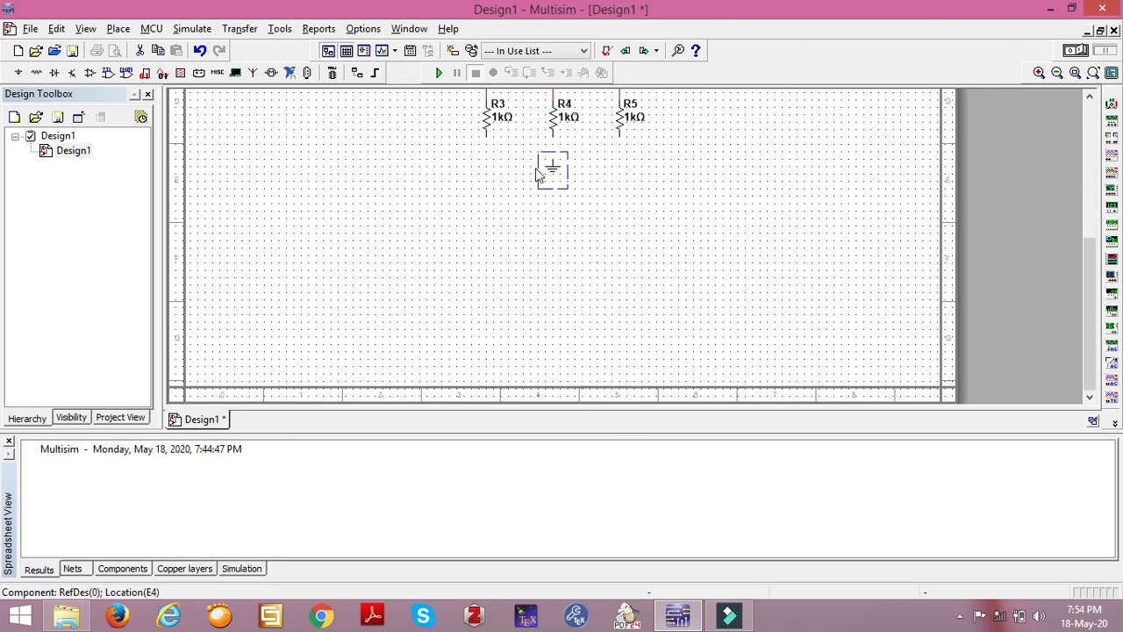
click(487, 135)
click(552, 134)
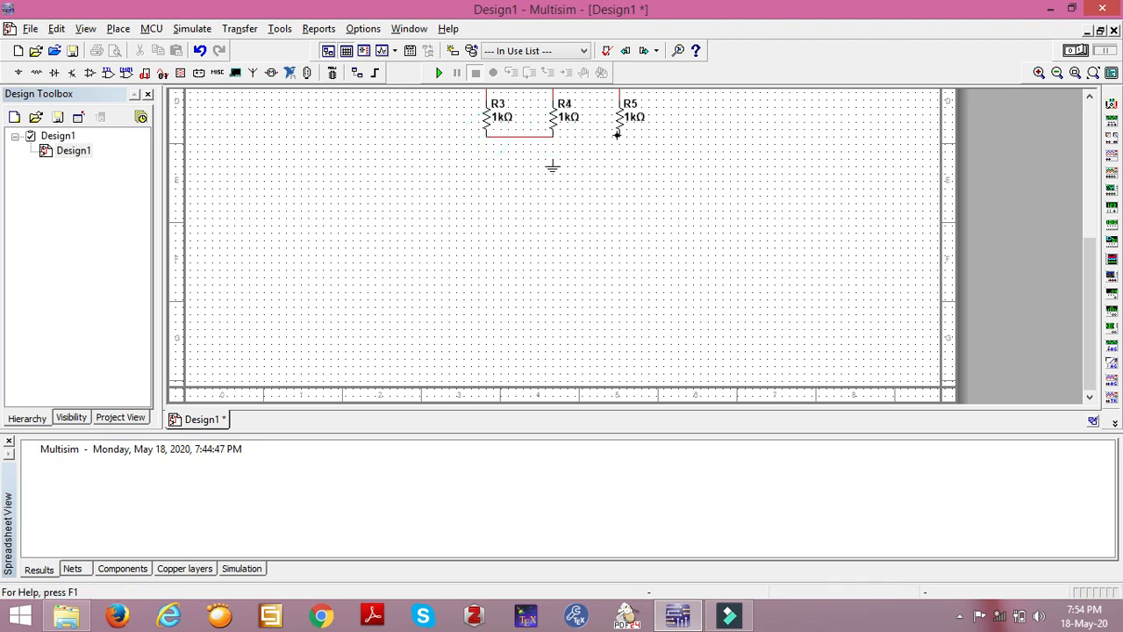
click(619, 135)
click(552, 137)
click(546, 138)
click(553, 156)
click(553, 141)
drag(1093, 303, 1101, 153)
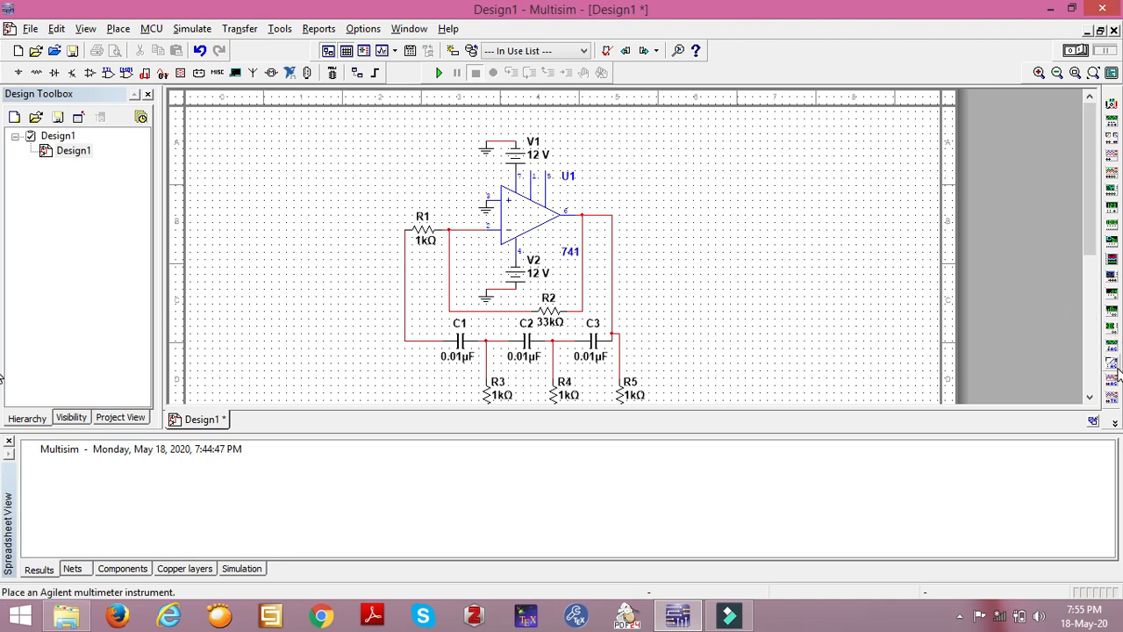
click(1112, 124)
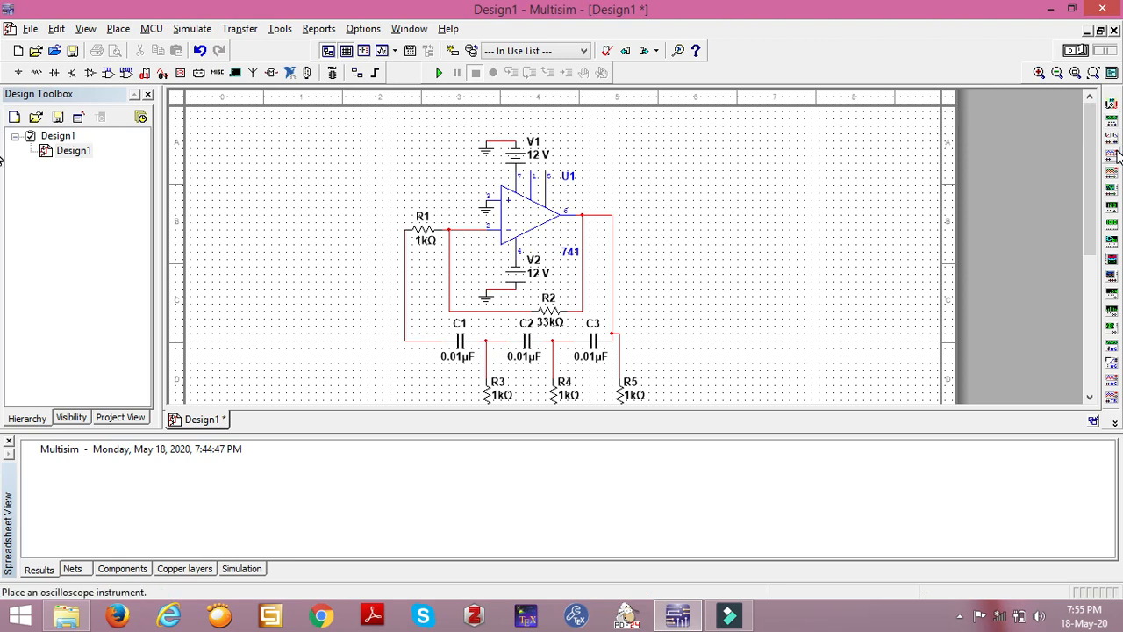
click(1113, 154)
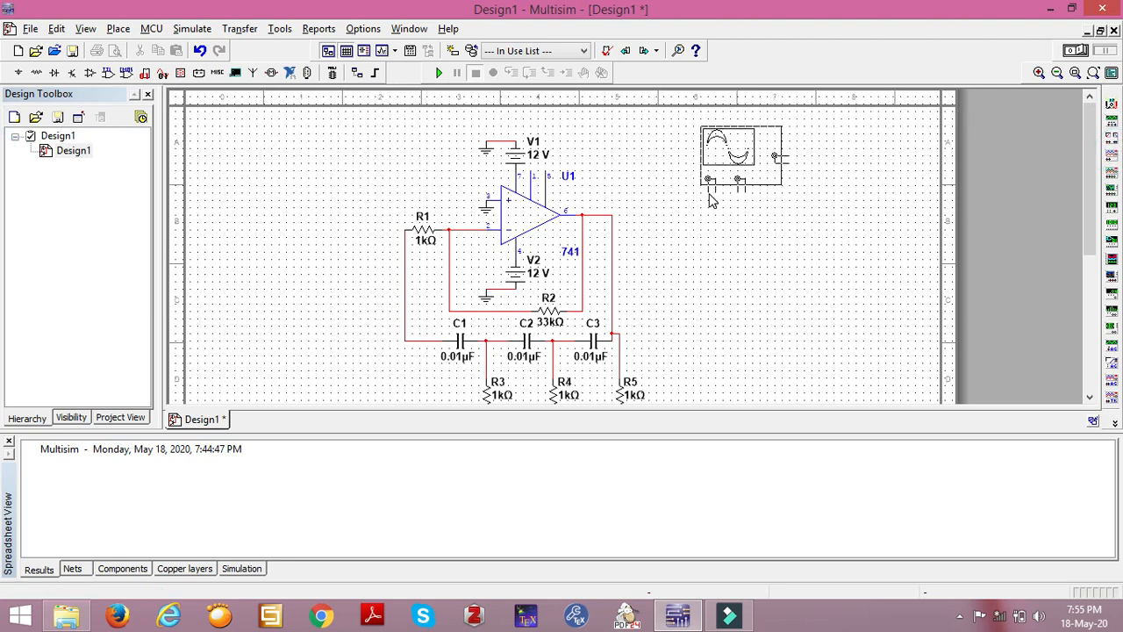
click(709, 190)
double_click(755, 166)
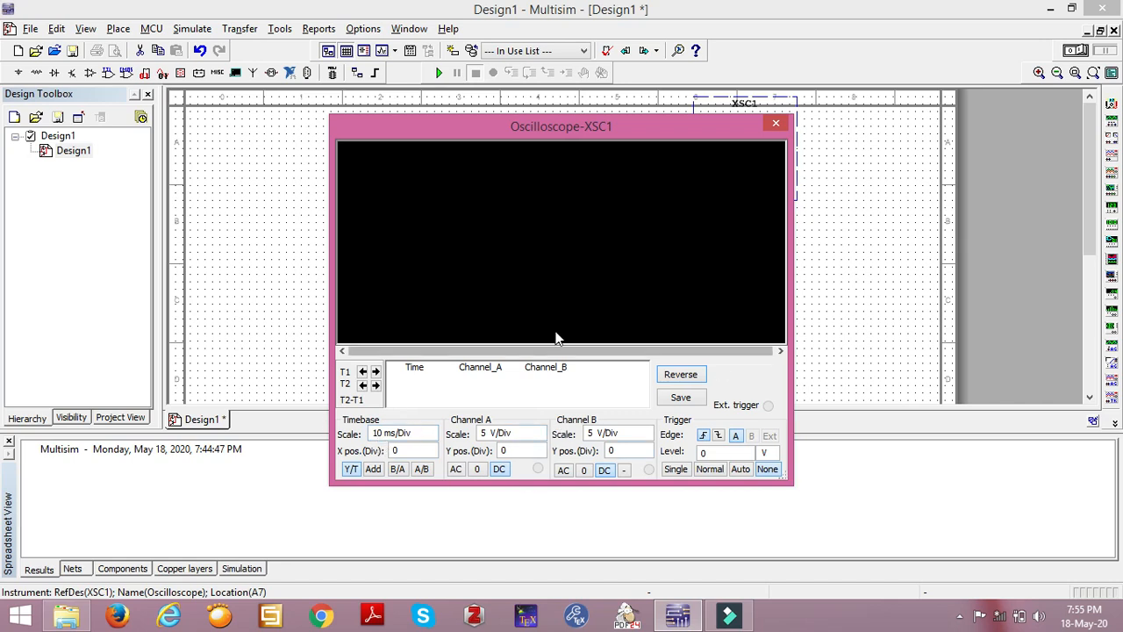
click(776, 122)
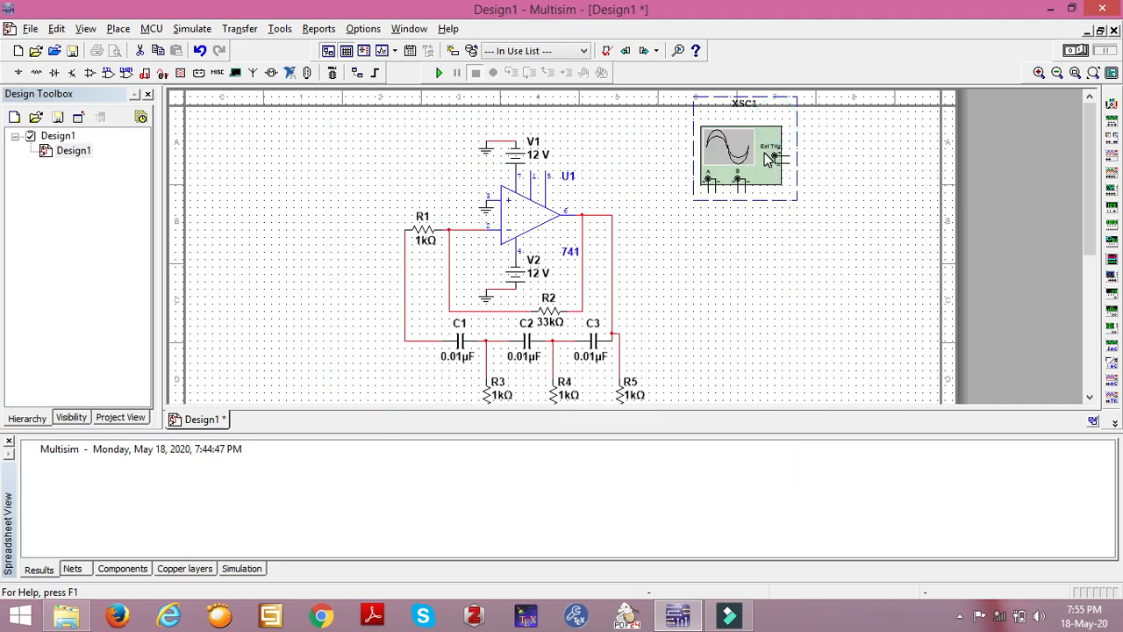
key(Delete)
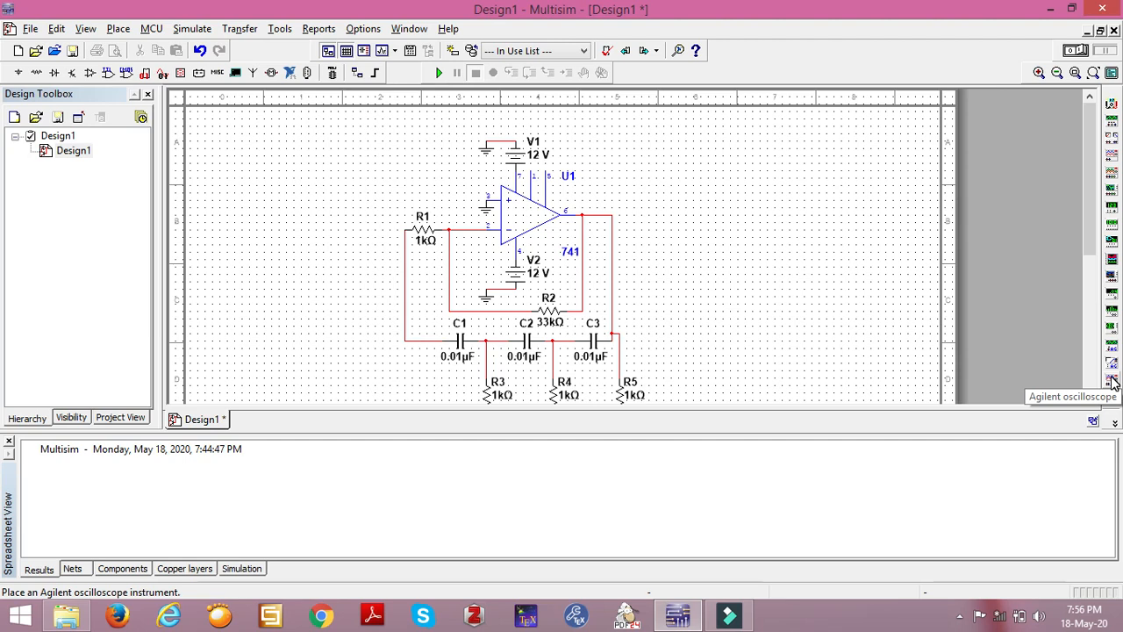
- Place an Agilent oscilloscope beside the op-amp circuit and wire its first analog input to the output wire
click(1113, 381)
click(681, 222)
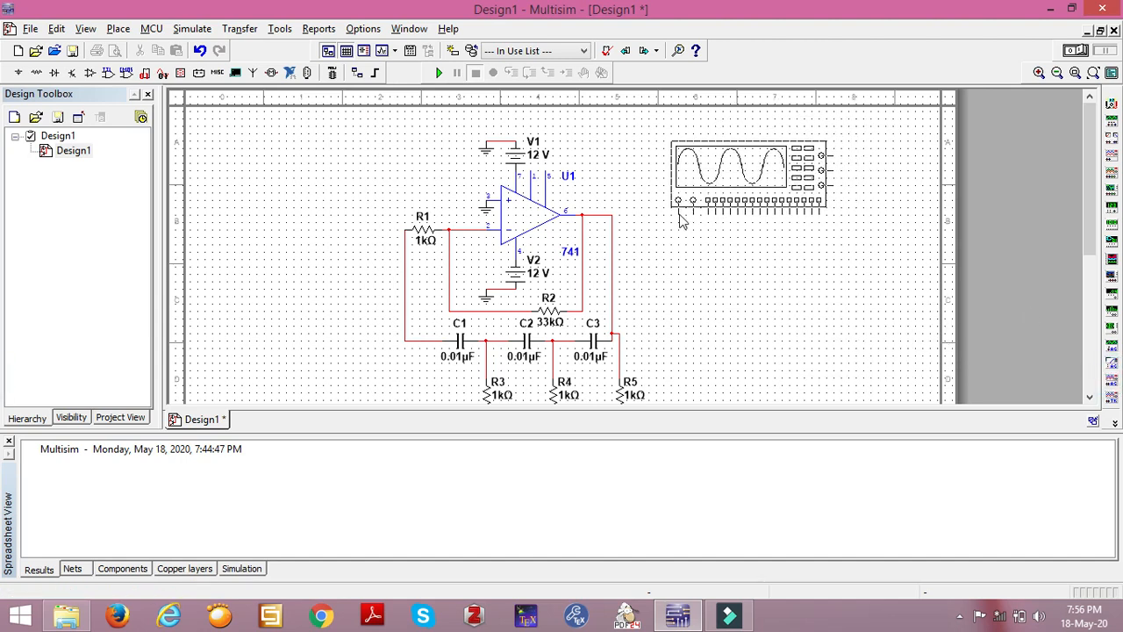
click(681, 211)
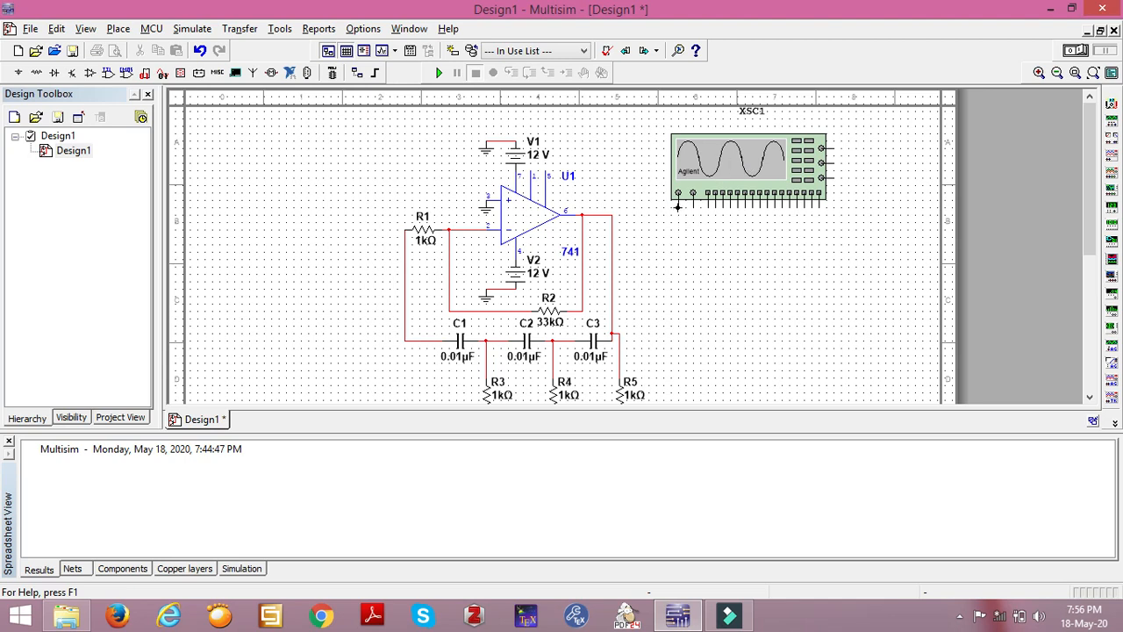
click(677, 207)
click(614, 223)
click(613, 223)
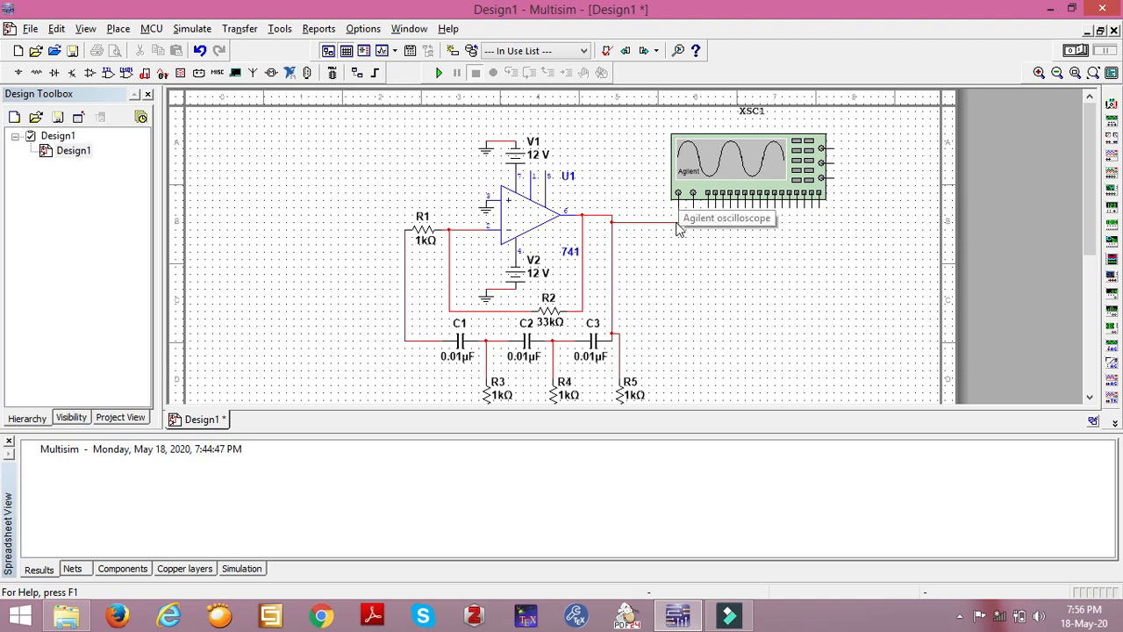
- Copy V1's ground symbol and attach the copy to the Agilent oscilloscope's second analog input
click(489, 157)
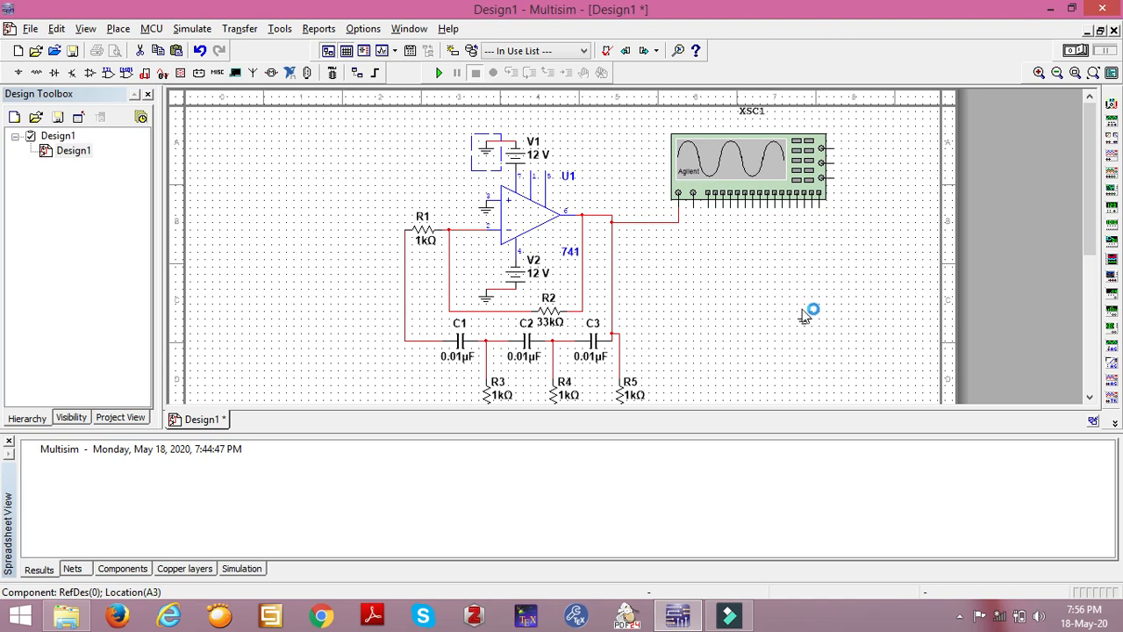
click(693, 213)
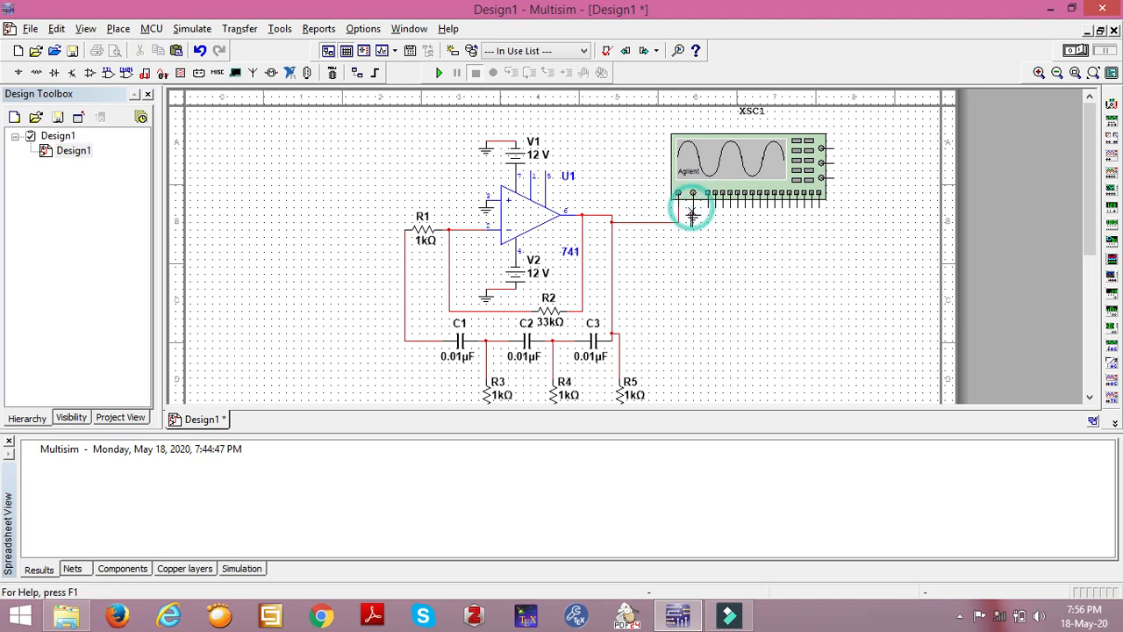
key(ctrl+w)
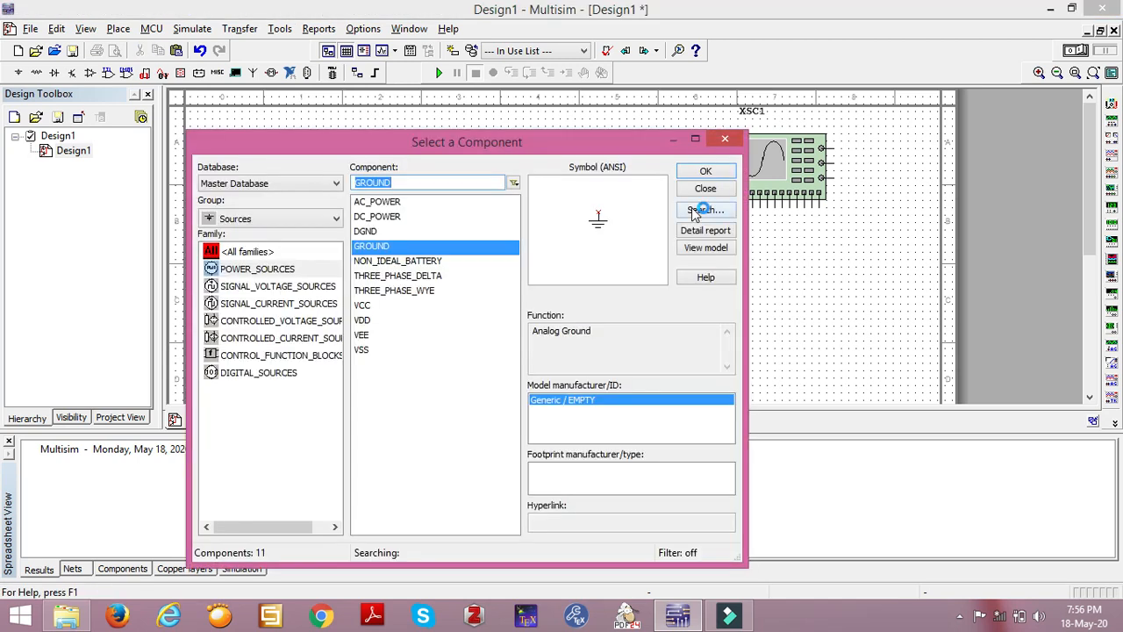
click(725, 139)
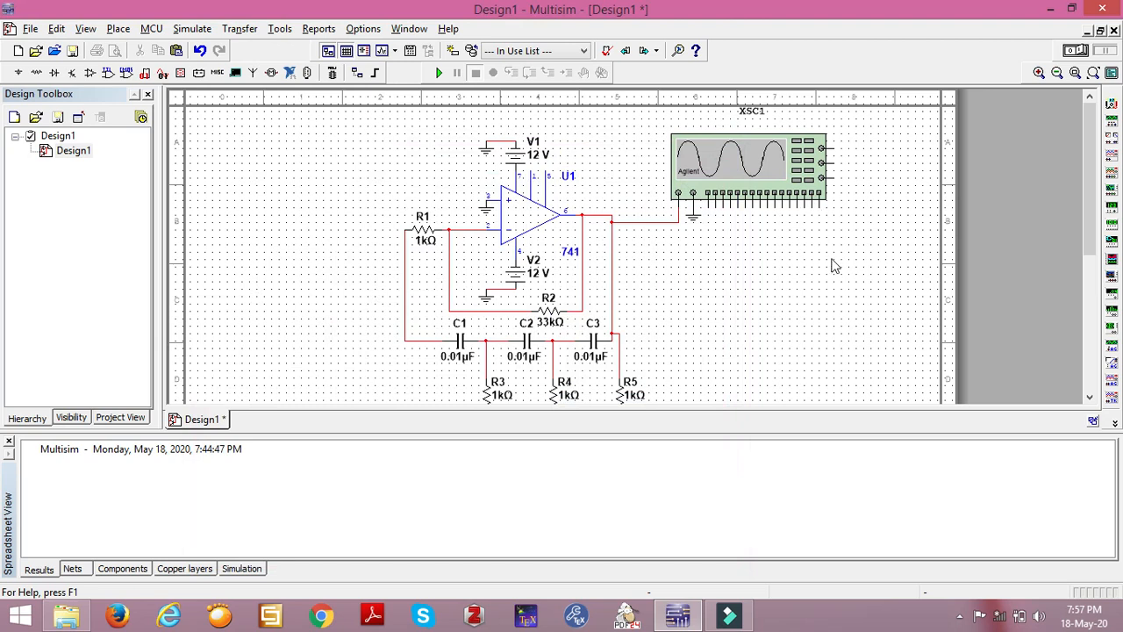
- Save the design as "RC PSO" in the Circuit Design Suite 12.0 folder
drag(1093, 197, 1105, 173)
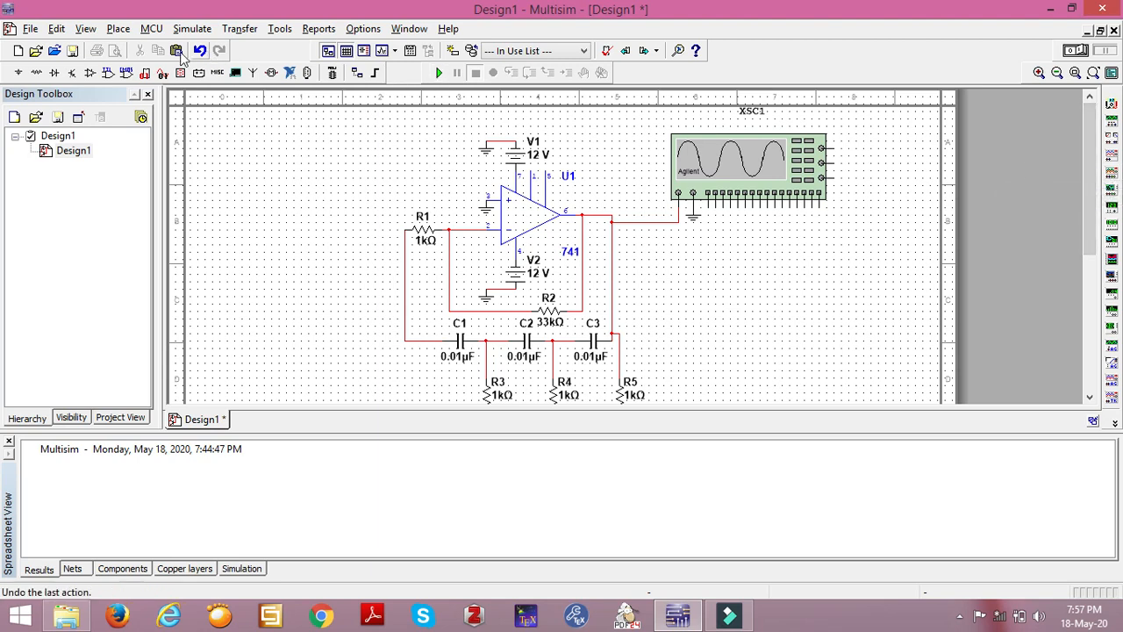
click(72, 53)
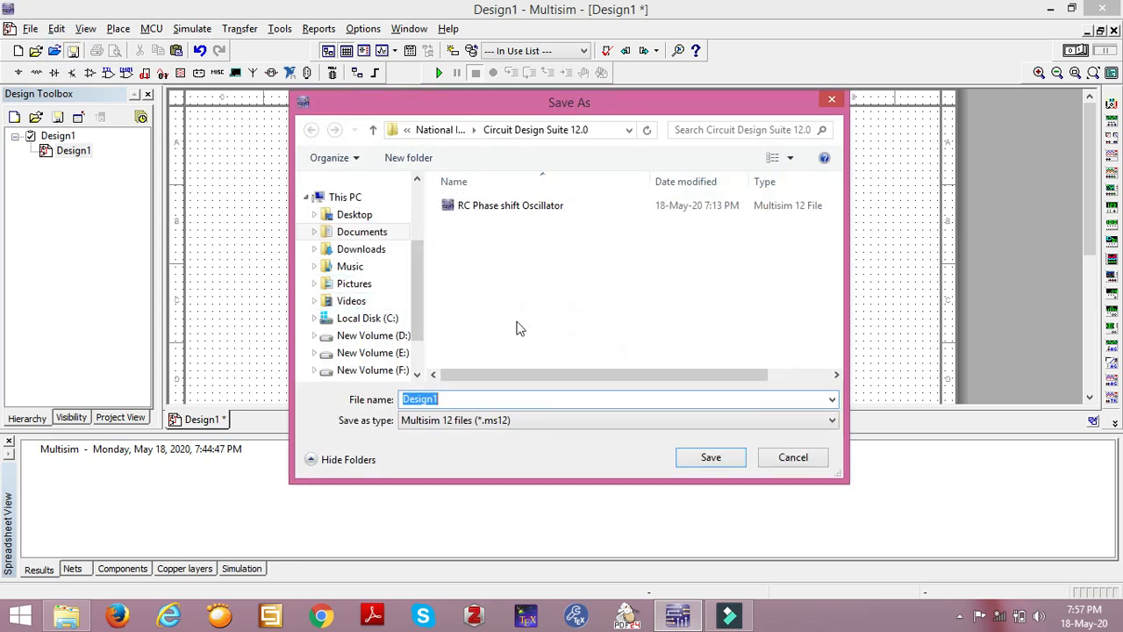
text(RC)
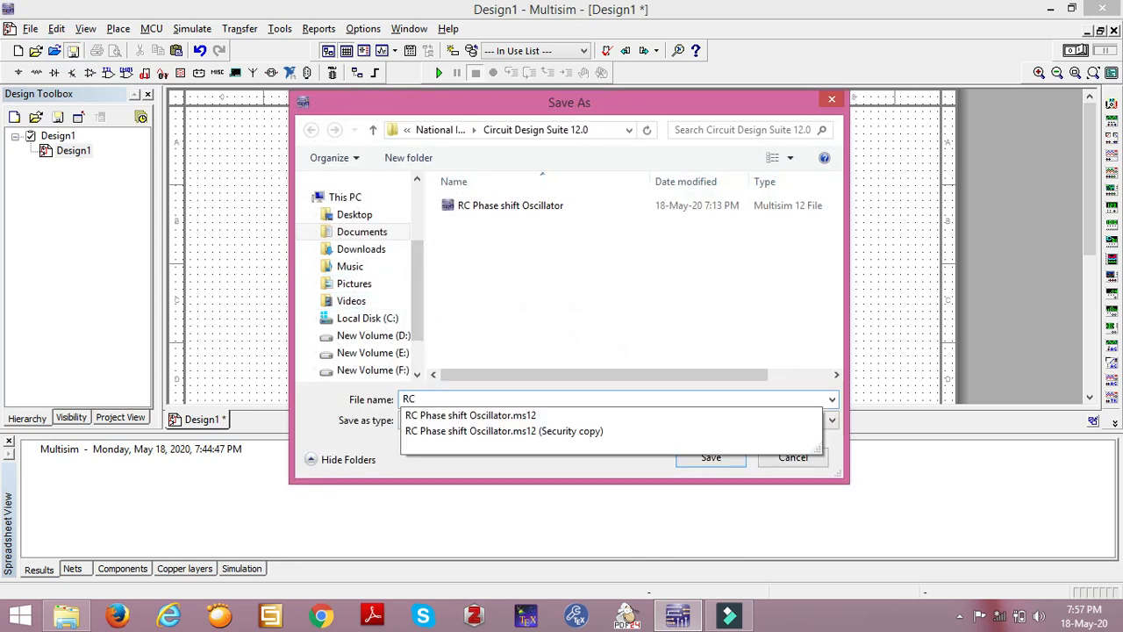
text( PSO)
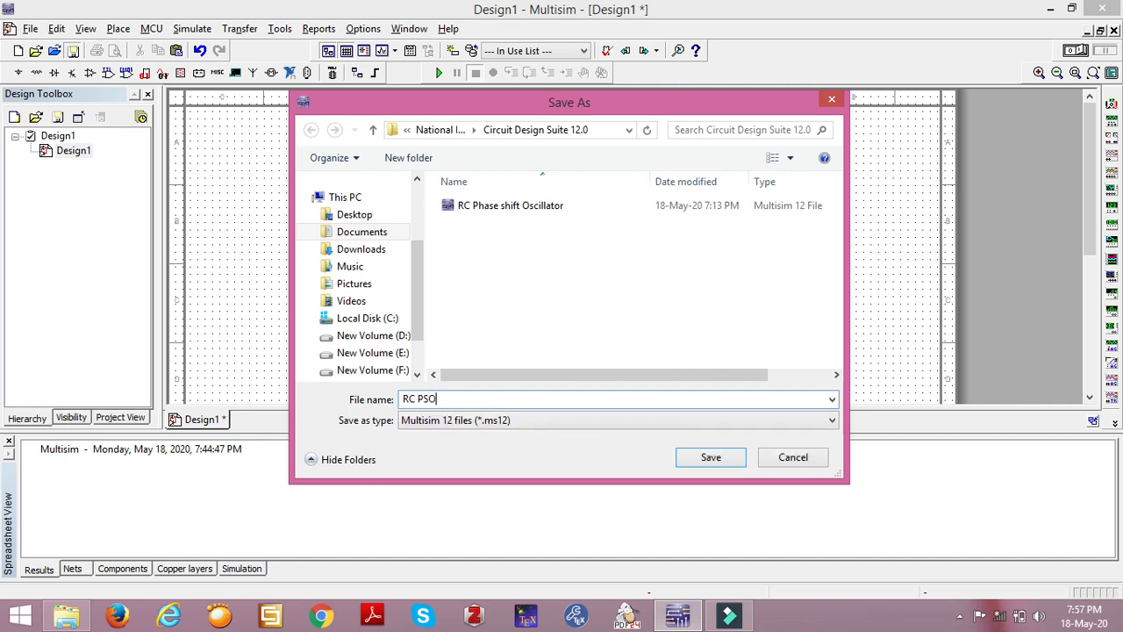
click(700, 457)
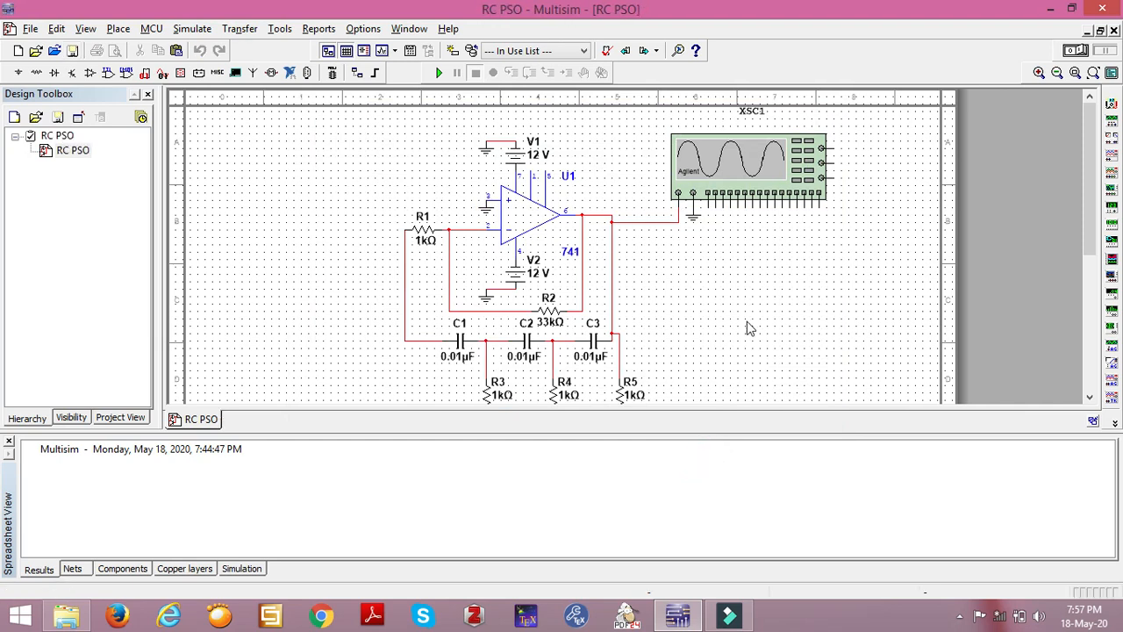
- Run the simulation and open the Agilent oscilloscope's front panel
click(440, 73)
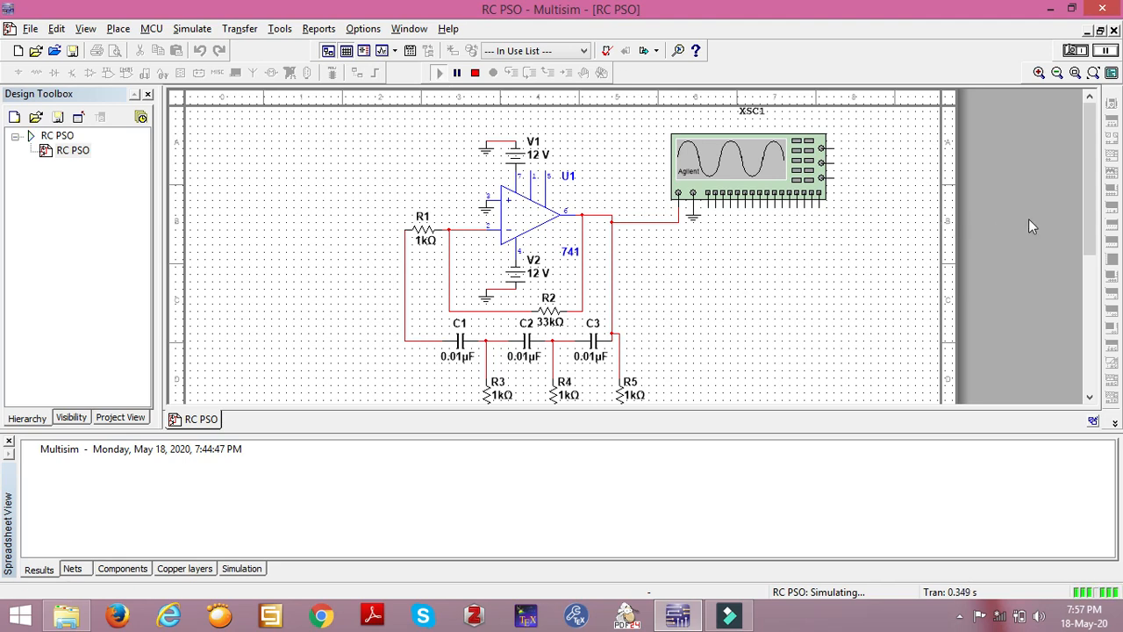
drag(1088, 213, 1087, 216)
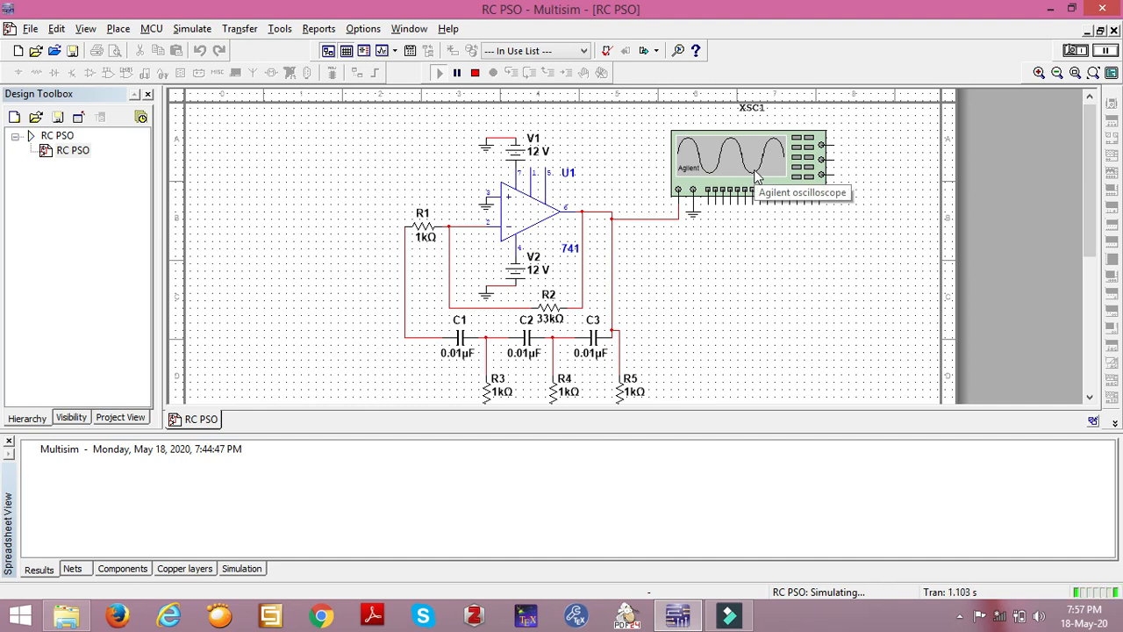
double_click(757, 175)
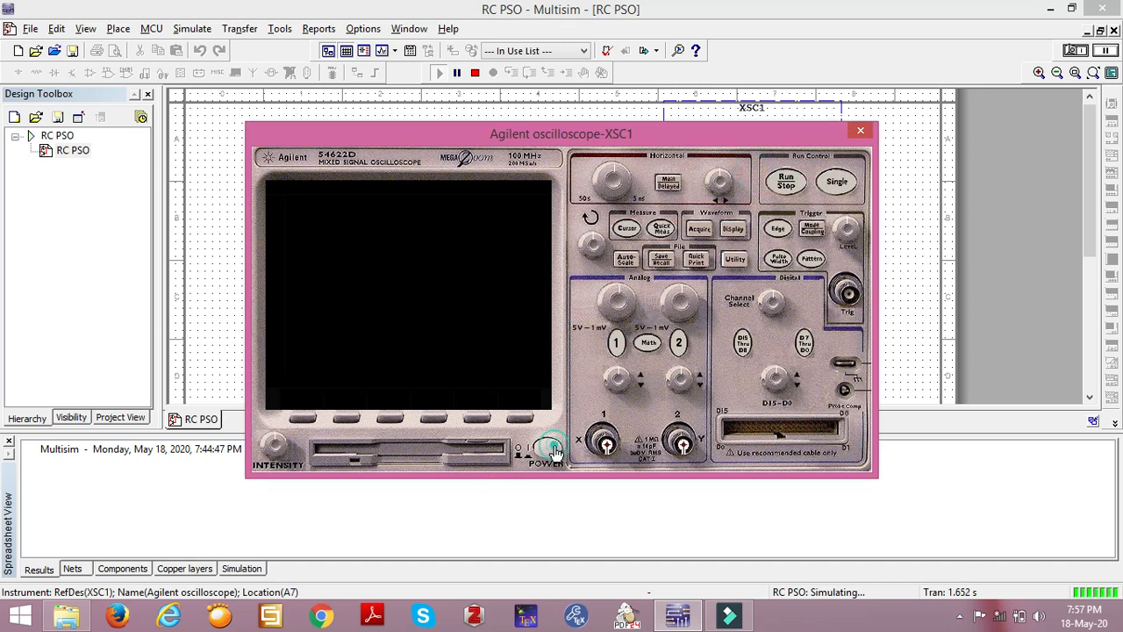
- Power on the Agilent oscilloscope and set its timebase to 100 us/div and channel 1's vertical scale to 10 V/div
click(552, 448)
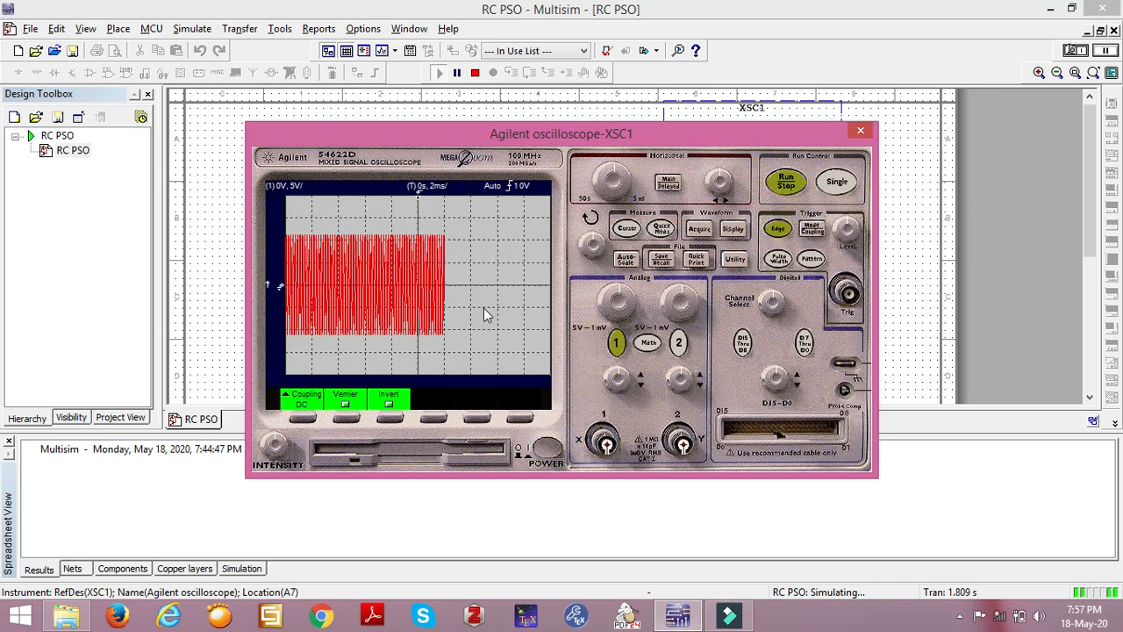
click(622, 174)
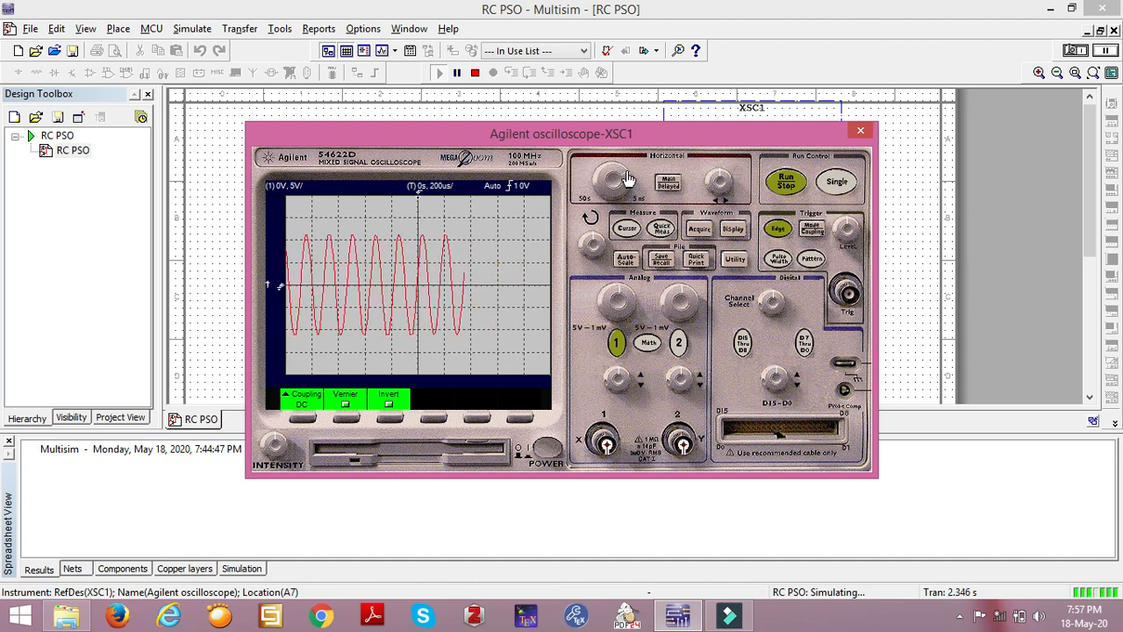
click(621, 292)
click(629, 292)
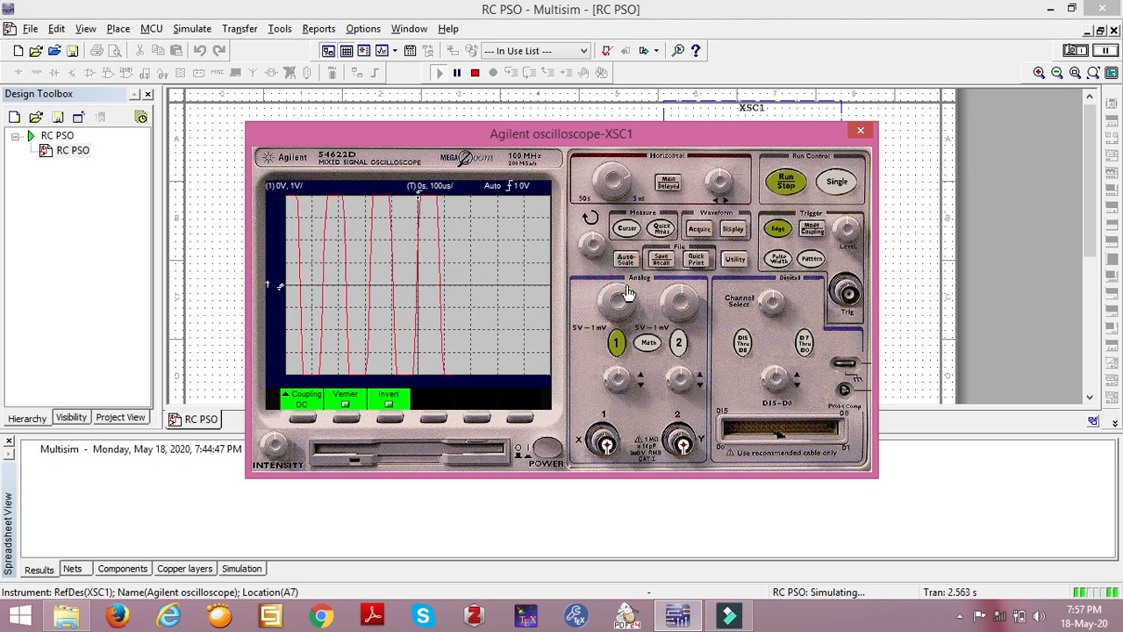
click(625, 293)
click(613, 296)
click(612, 299)
click(618, 294)
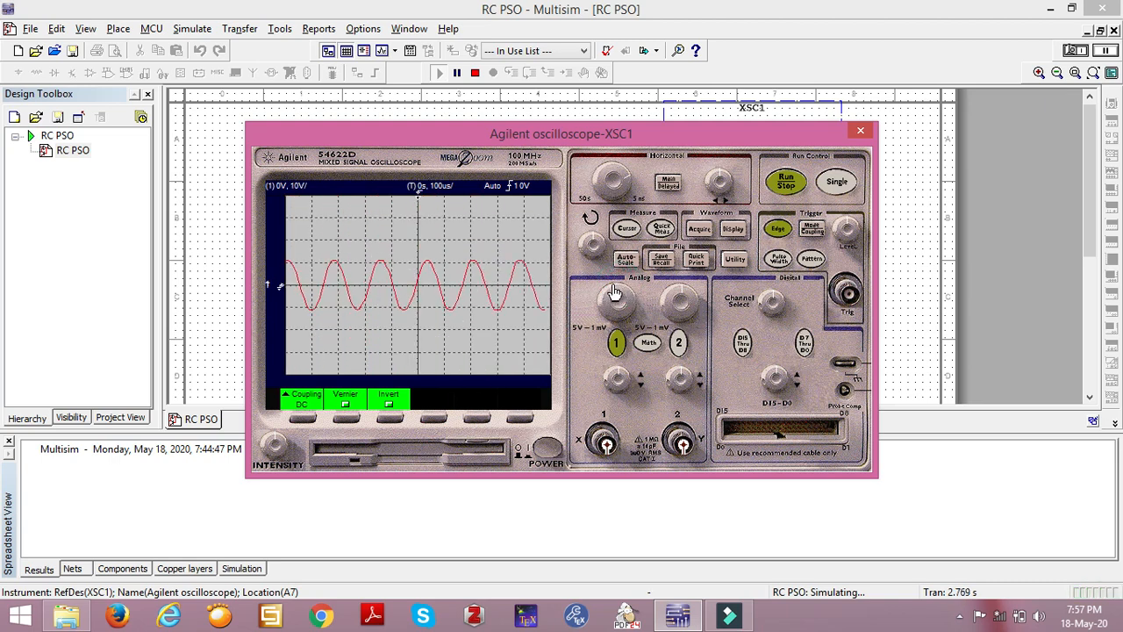
click(617, 293)
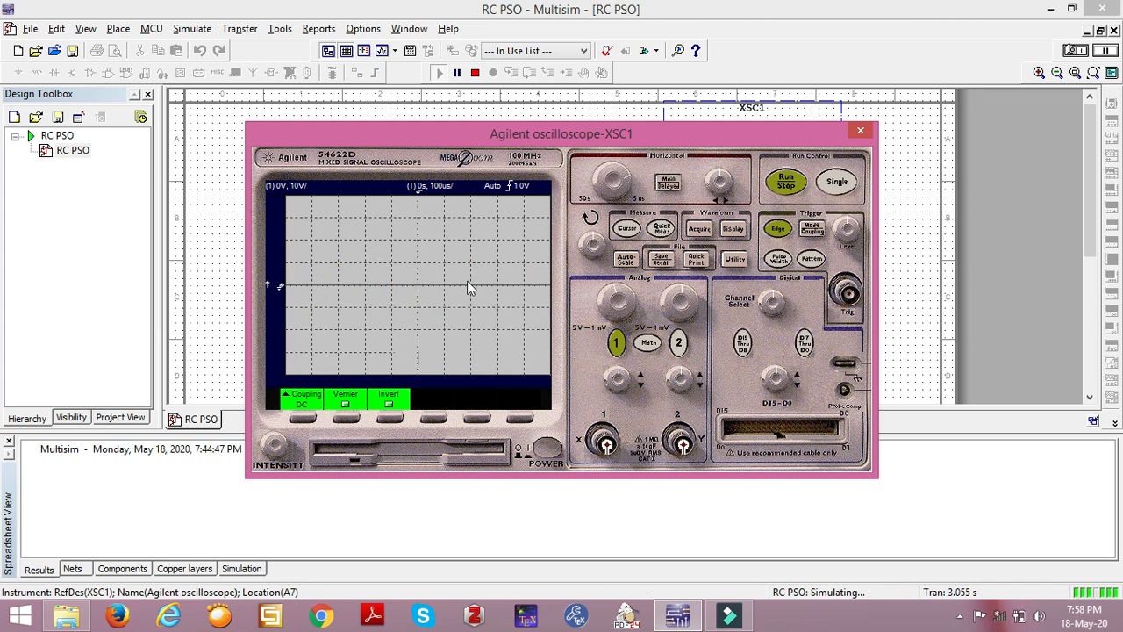
- Restart the oscilloscope's acquisition and auto-scale the displayed output waveform
click(786, 182)
click(786, 182)
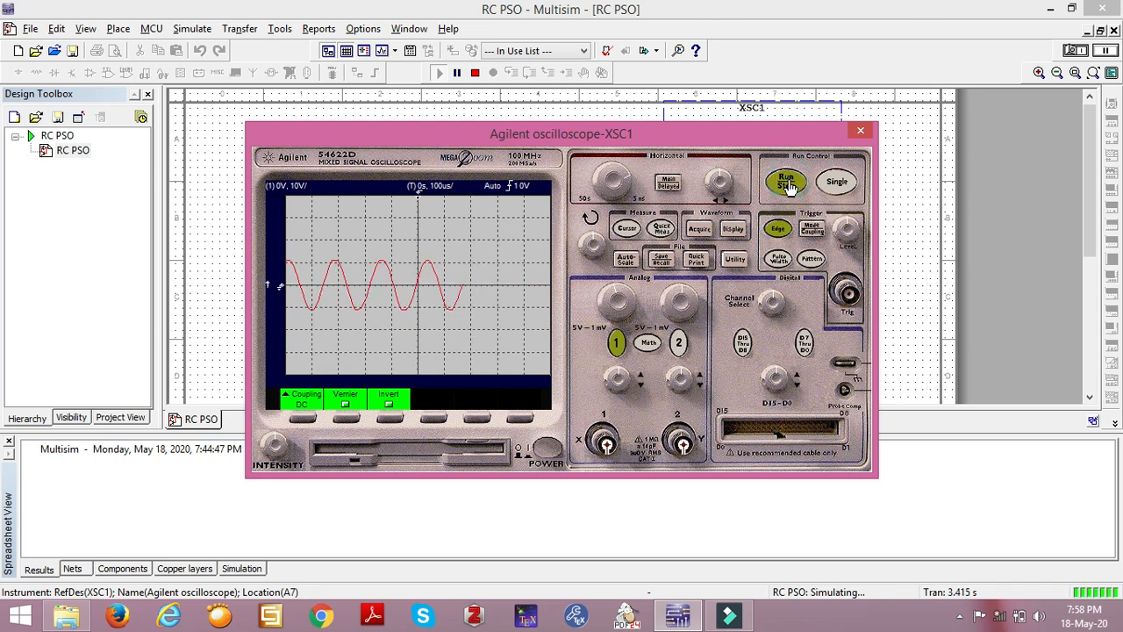
click(662, 229)
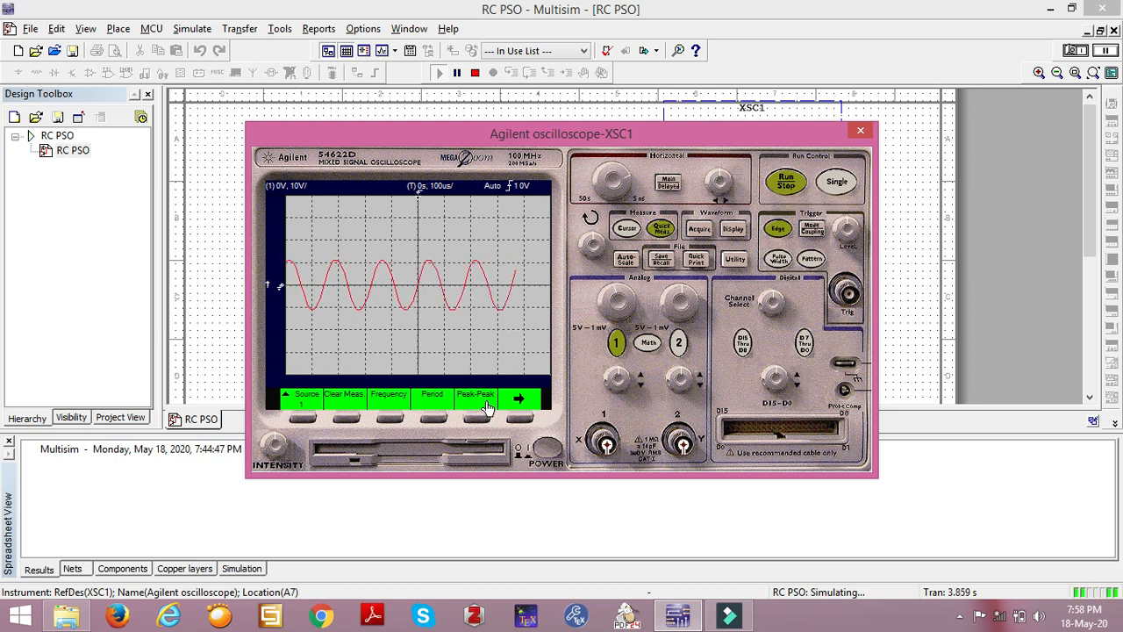
click(625, 260)
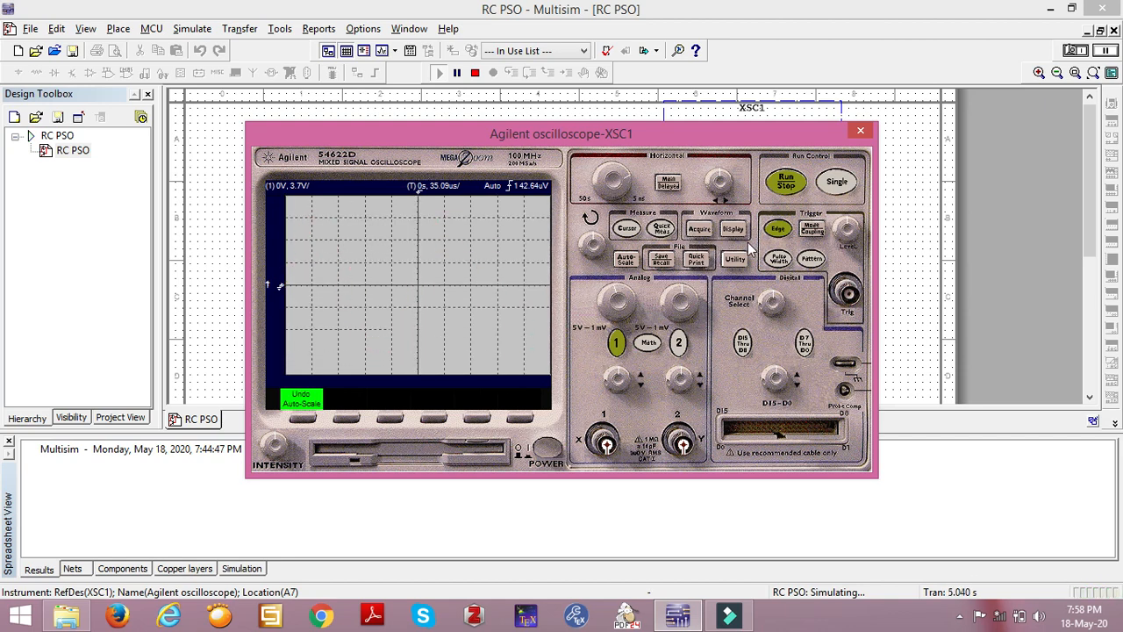
click(401, 415)
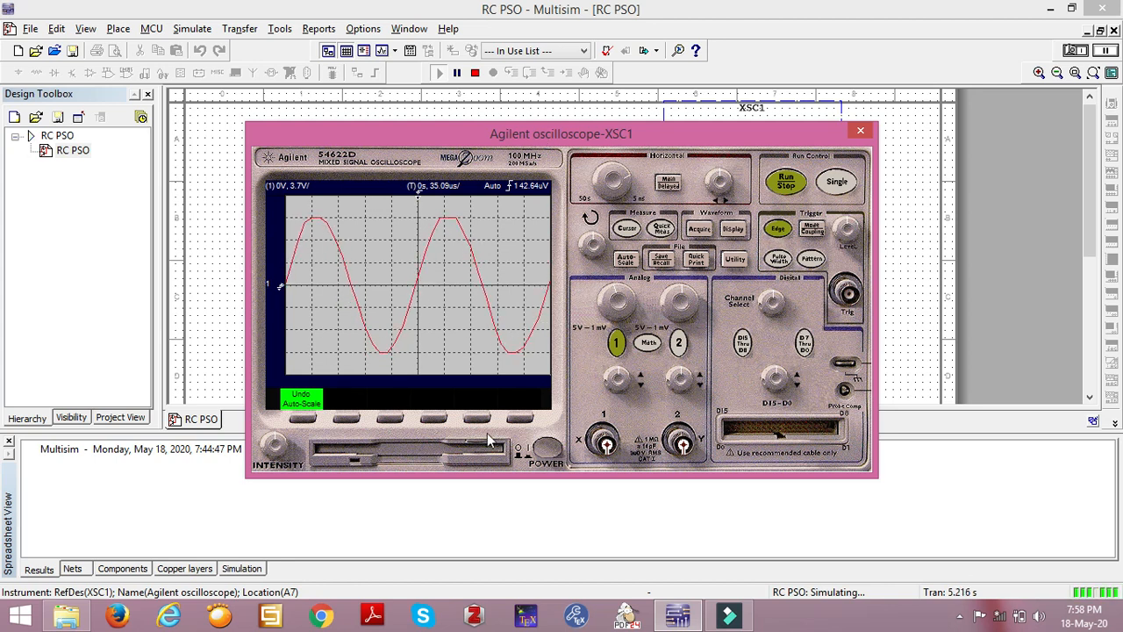
- Measure channel 1's frequency and peak-to-peak voltage with Quick Meas, stopping and resuming the acquisition
click(662, 230)
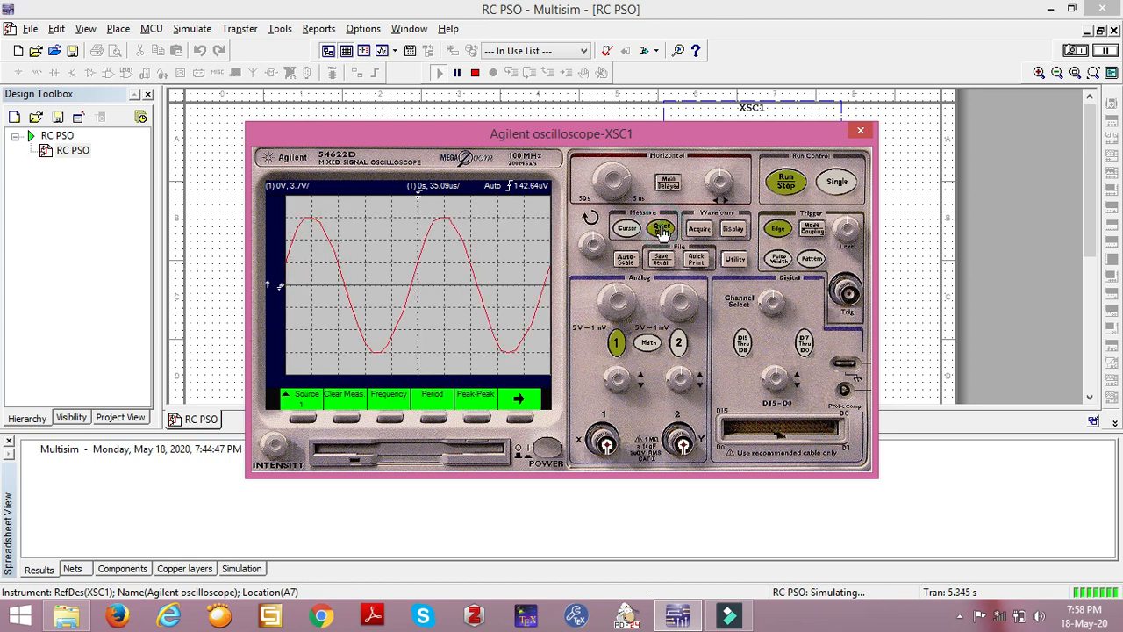
click(393, 420)
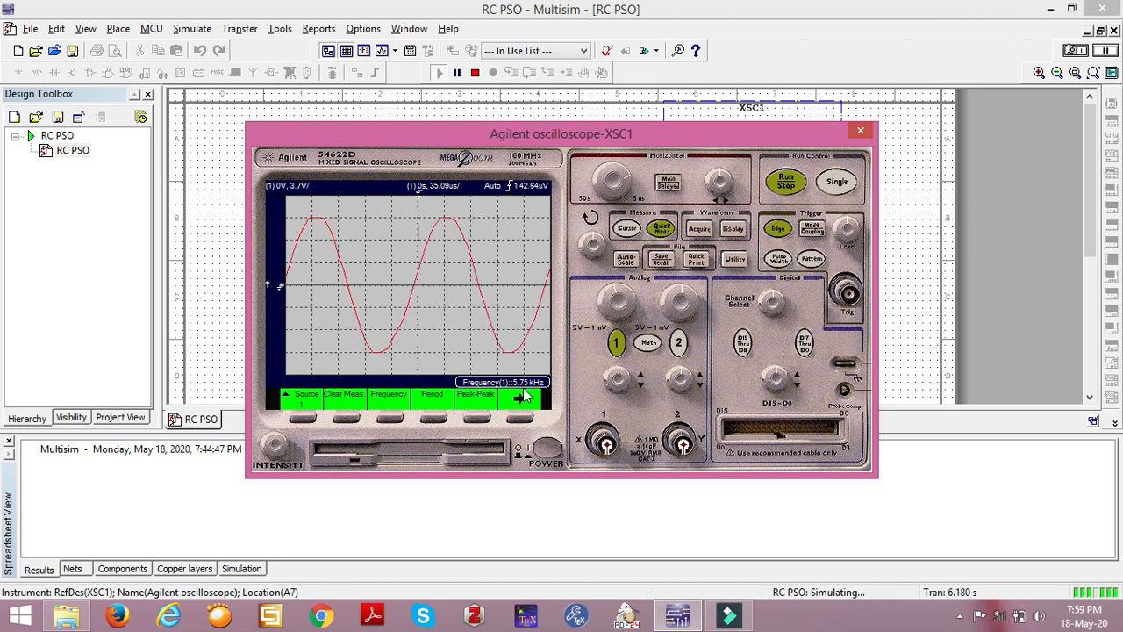
click(784, 184)
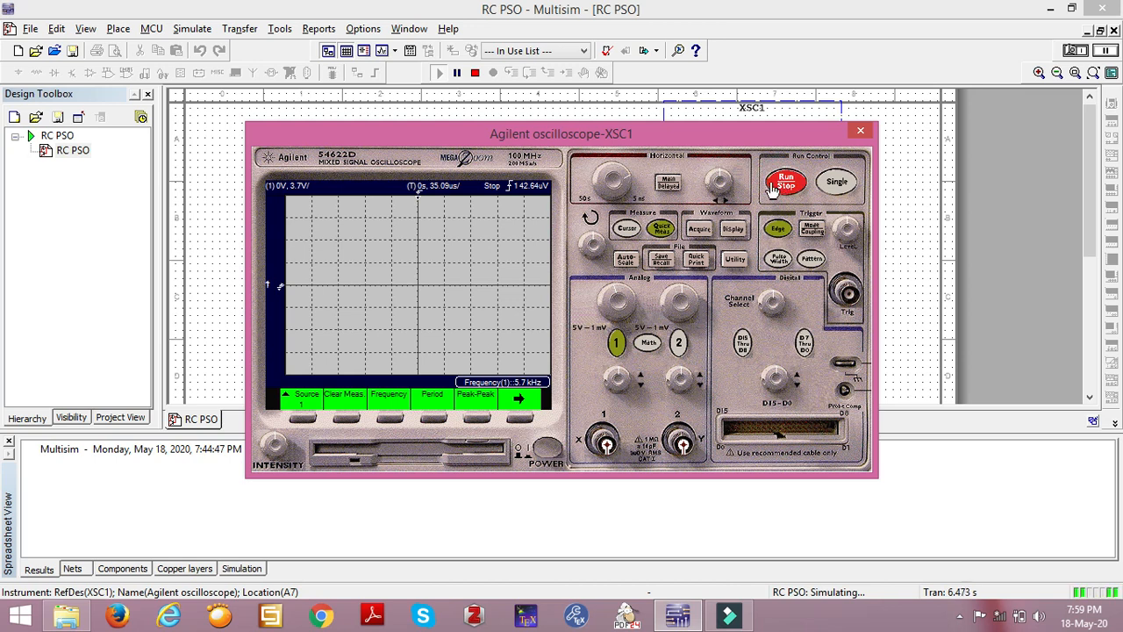
click(786, 186)
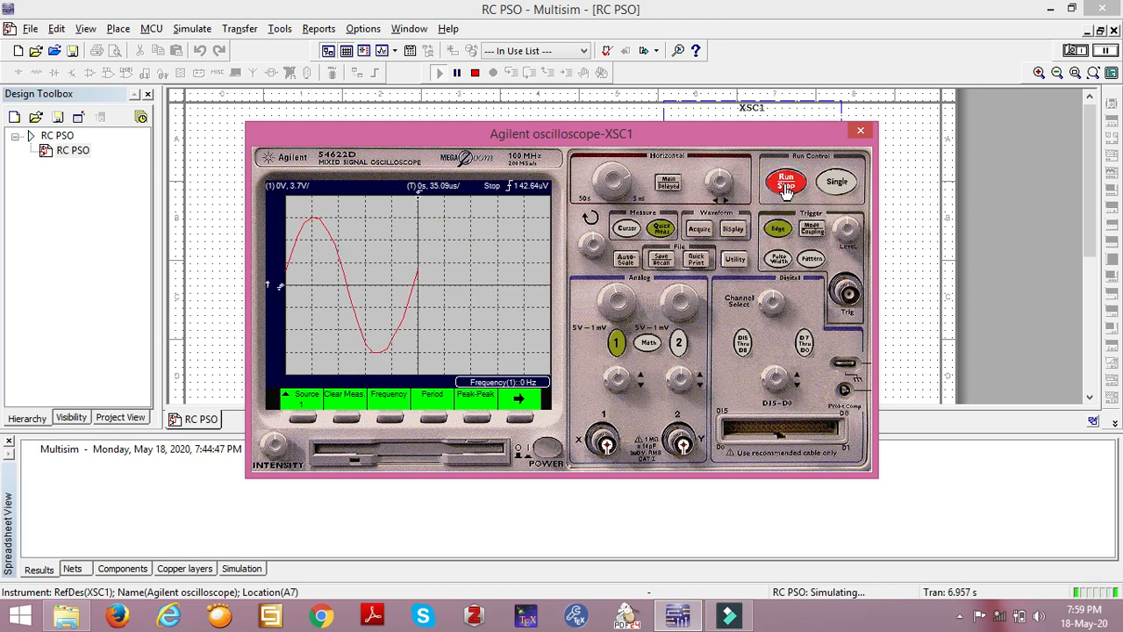
click(477, 419)
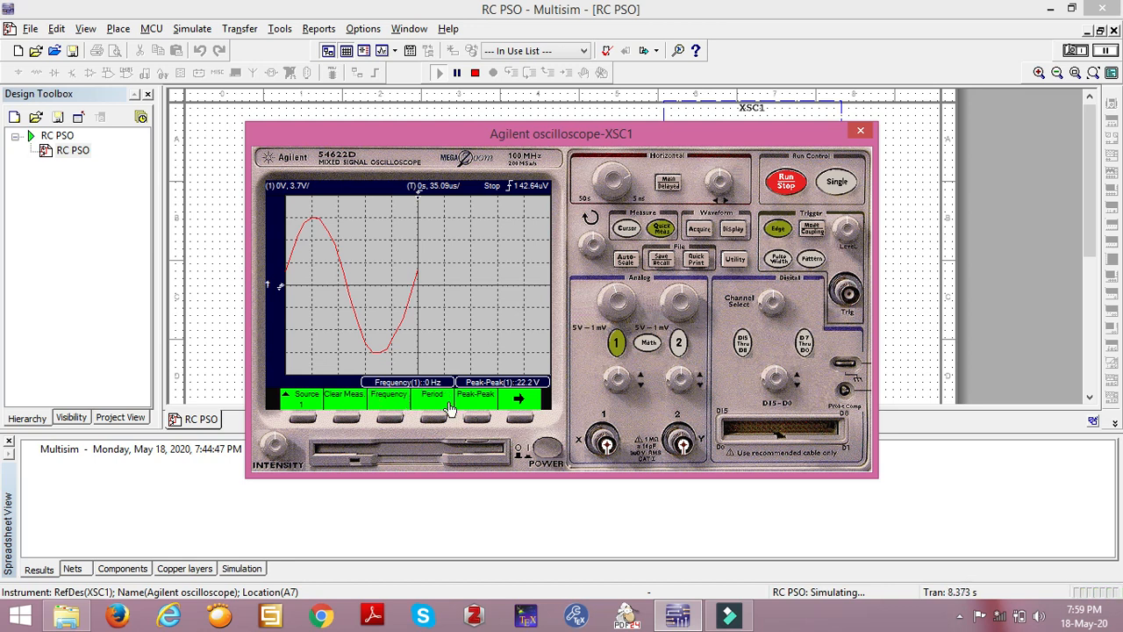
click(388, 419)
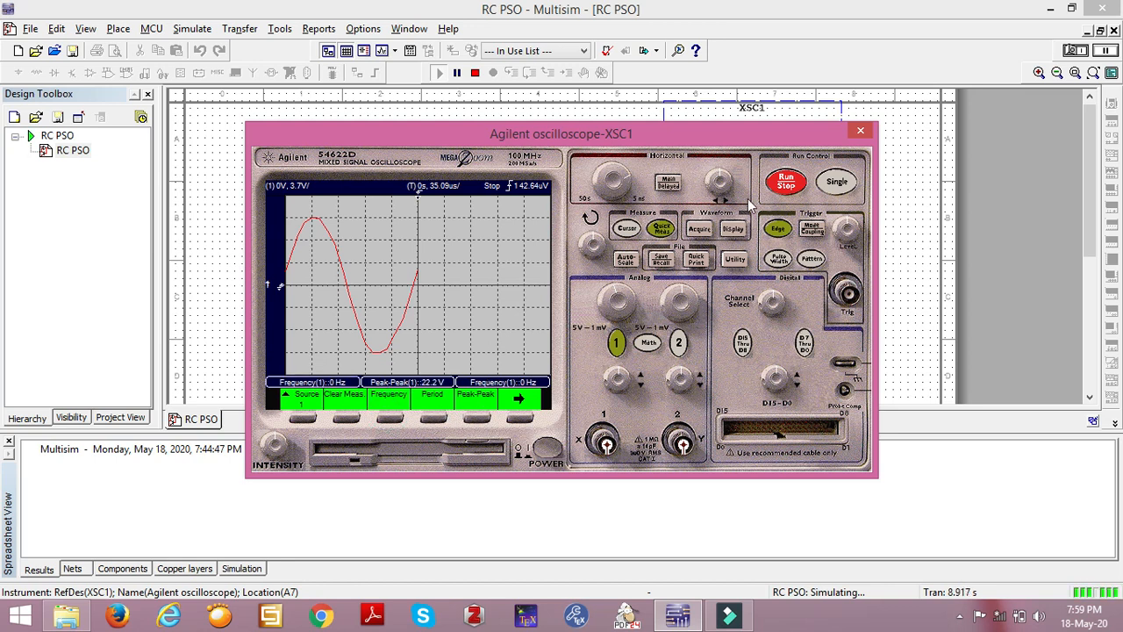
click(789, 181)
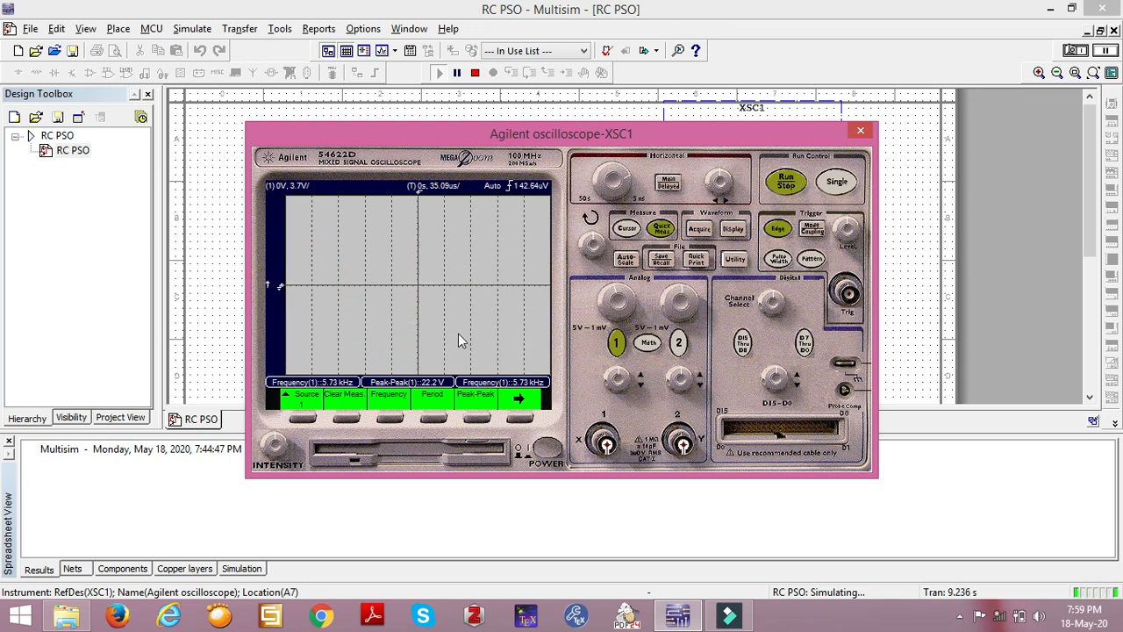
- Set the oscilloscope's timebase to 200 us/div, close its front panel and stop the simulation
click(621, 180)
drag(624, 178, 619, 171)
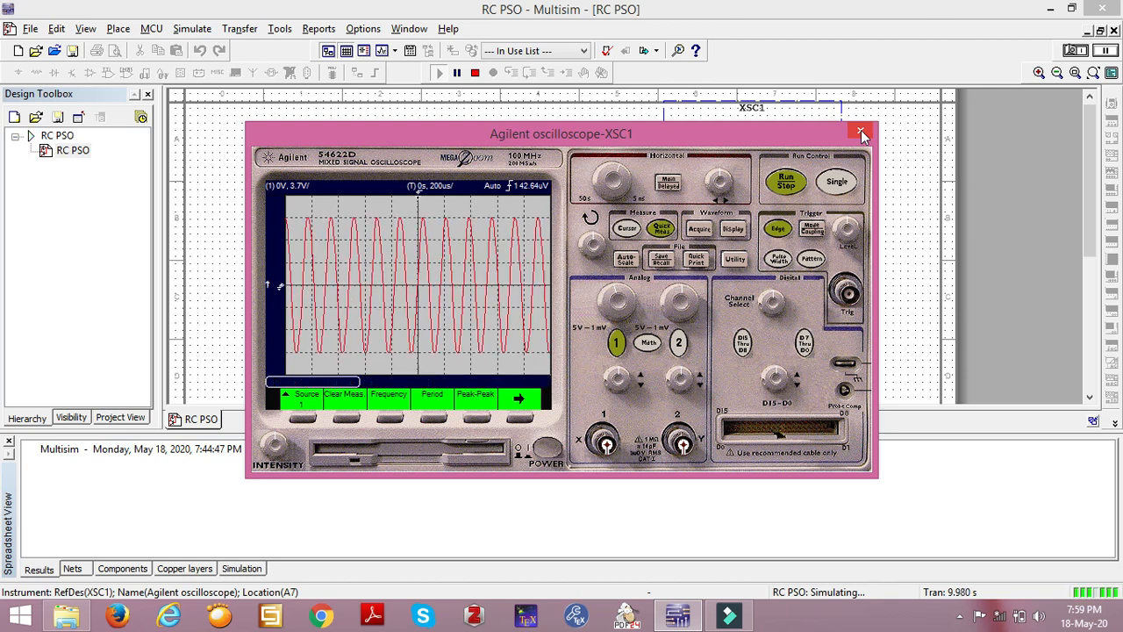
click(861, 132)
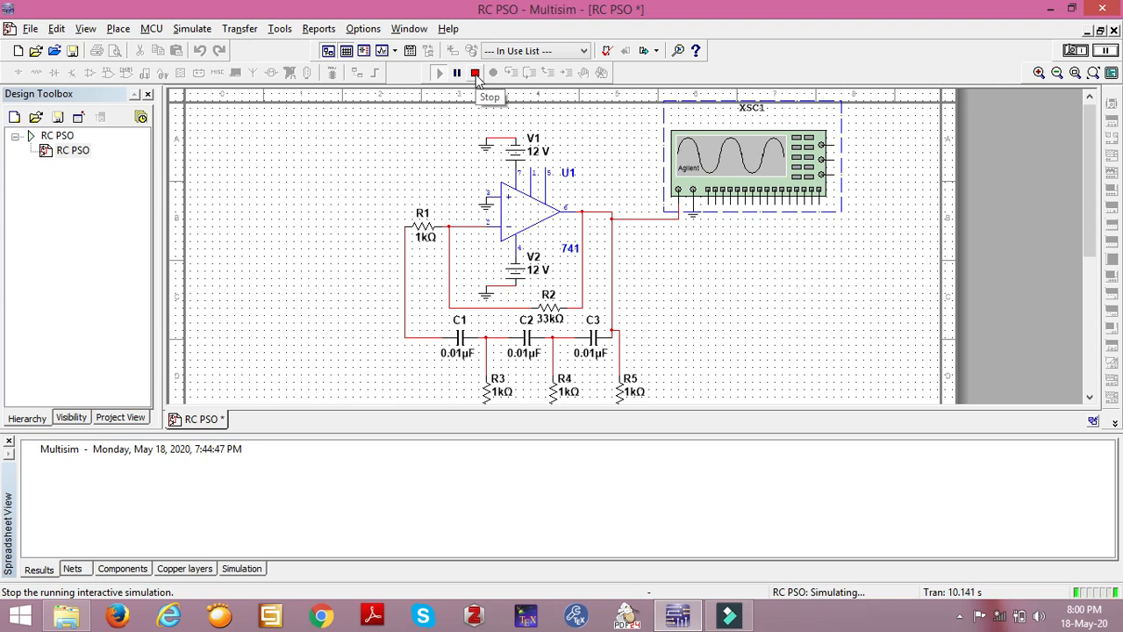
click(475, 74)
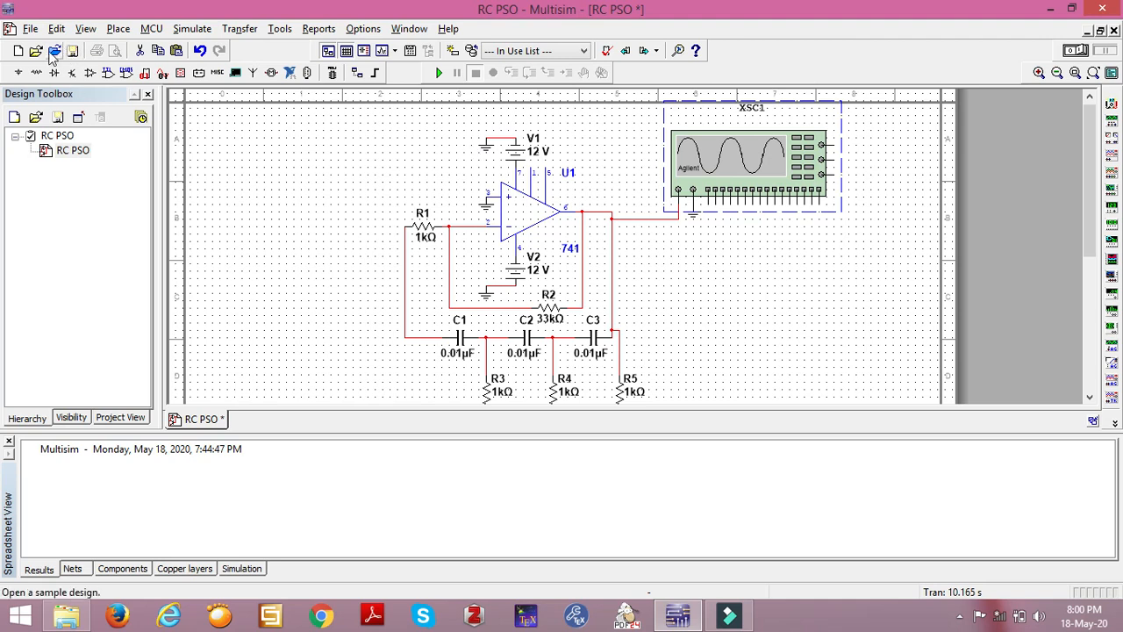
- Open the Class C Tuned Amplifier design from F:, old harddisk data, BITM WORK, AC Lab(18ECL48), Multisim Experiments_AC Lab
click(36, 51)
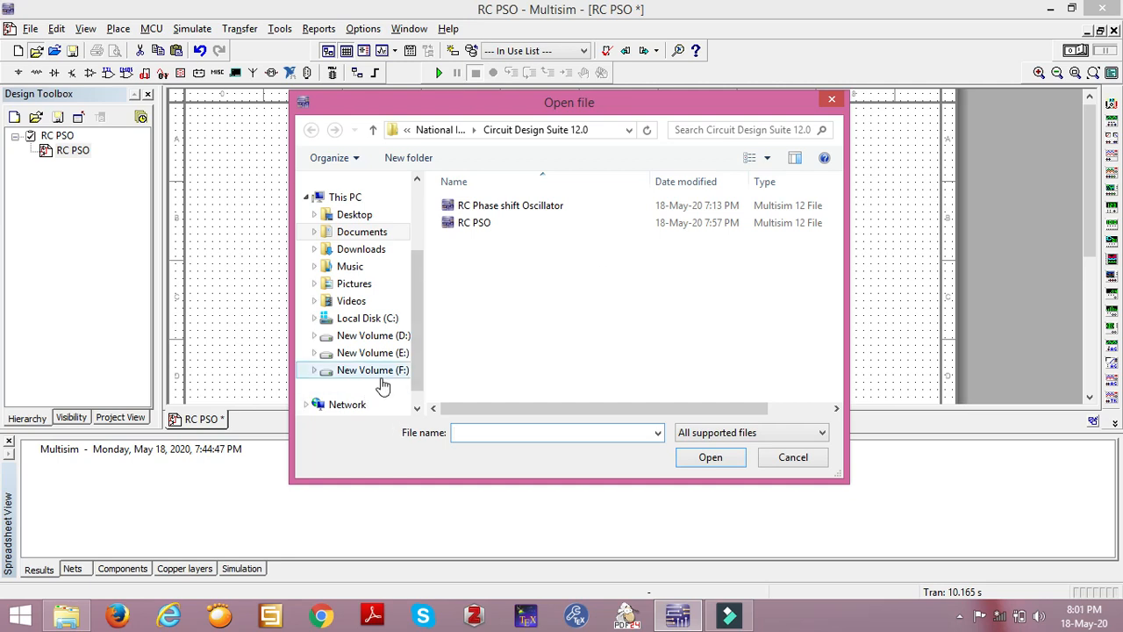
click(381, 376)
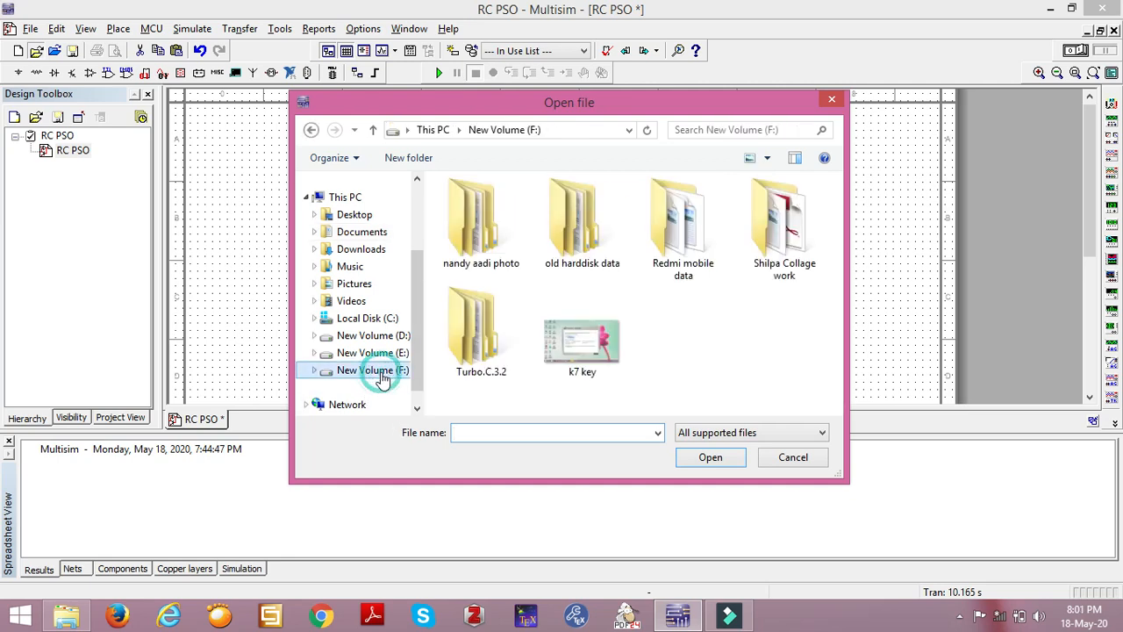
double_click(591, 242)
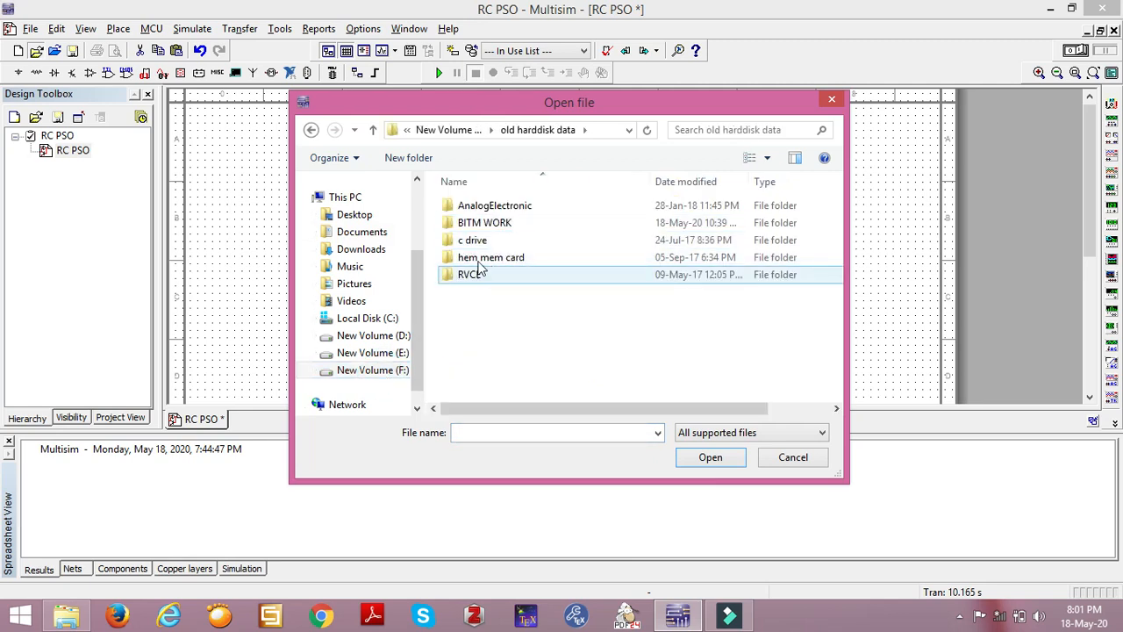
double_click(487, 226)
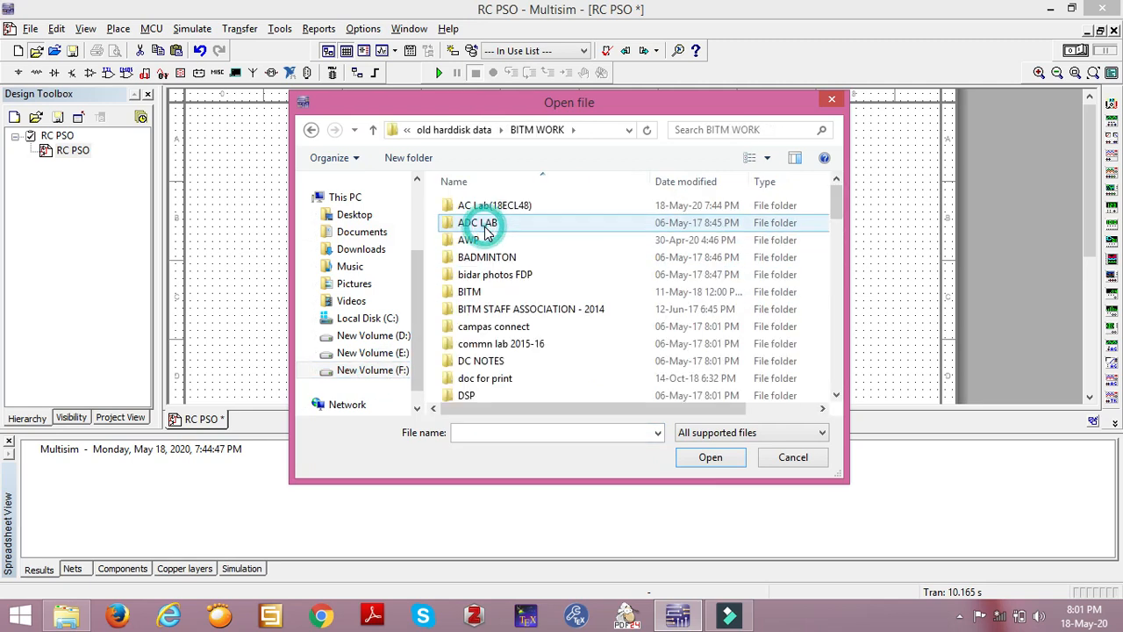
double_click(496, 206)
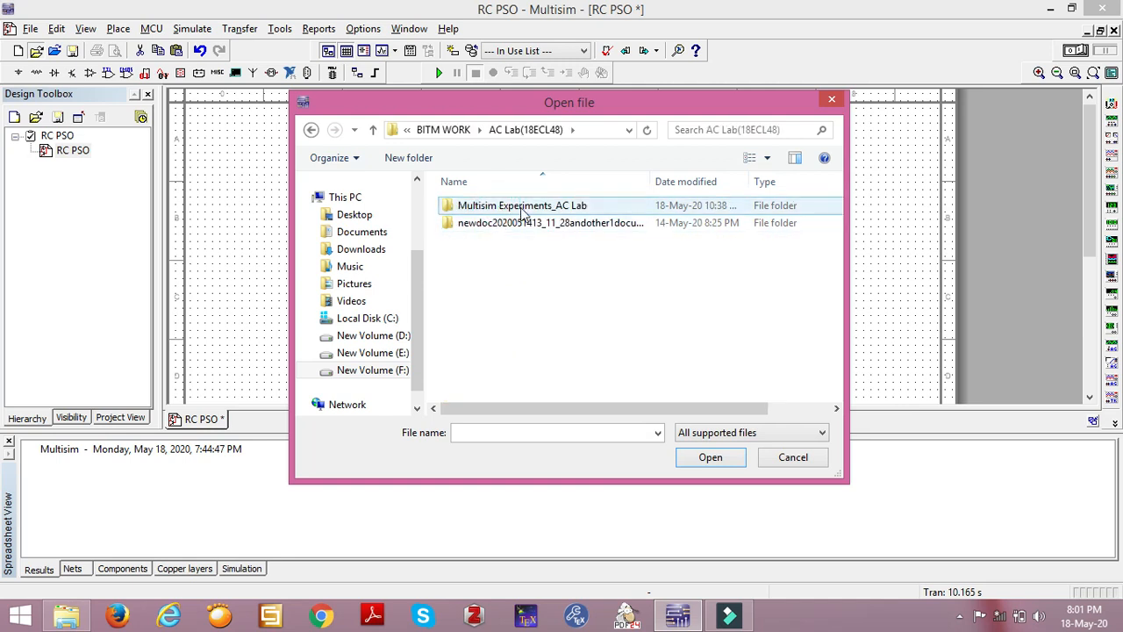
double_click(523, 209)
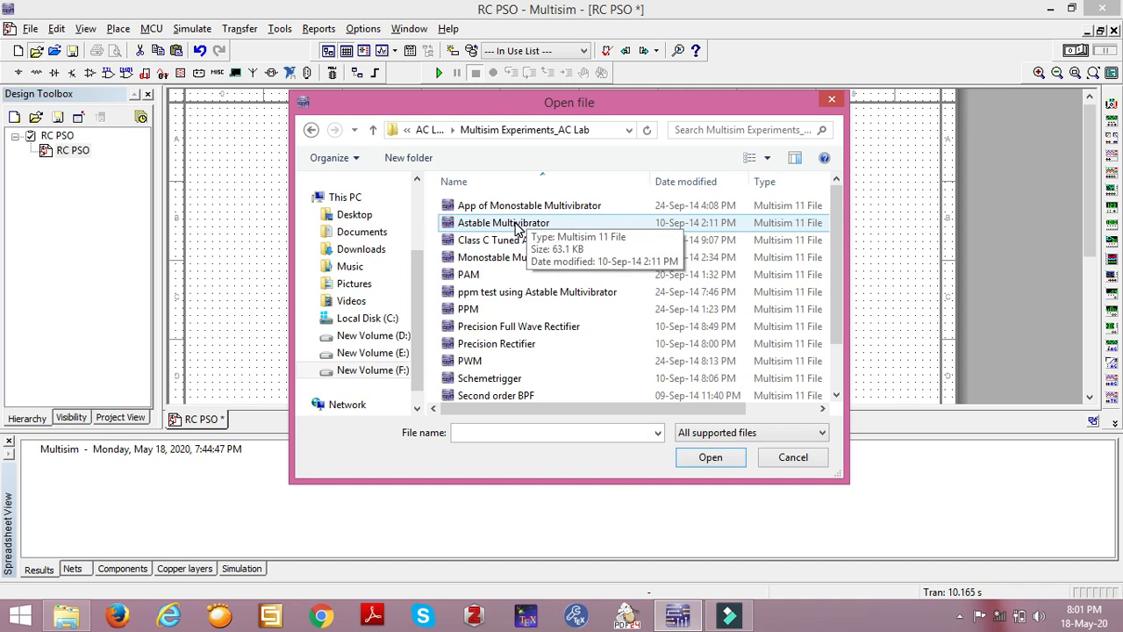
double_click(492, 240)
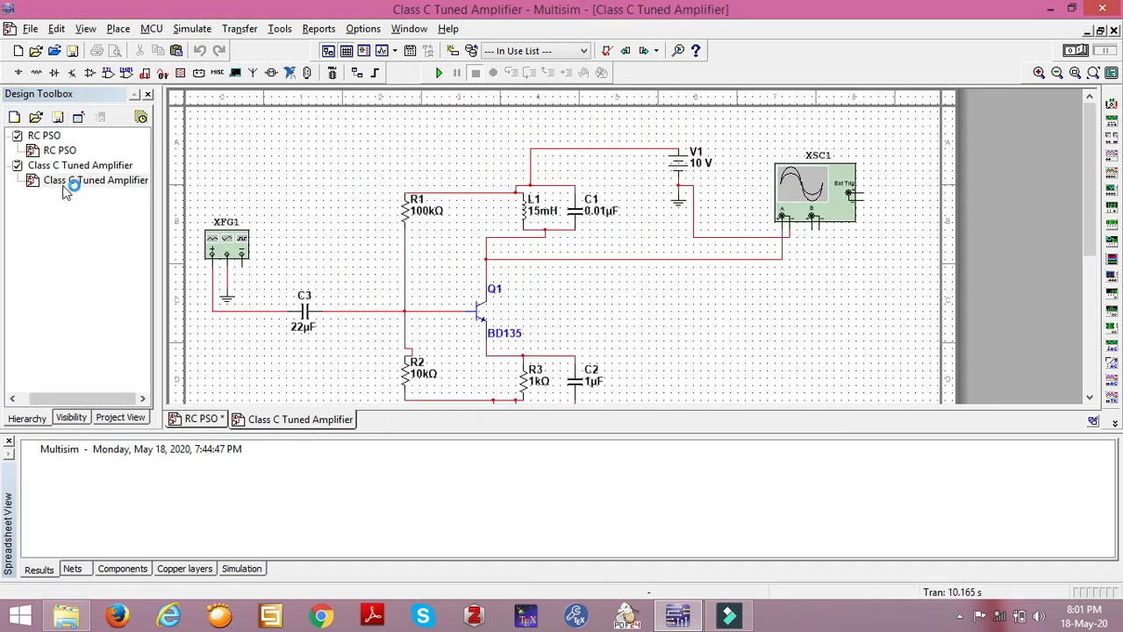
- Open the Astable Multivibrator design from the Multisim Experiments_AC Lab folder and bring its whole circuit into view
click(35, 51)
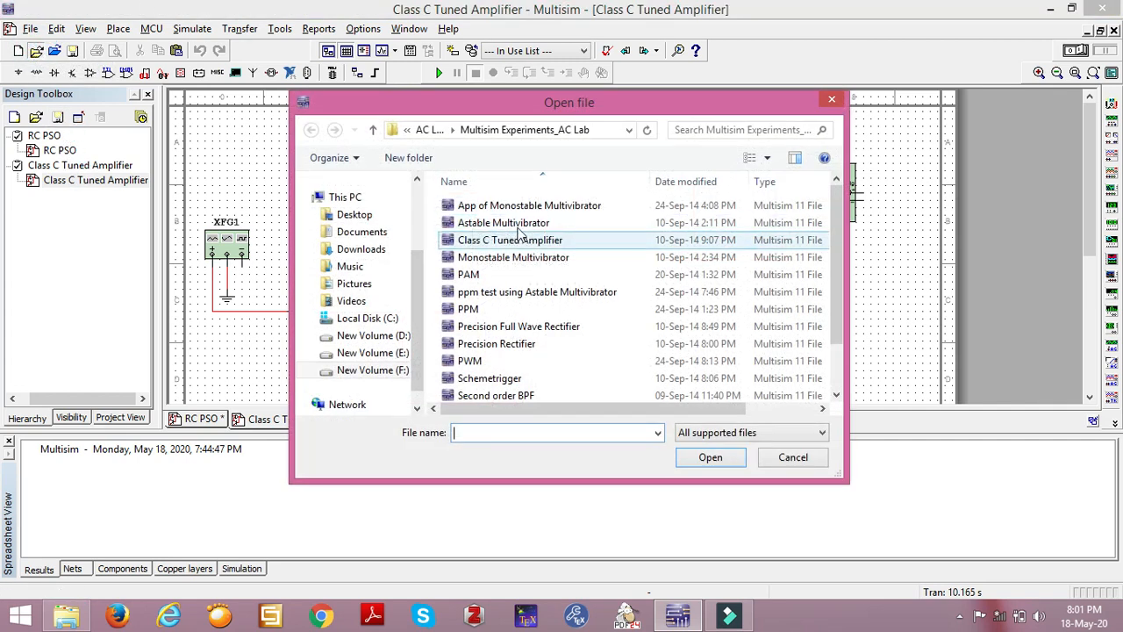
double_click(525, 226)
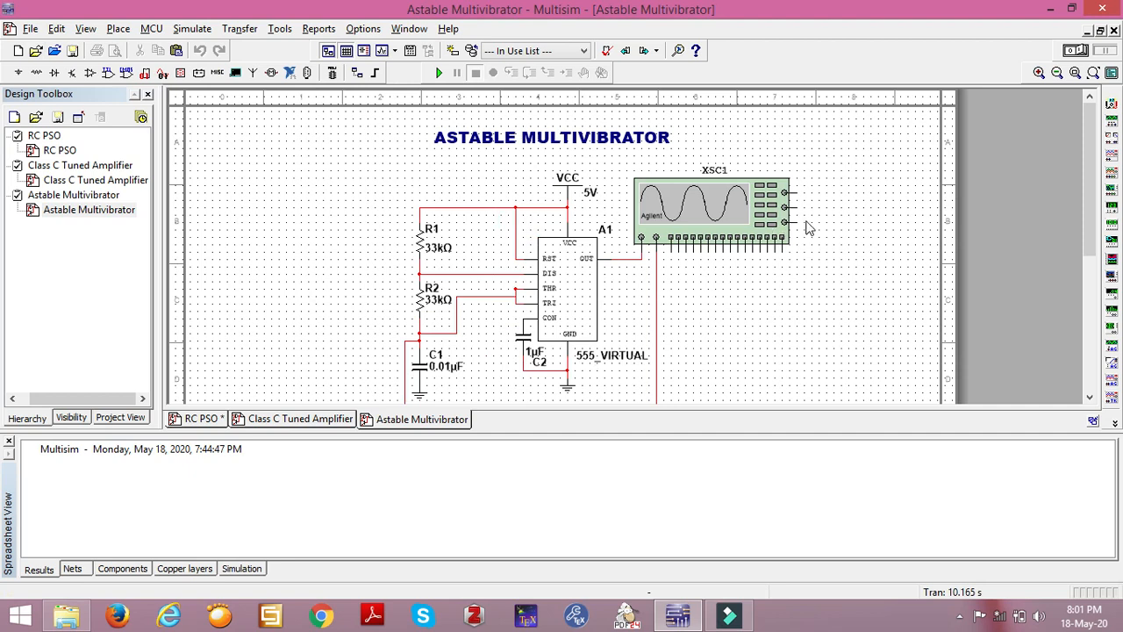
drag(1093, 184, 1093, 161)
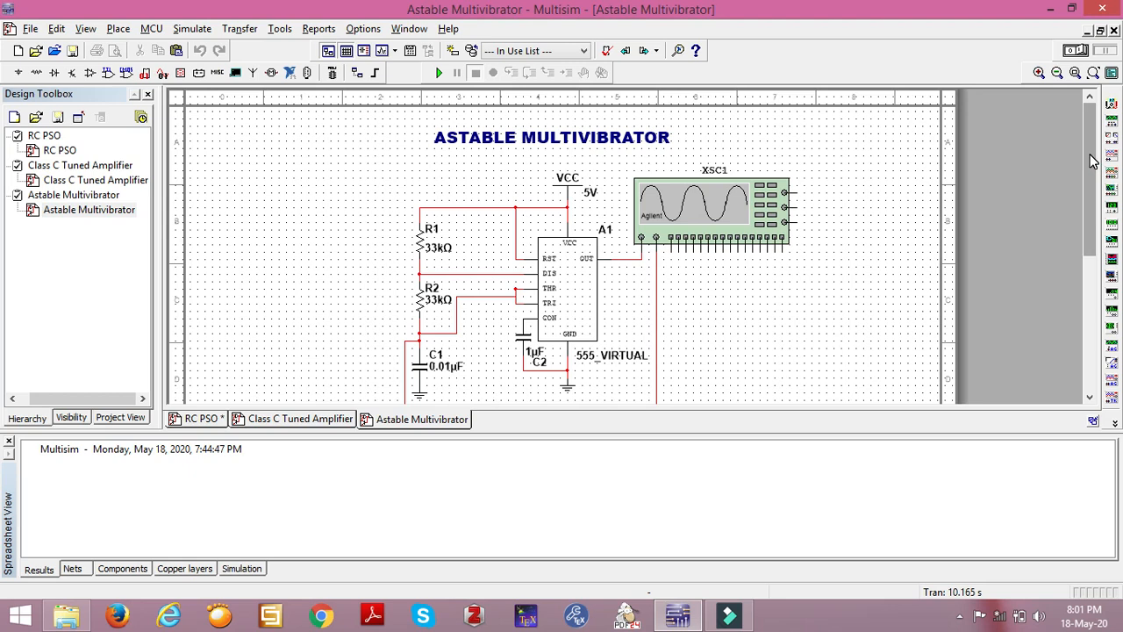
mouse_move(1093, 161)
mouse_down()
mouse_move(1089, 151)
mouse_move(1093, 293)
mouse_move(1105, 152)
mouse_move(1097, 174)
mouse_up()
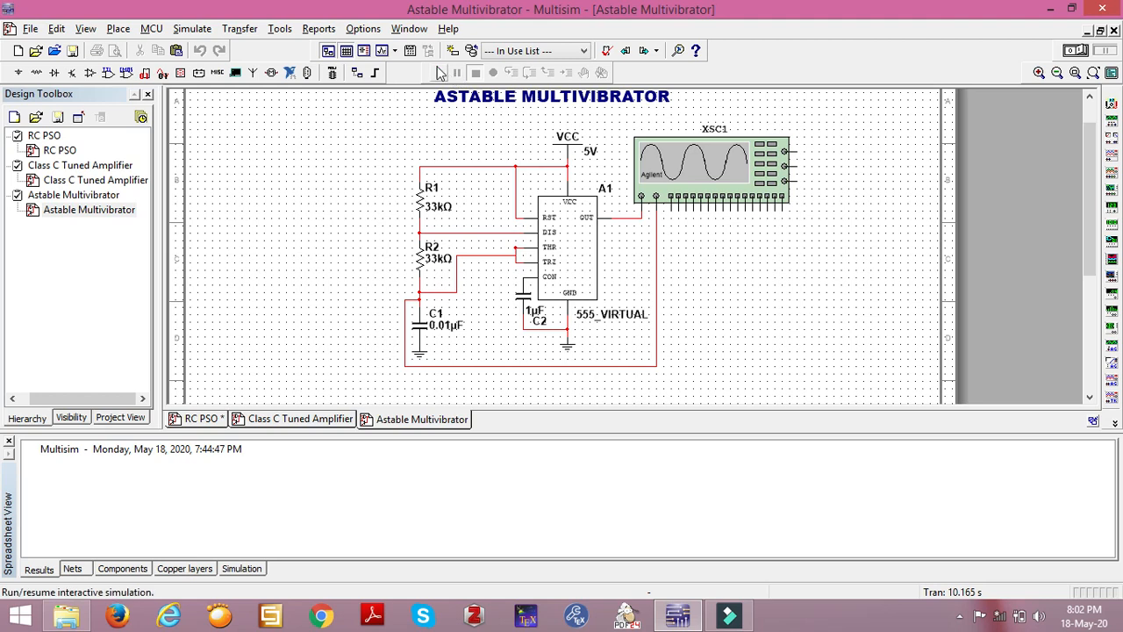
- Run the astable multivibrator simulation and power on its Agilent oscilloscope to display the waveforms
click(443, 72)
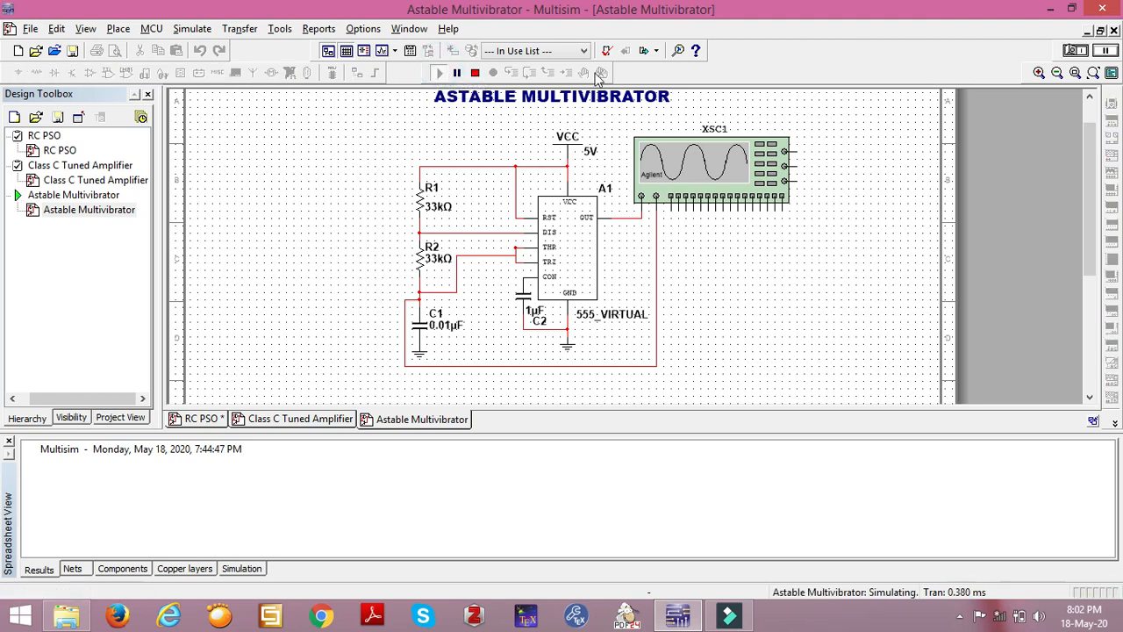
double_click(701, 154)
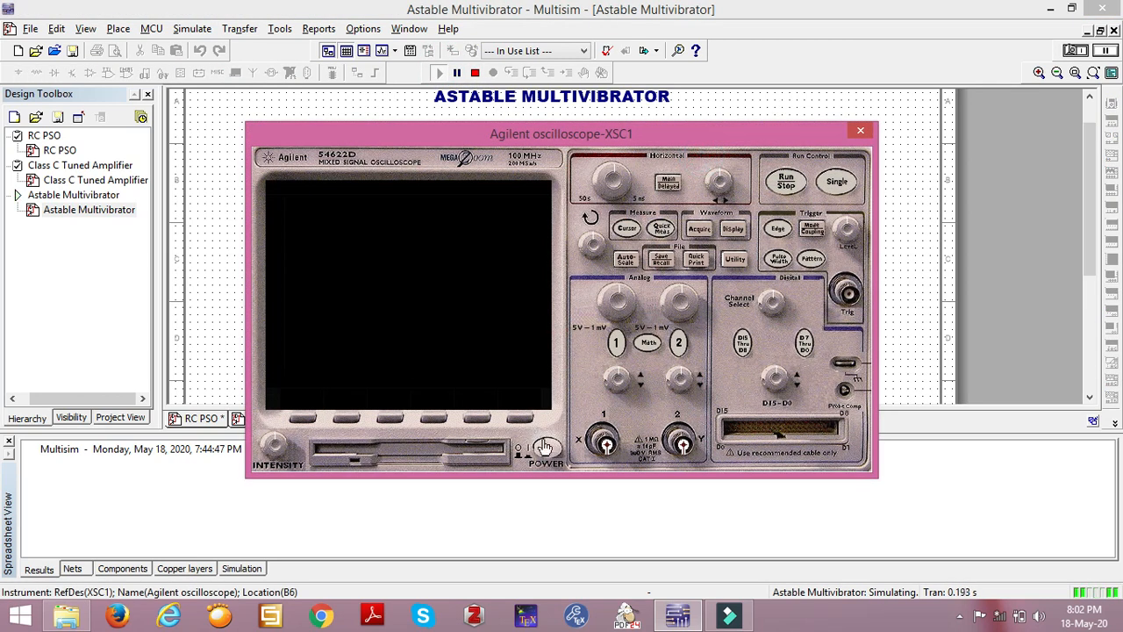
click(545, 449)
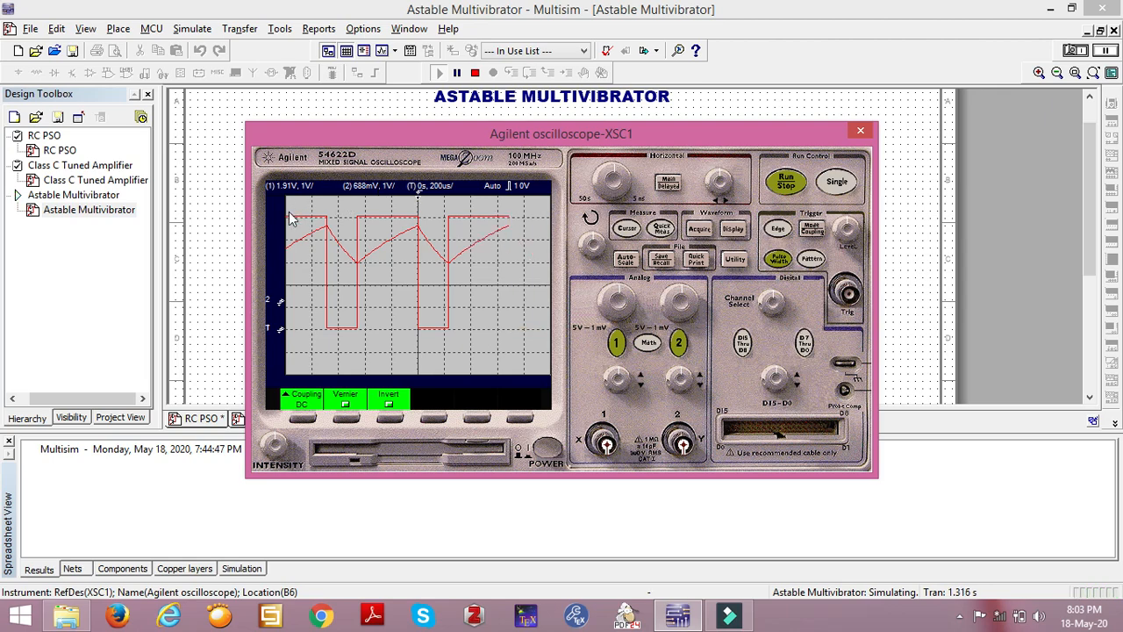
- Quick-measure the channel 1 frequency on the oscilloscope, close its front panel and stop the astable simulation
drag(713, 138, 768, 150)
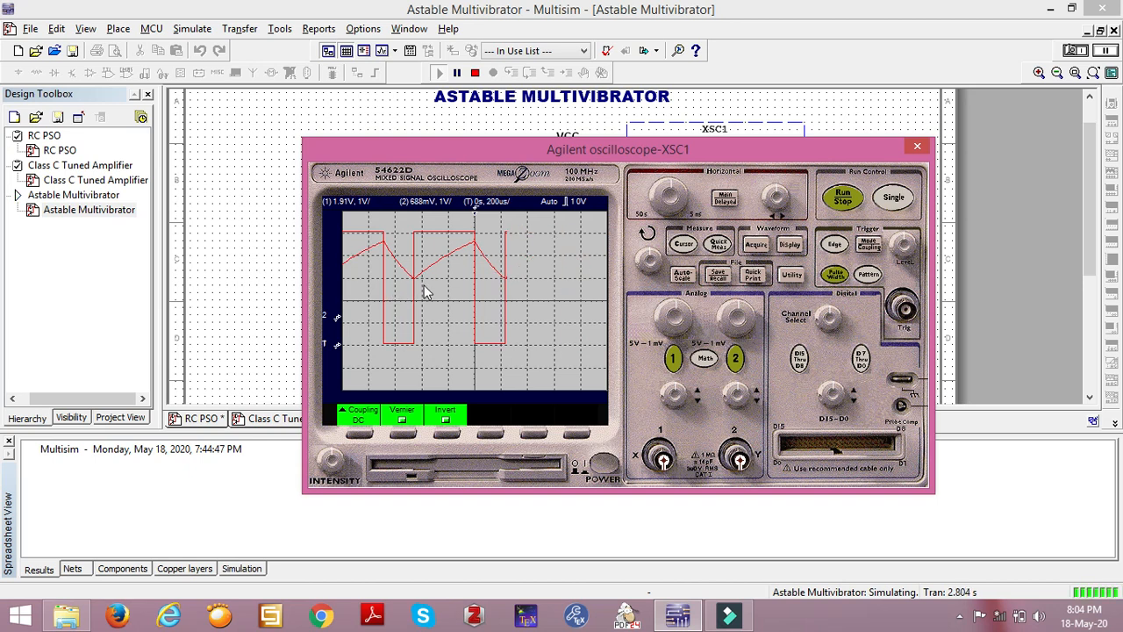
click(718, 244)
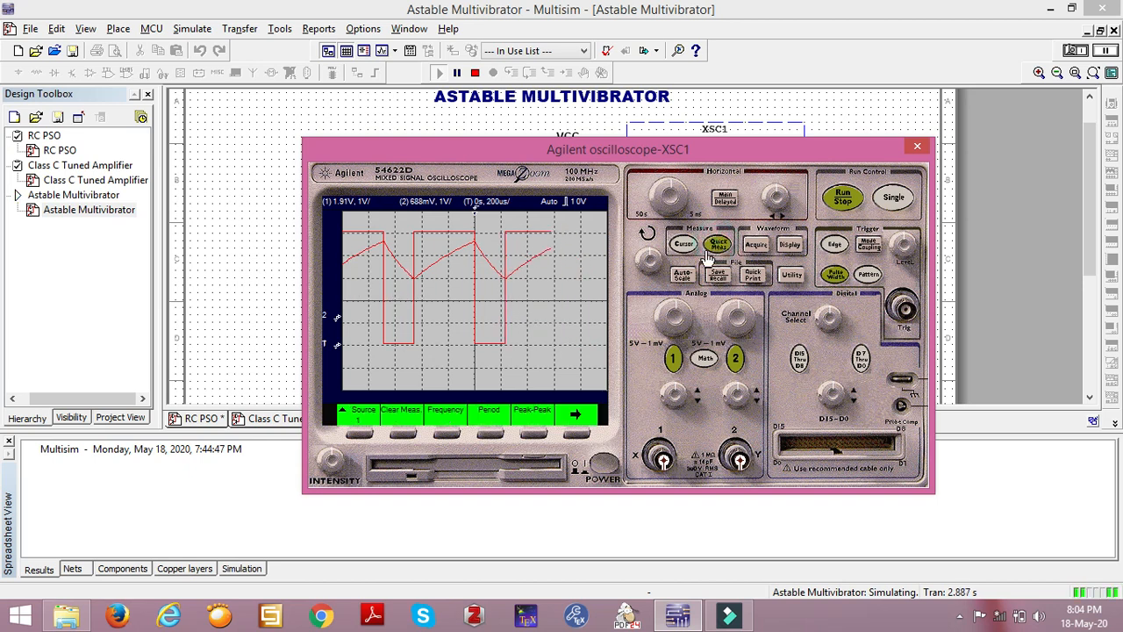
click(447, 434)
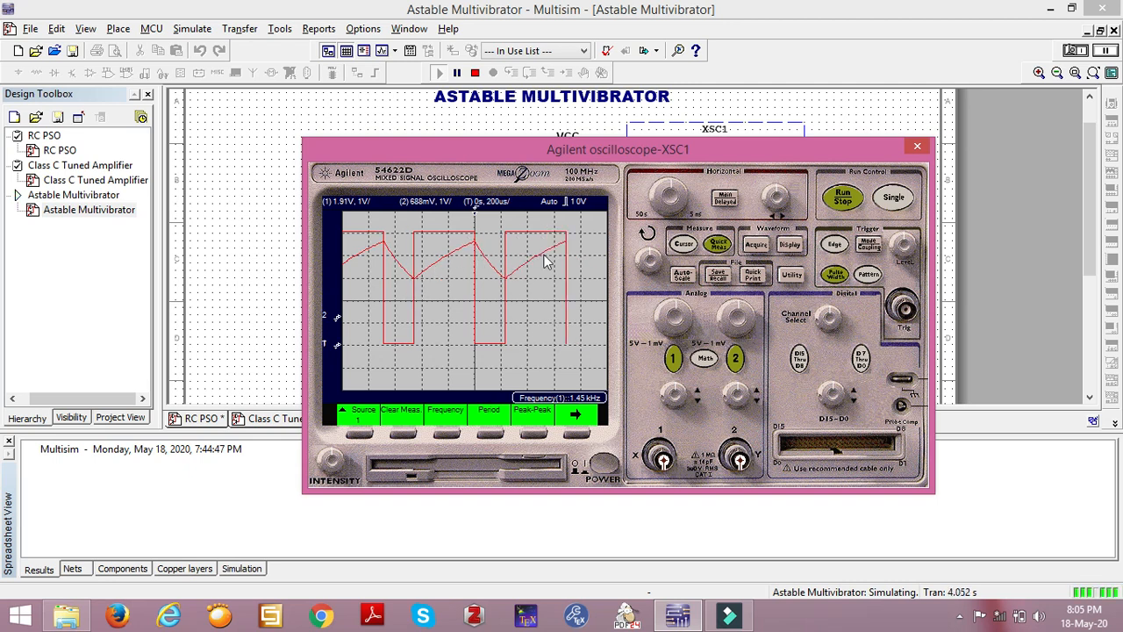
click(918, 151)
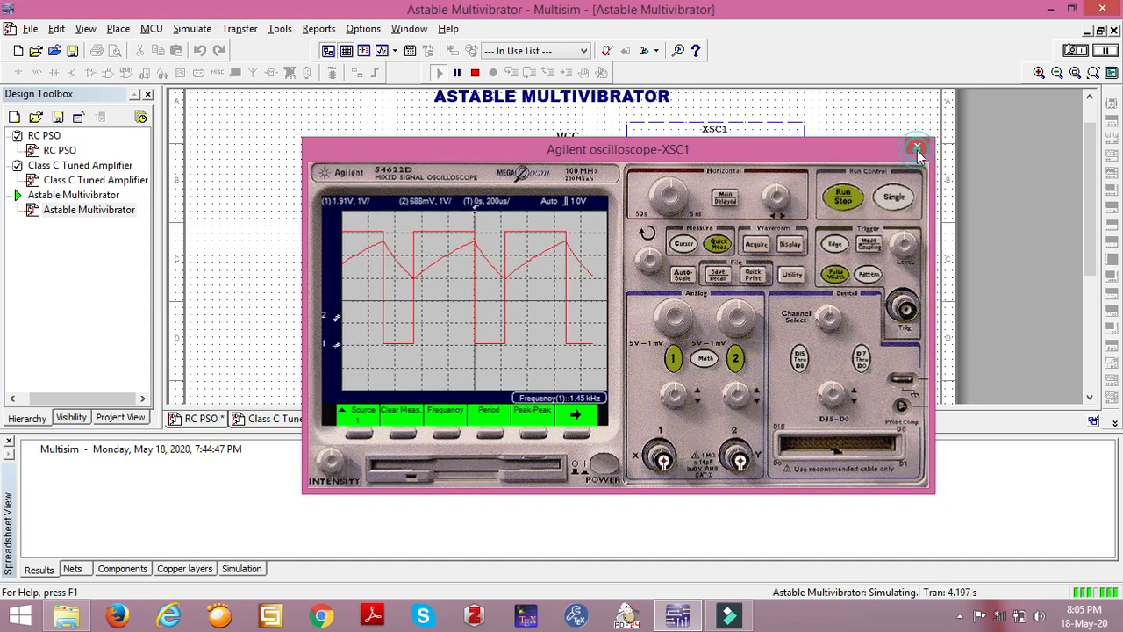
click(474, 73)
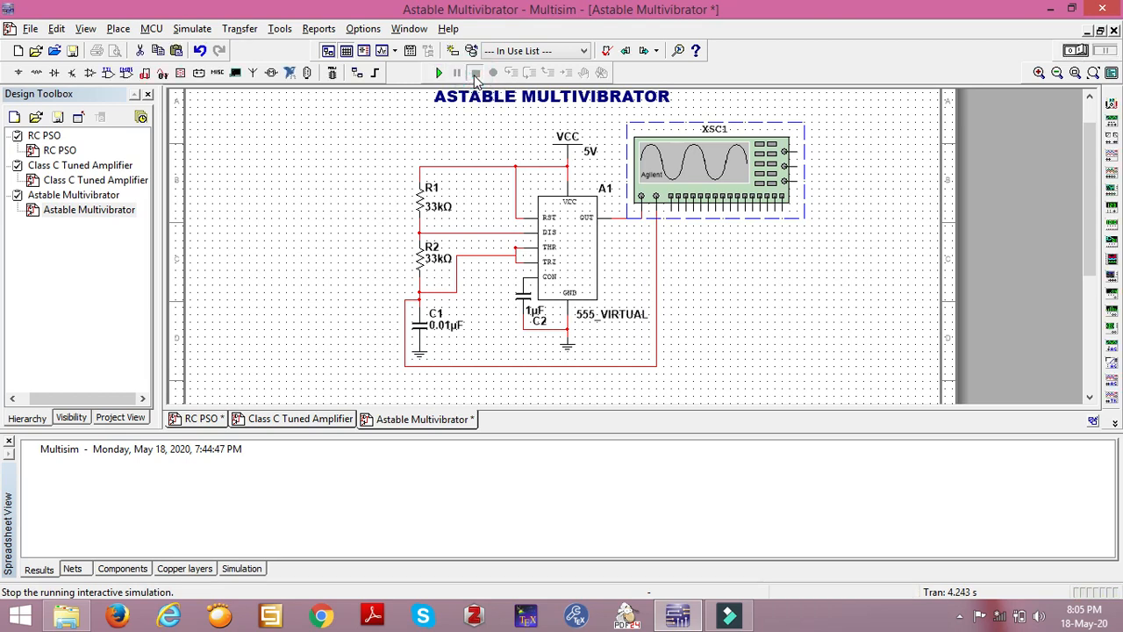
- Open the Monostable Multivibrator design from the Multisim Experiments_AC Lab folder and bring its whole circuit into view
click(35, 50)
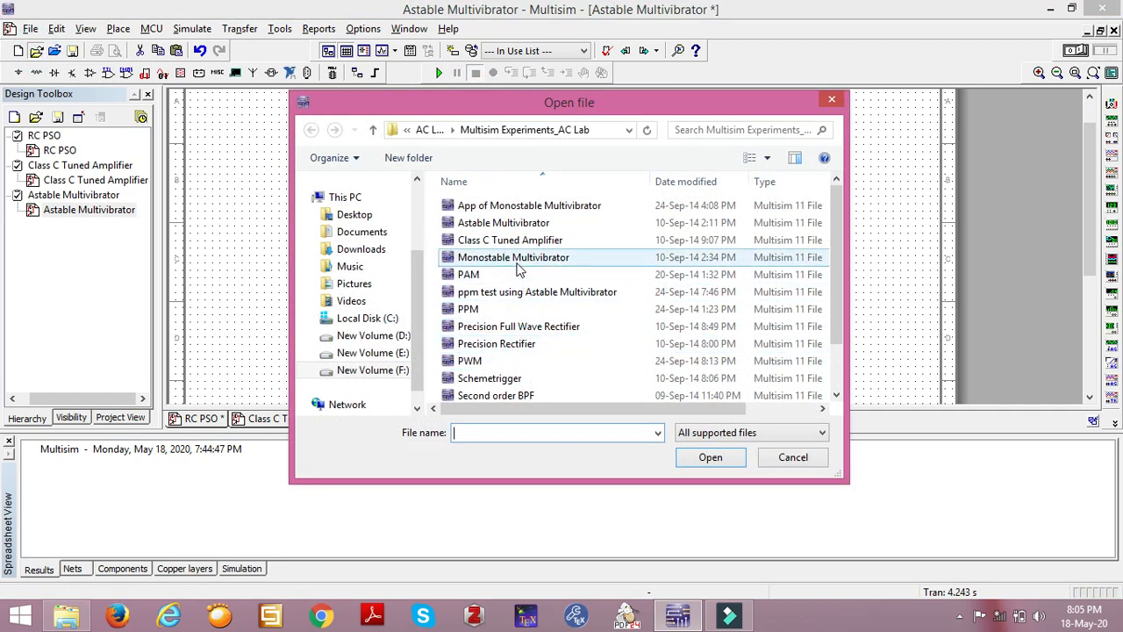
double_click(518, 266)
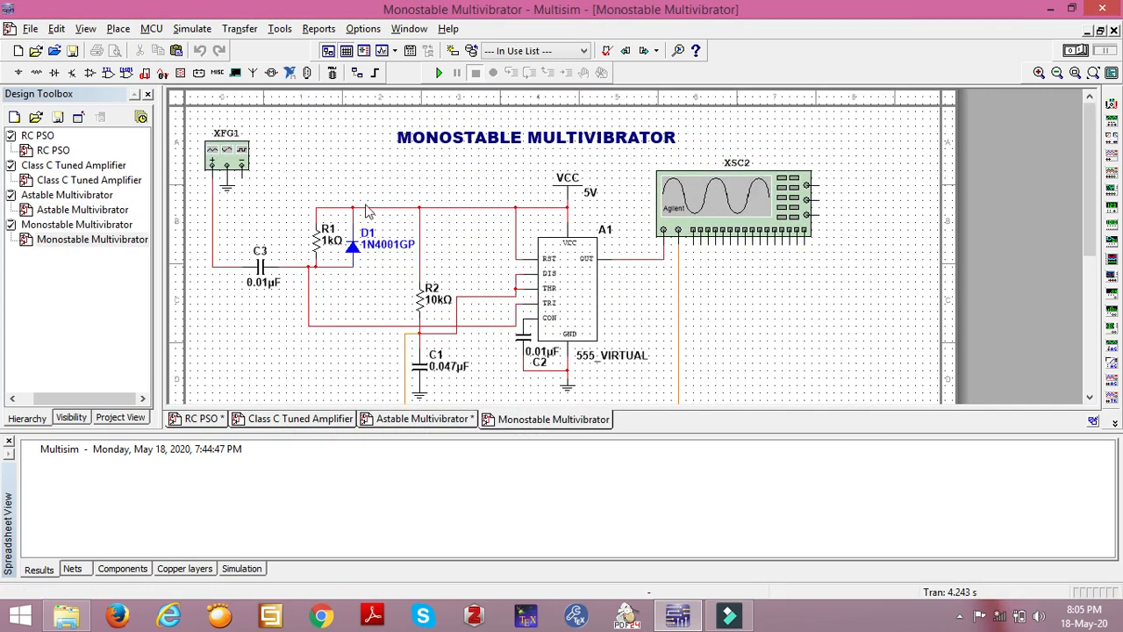
mouse_move(1087, 143)
mouse_down()
mouse_move(1092, 159)
mouse_move(1089, 130)
mouse_up()
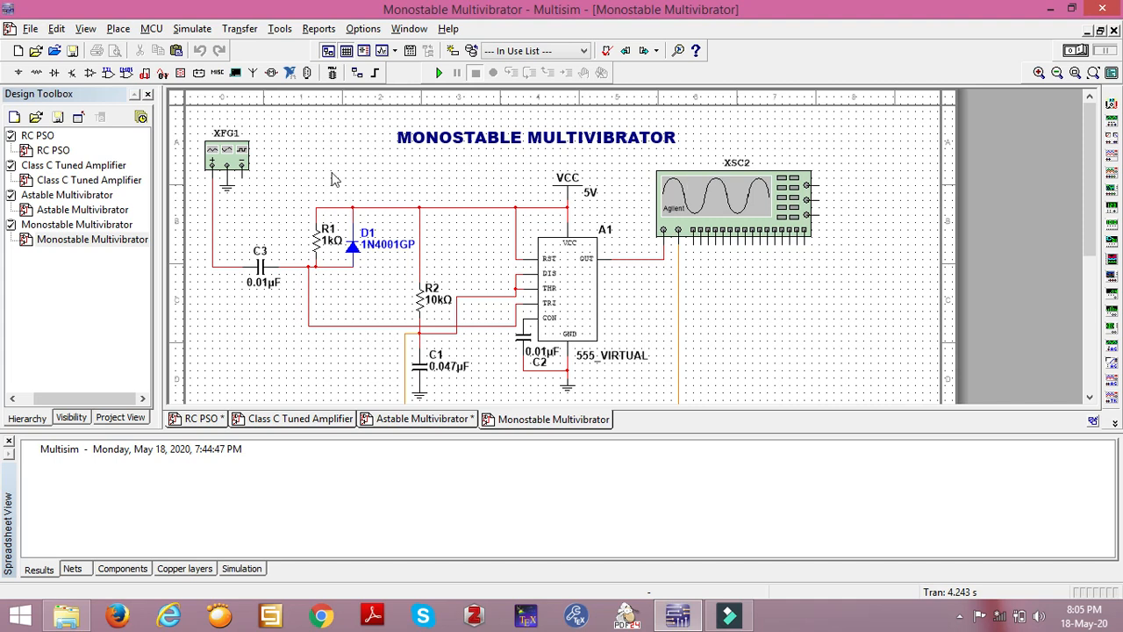
click(1091, 137)
mouse_move(1091, 137)
mouse_down()
mouse_move(1092, 173)
mouse_move(1093, 145)
mouse_up()
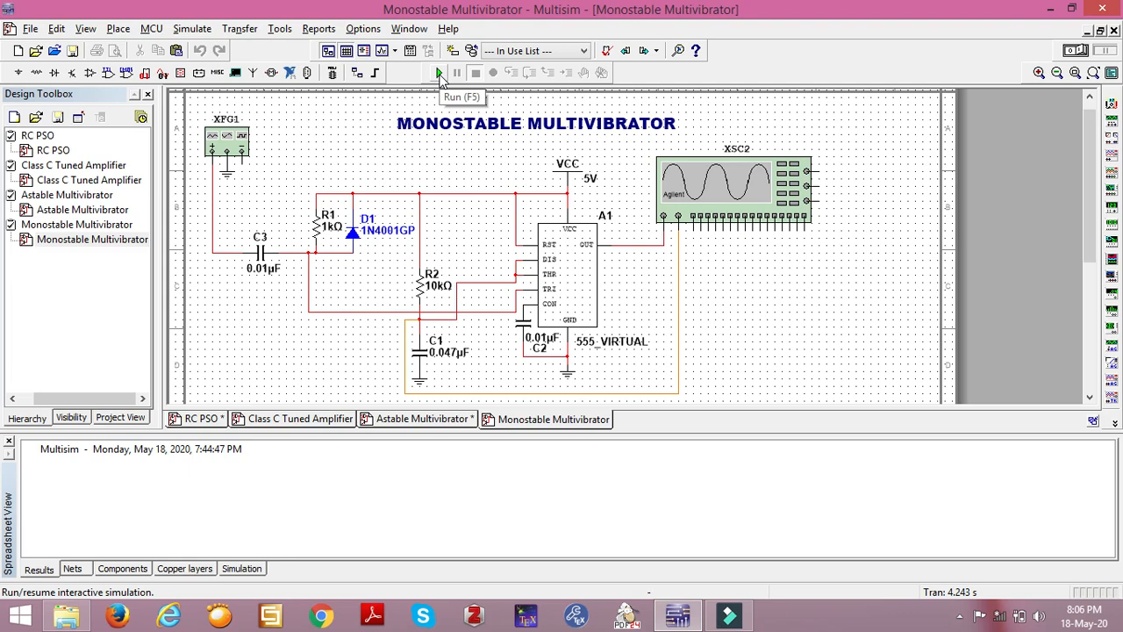
- Run the monostable multivibrator simulation and start acquisition on the Agilent oscilloscope XSC2 to display the waveforms
click(440, 74)
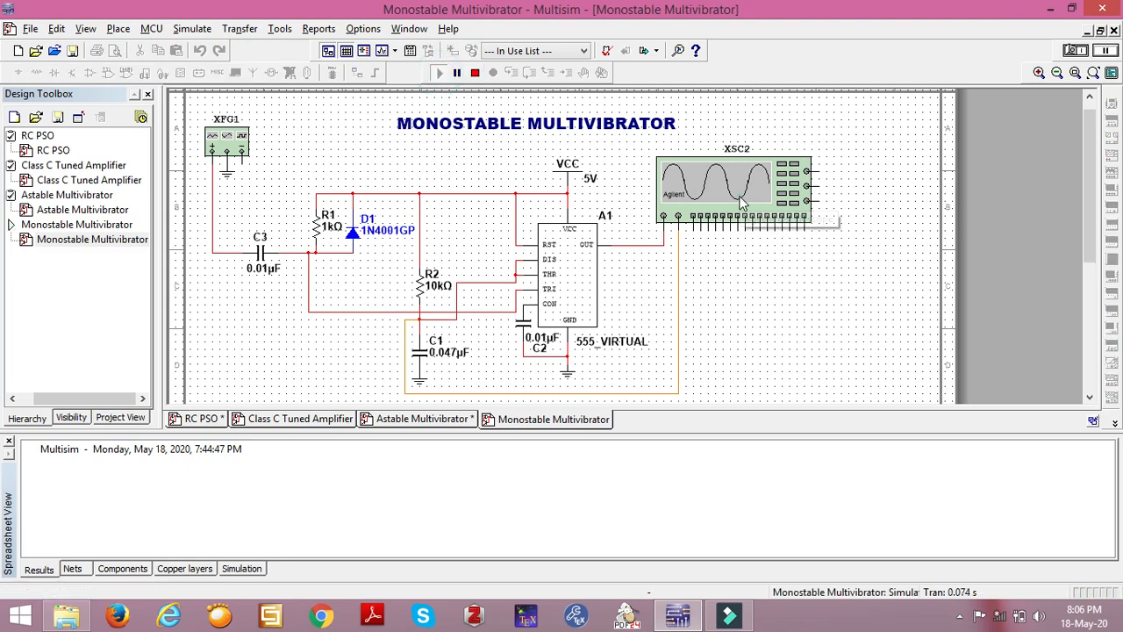
double_click(740, 198)
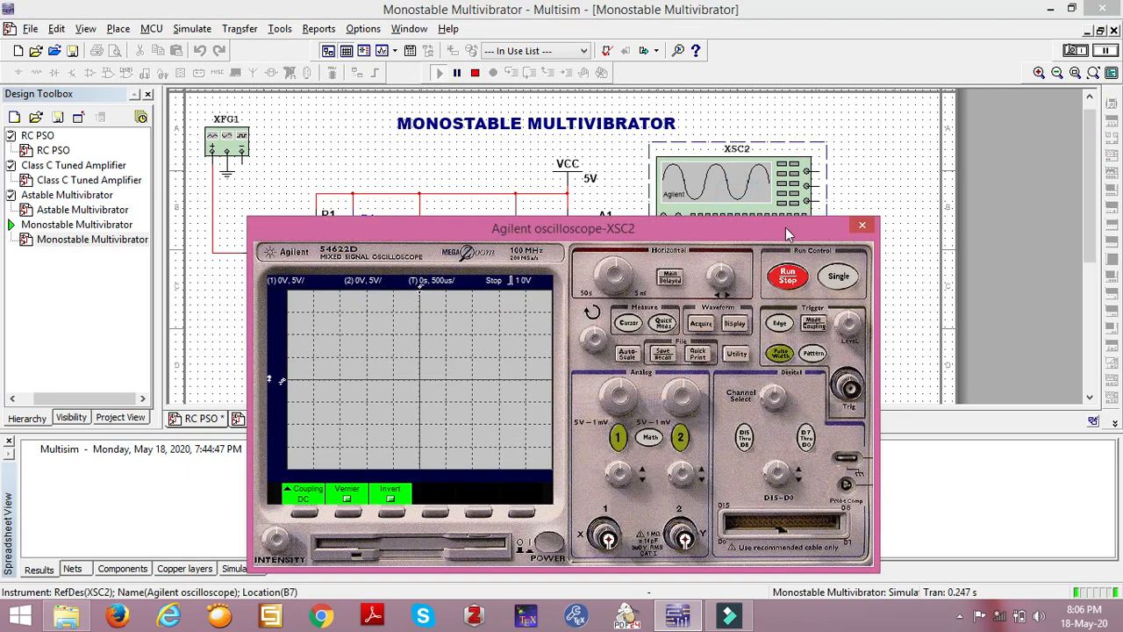
drag(785, 227, 810, 136)
click(814, 185)
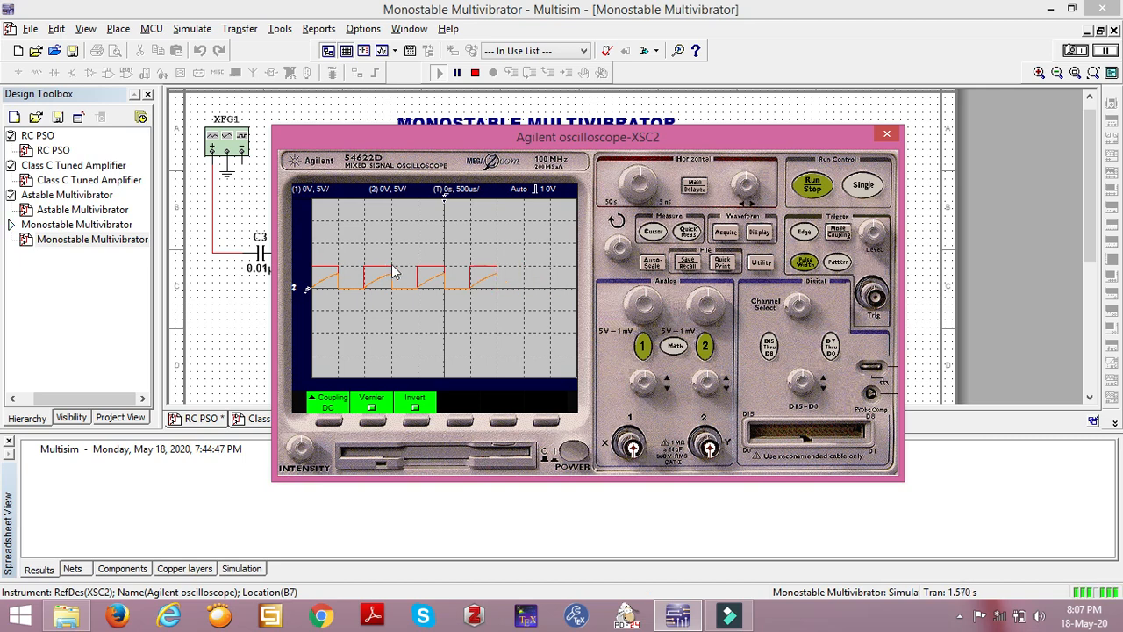
- Quick-measure the period and frequency of channel 1 on the monostable circuit's oscilloscope
drag(584, 135, 1050, 139)
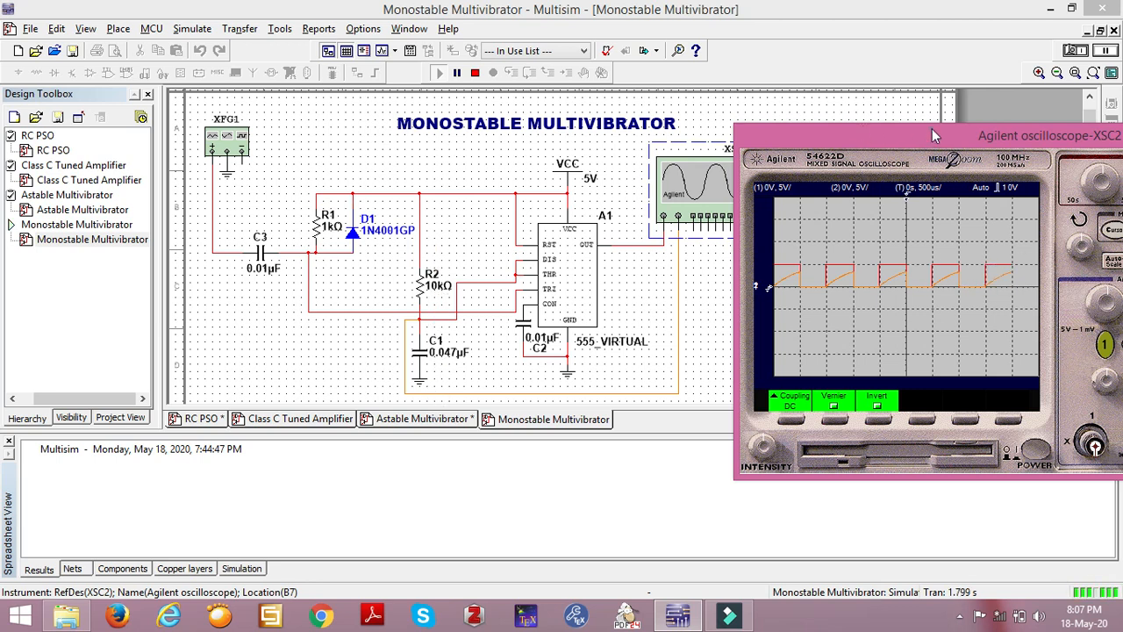
drag(934, 135, 536, 128)
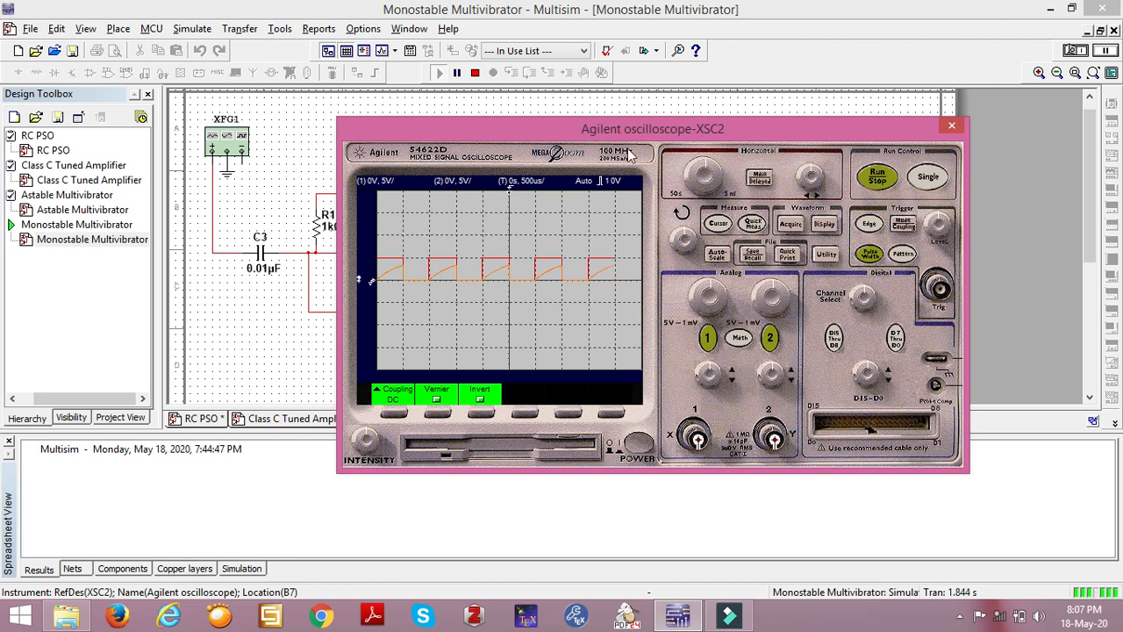
click(753, 225)
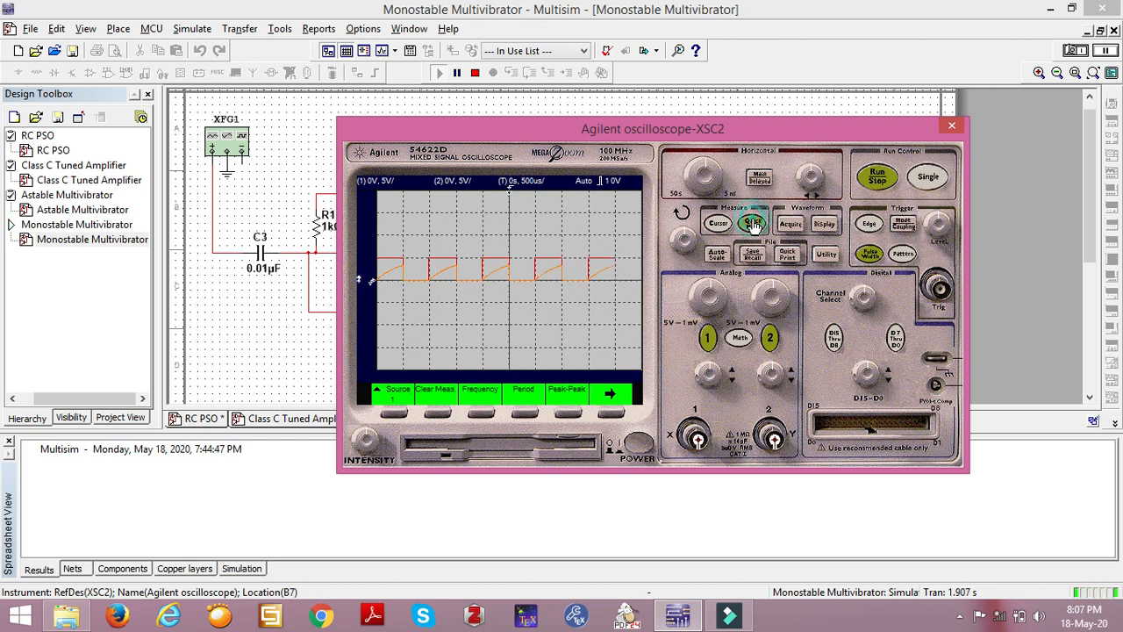
click(524, 414)
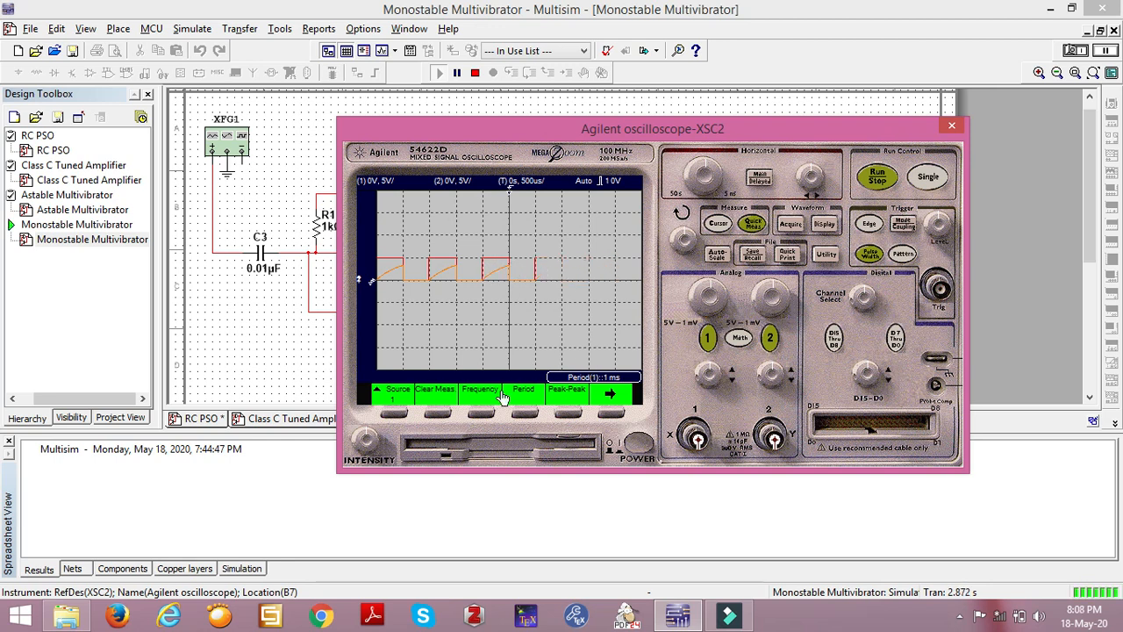
click(481, 414)
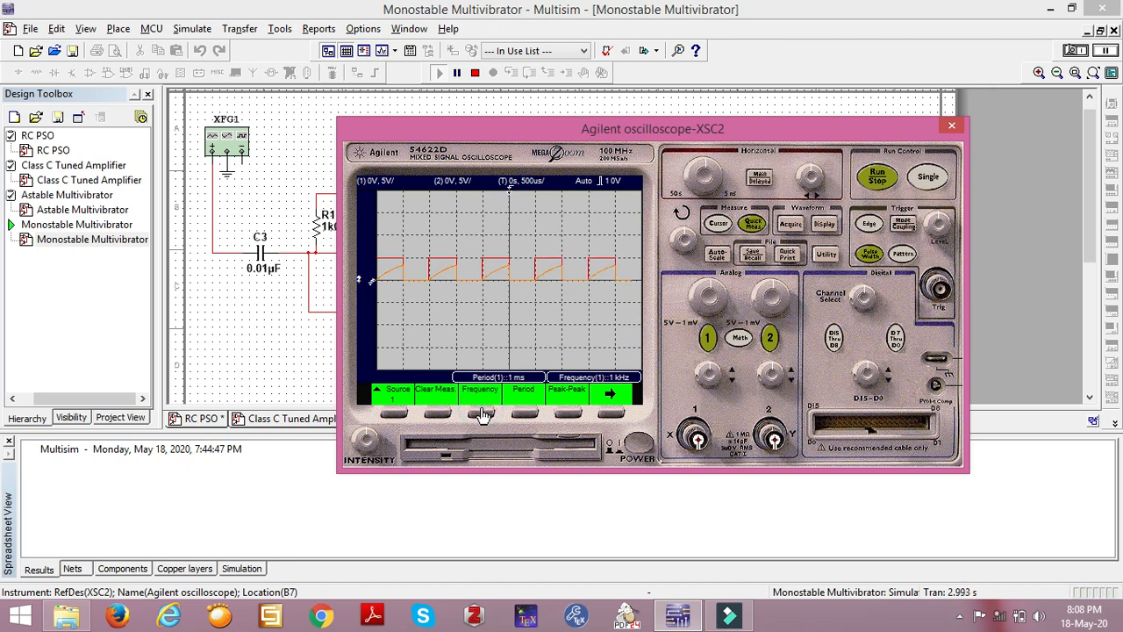
- Close the oscilloscope's front panel, review the monostable circuit and stop its simulation
click(955, 129)
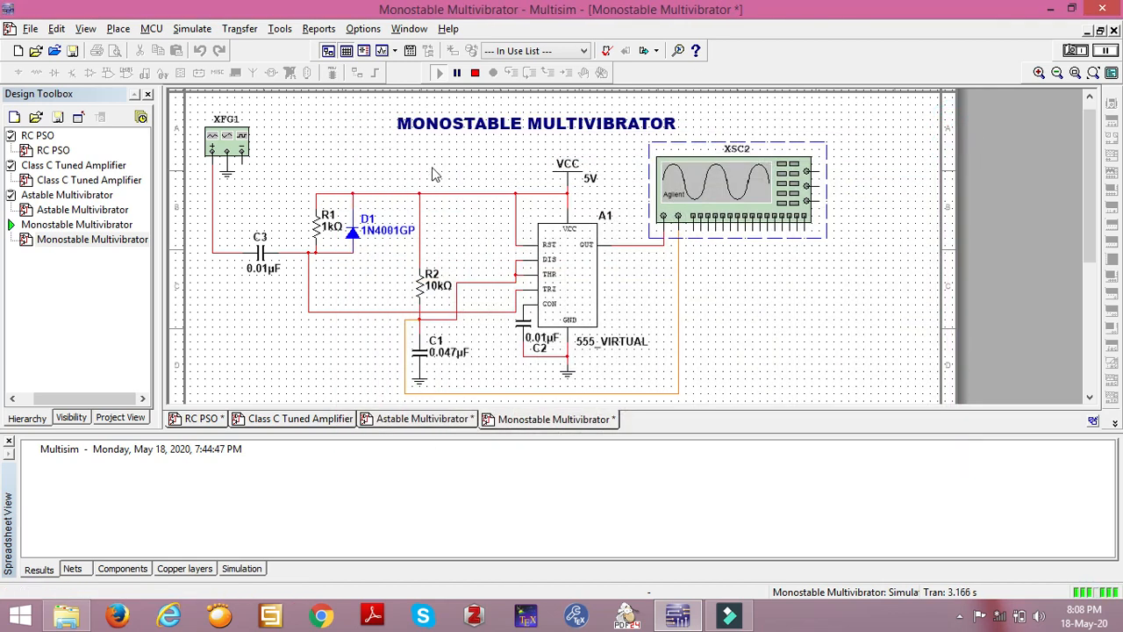
drag(1104, 175, 1094, 225)
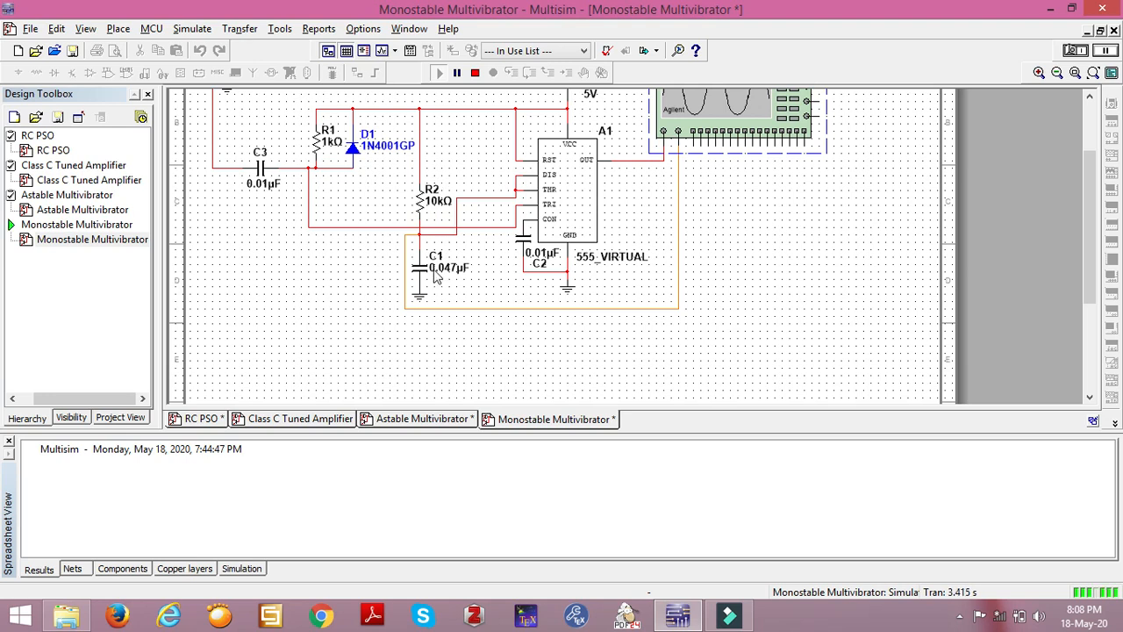
drag(1088, 286, 1113, 218)
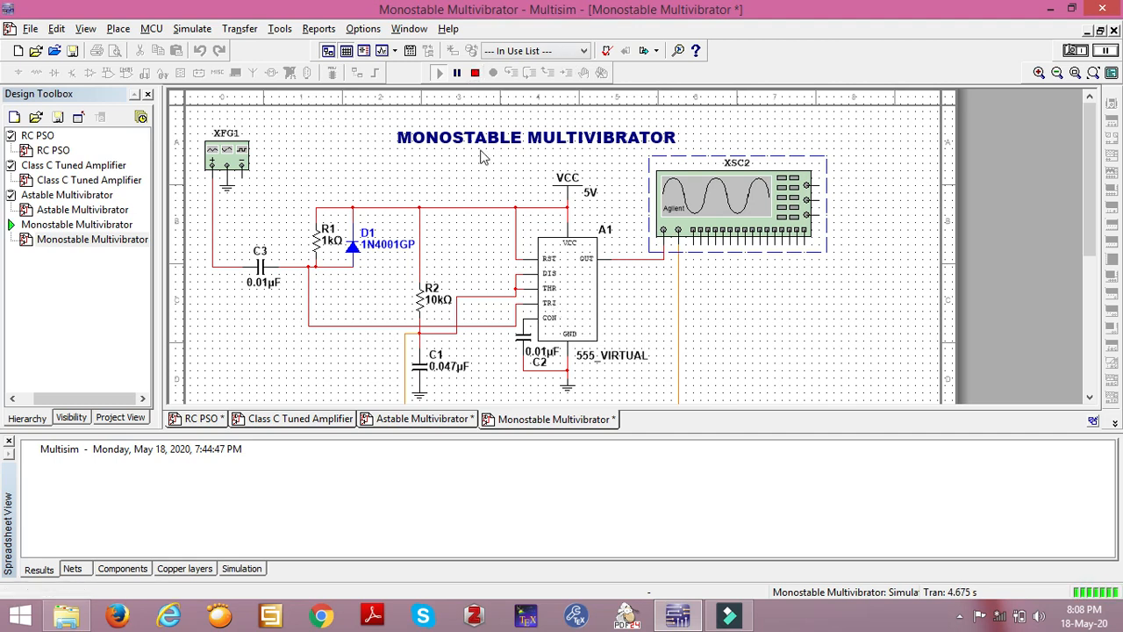
click(475, 74)
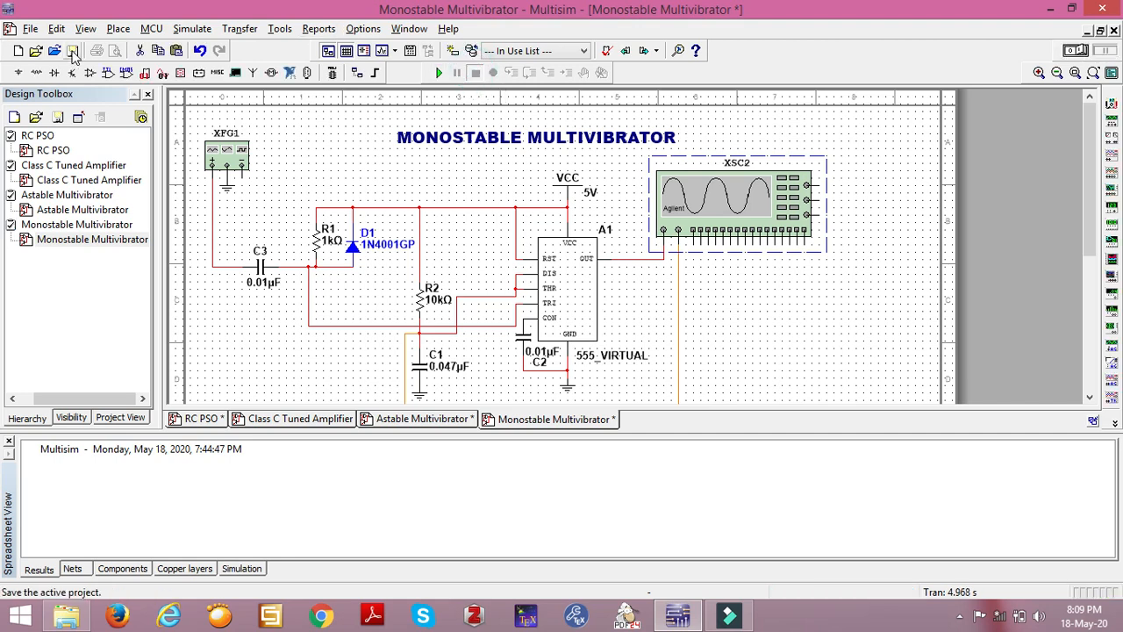
- Open the Precision Full Wave Rectifier design from the Multisim Experiments_AC Lab folder and bring its circuit into view
click(55, 51)
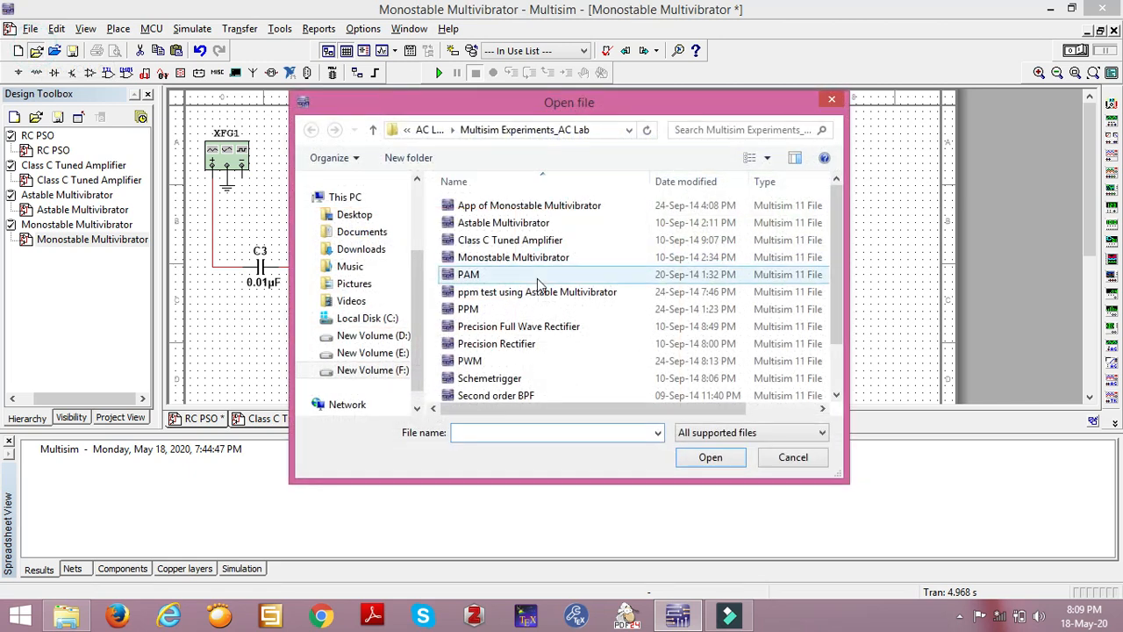
click(548, 329)
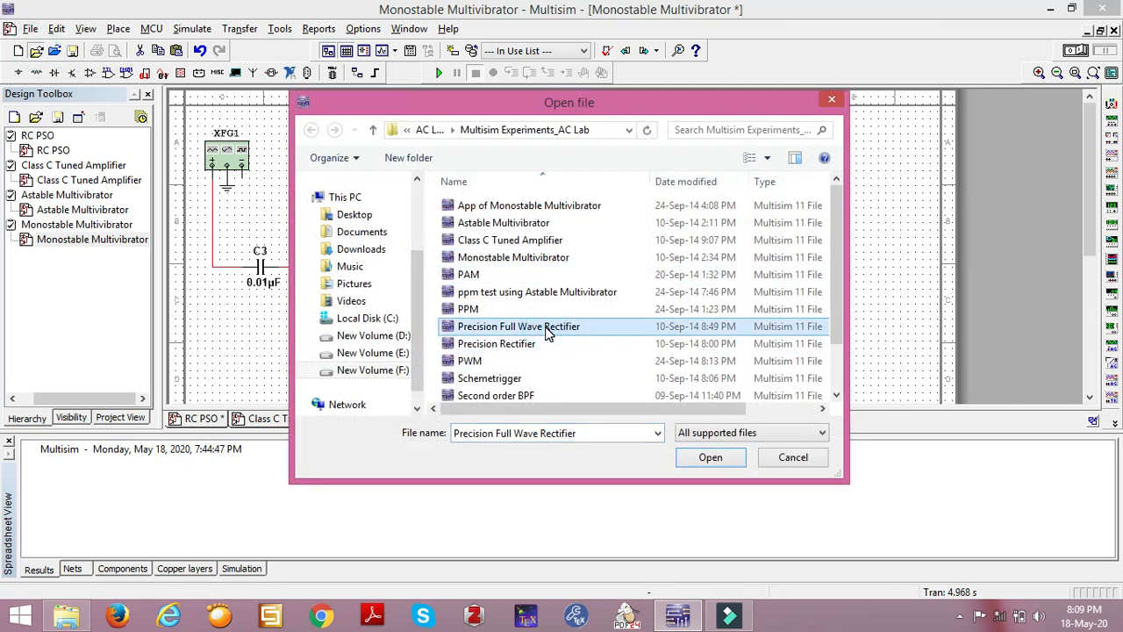
click(710, 457)
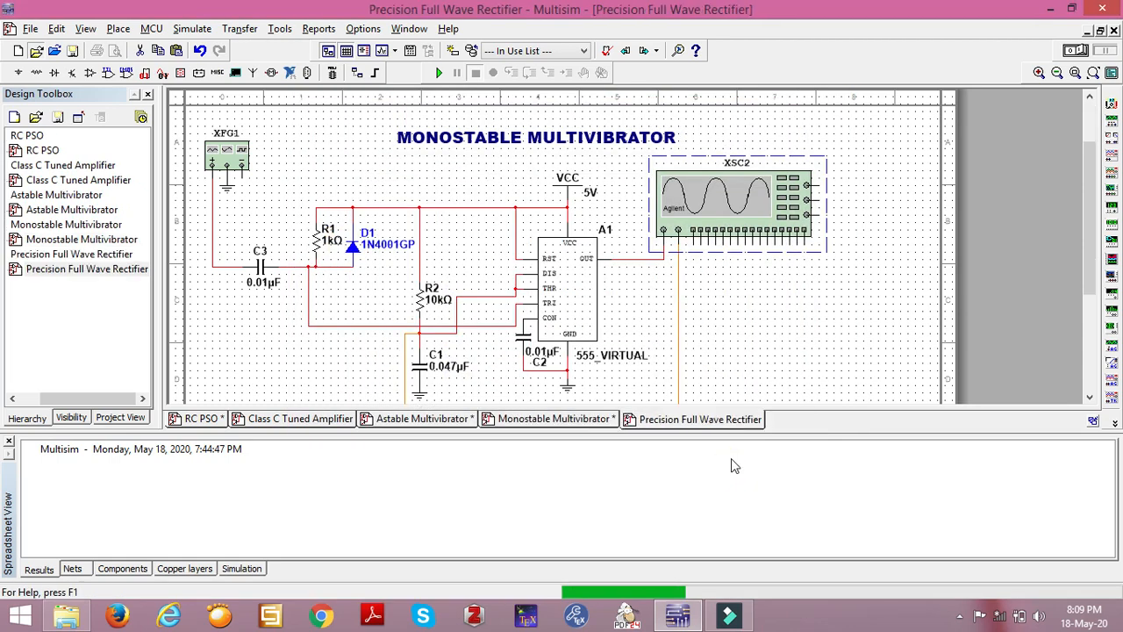
mouse_move(1088, 271)
mouse_down()
mouse_move(1091, 251)
mouse_move(1097, 266)
mouse_up()
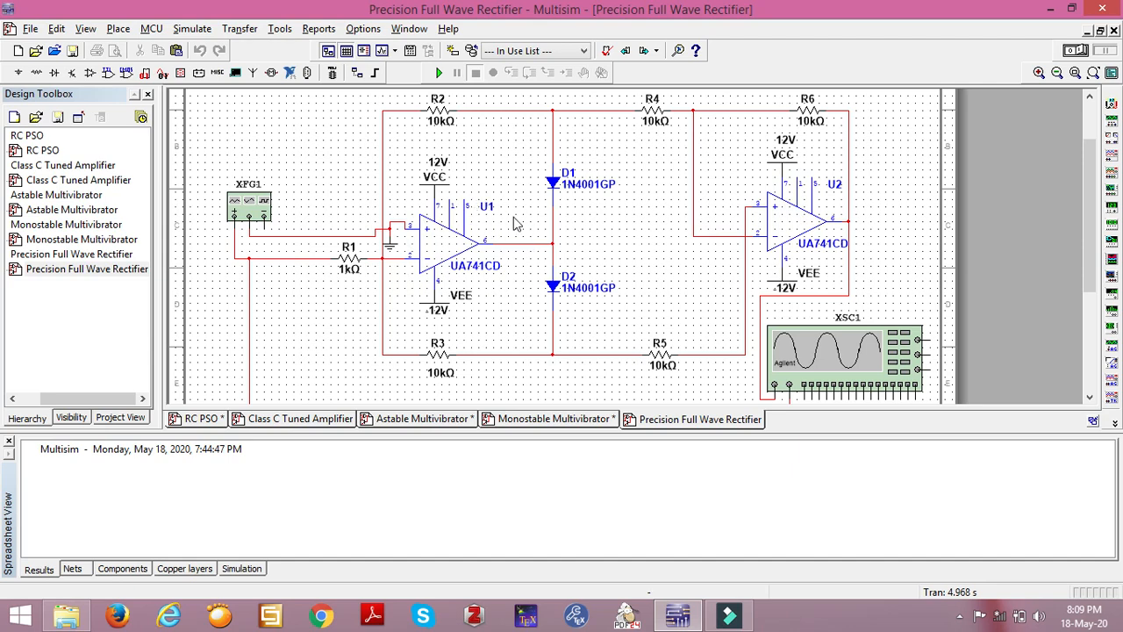
- Open the front panel of the Agilent oscilloscope XSC1 and set its acquisition to run
double_click(855, 366)
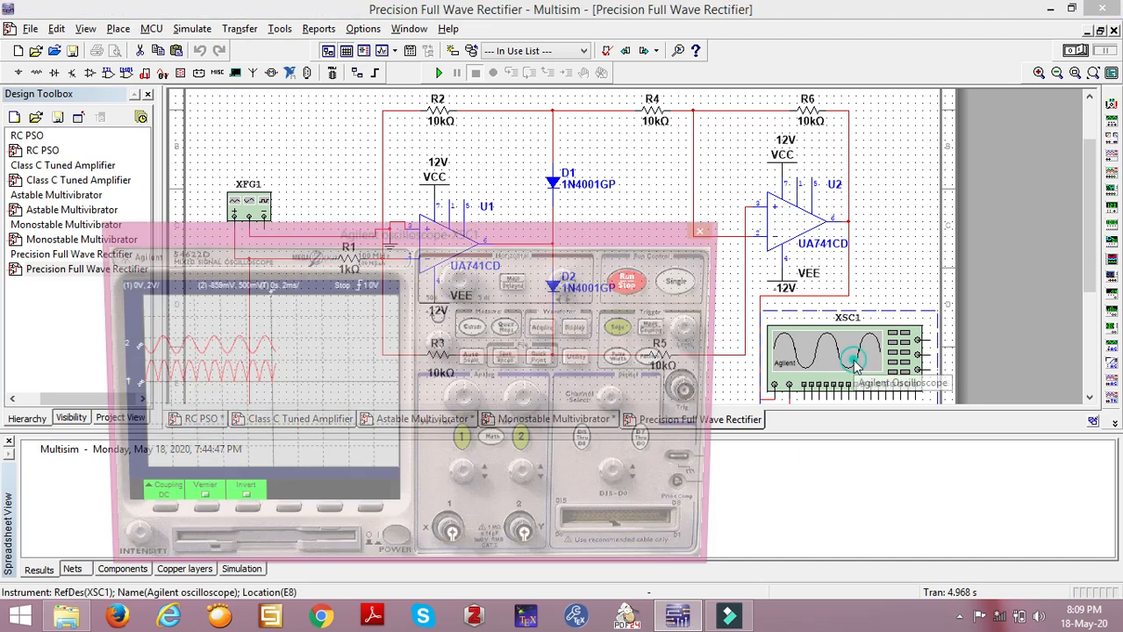
drag(625, 237, 768, 112)
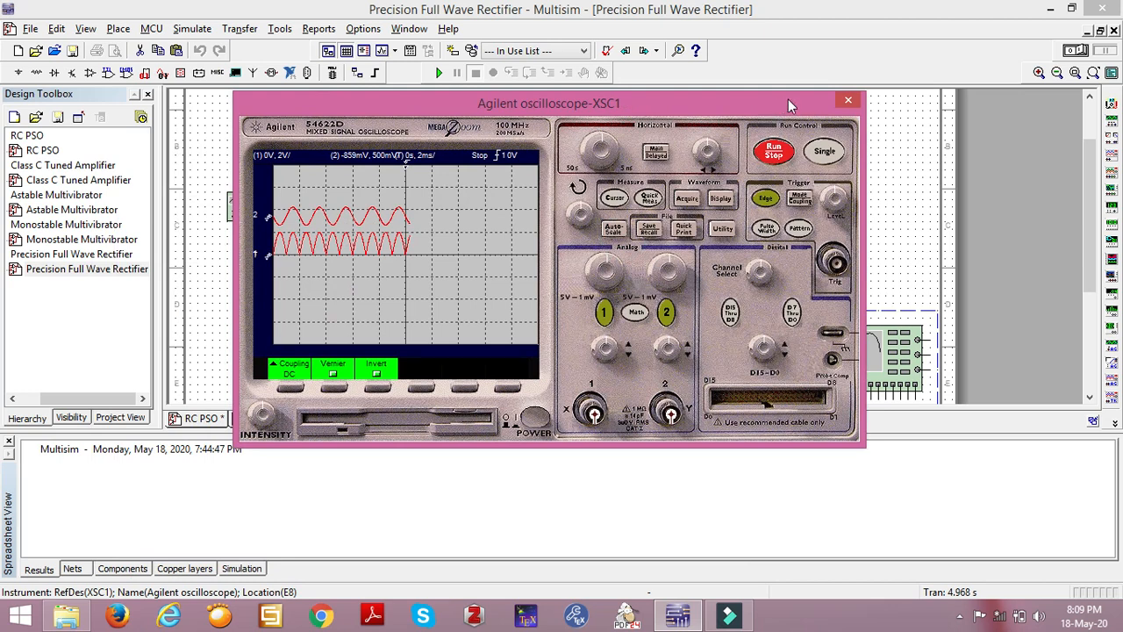
click(773, 154)
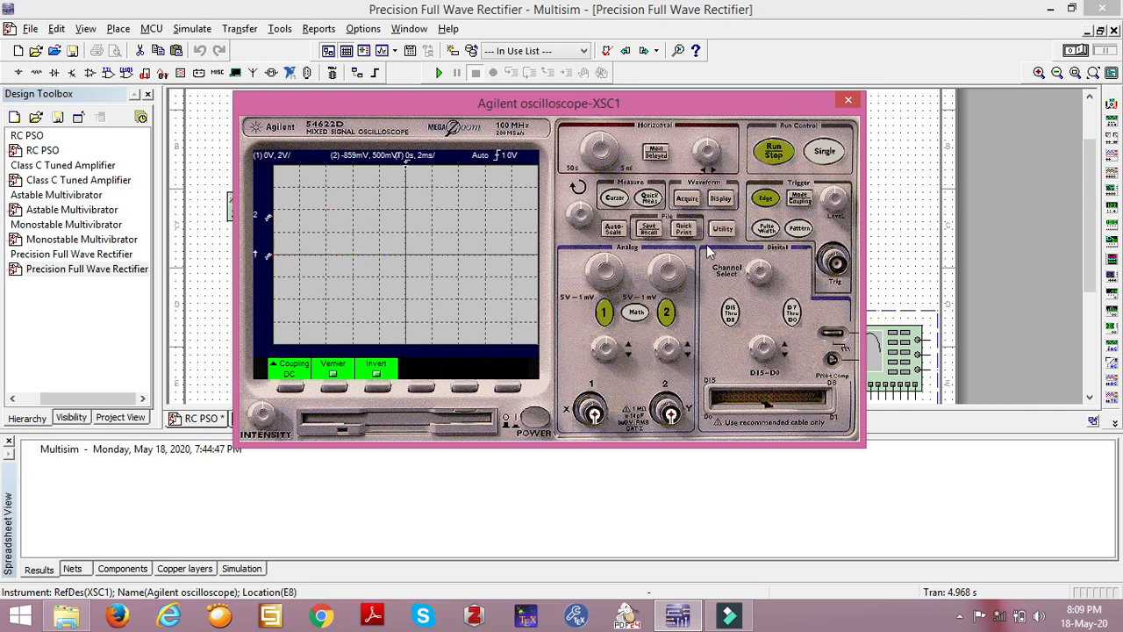
click(770, 155)
click(771, 157)
drag(747, 109, 689, 481)
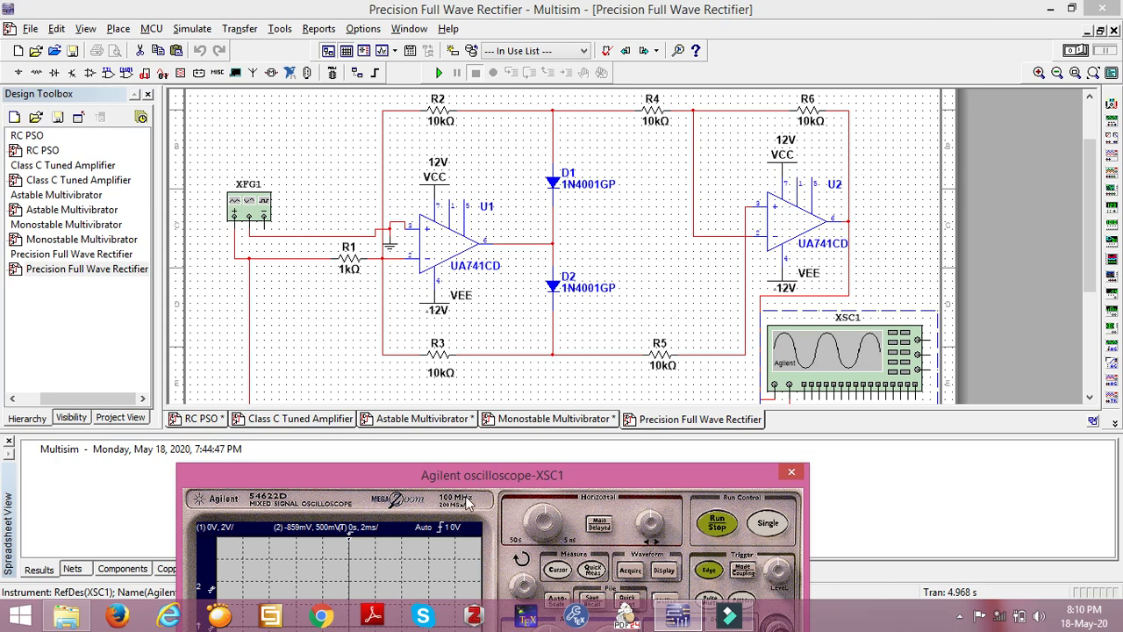
drag(502, 488, 652, 226)
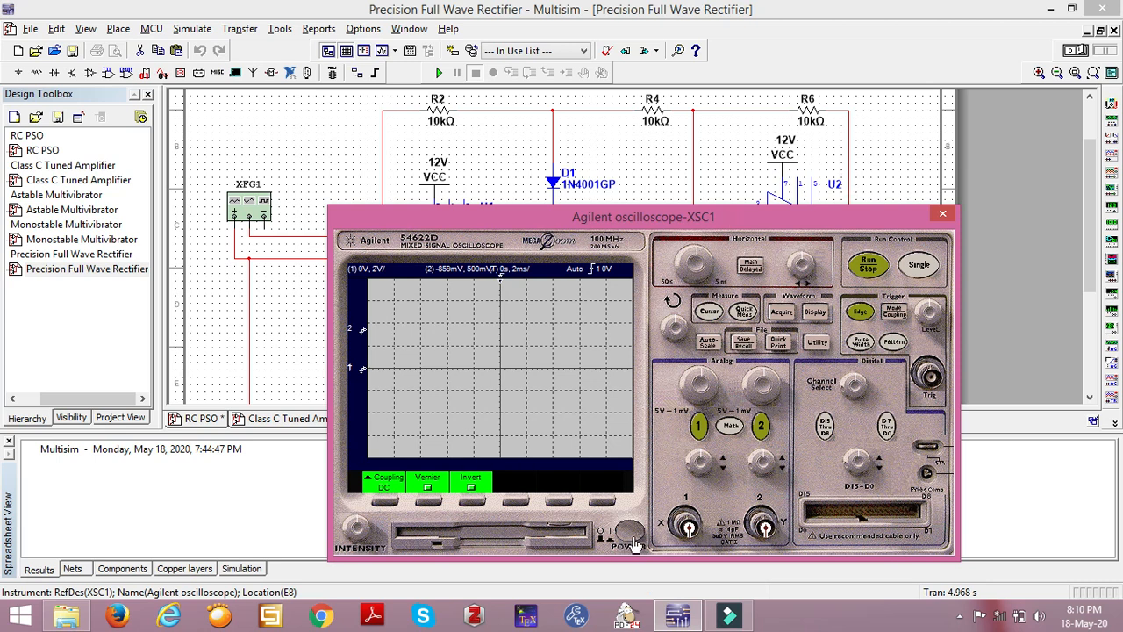
click(867, 265)
click(867, 265)
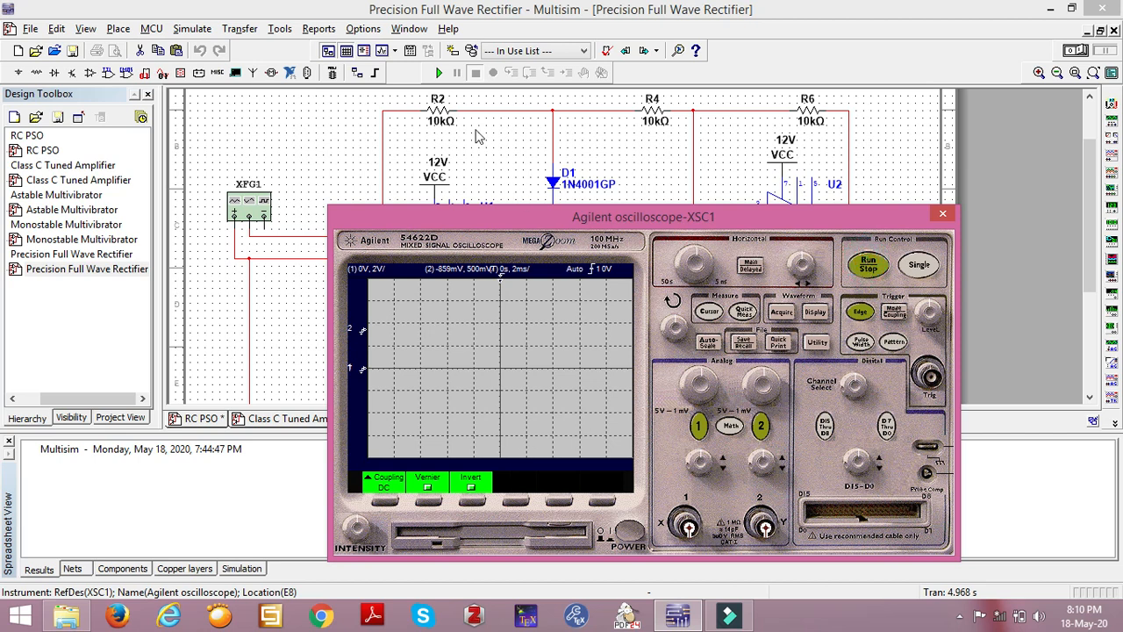
- Run the precision full wave rectifier simulation and freeze the input and output waveforms on the oscilloscope
click(439, 73)
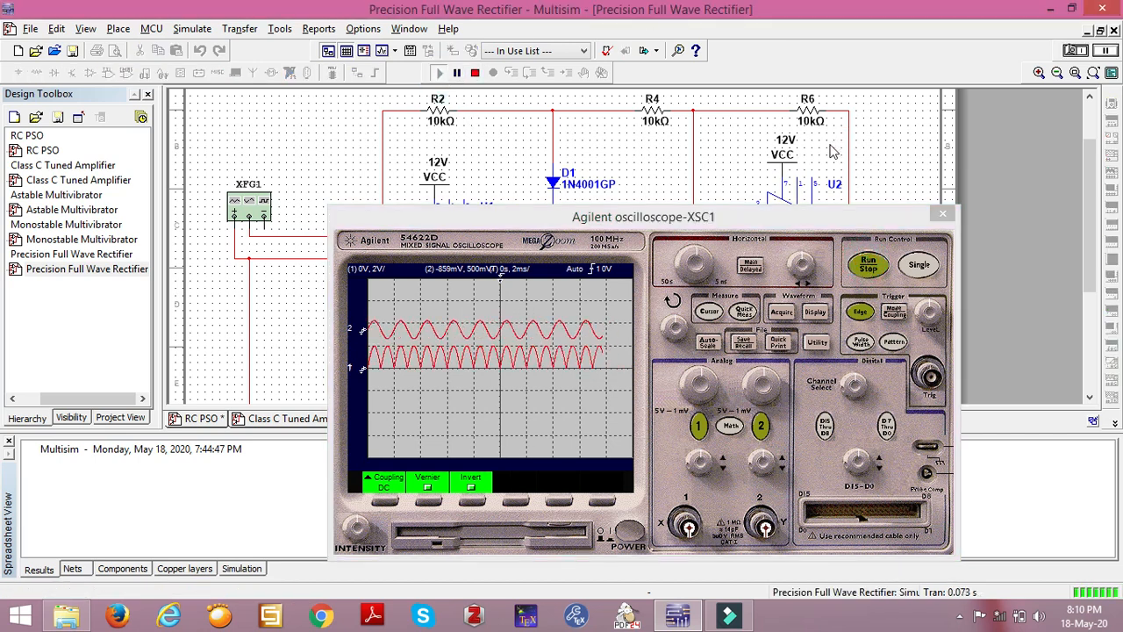
drag(856, 221, 891, 128)
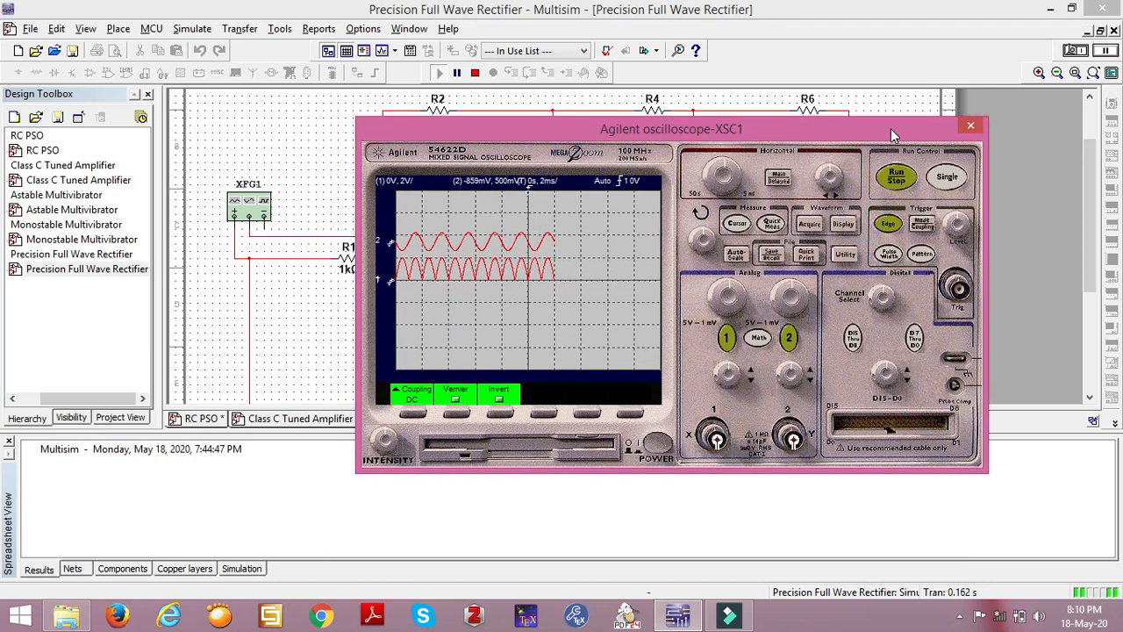
click(904, 183)
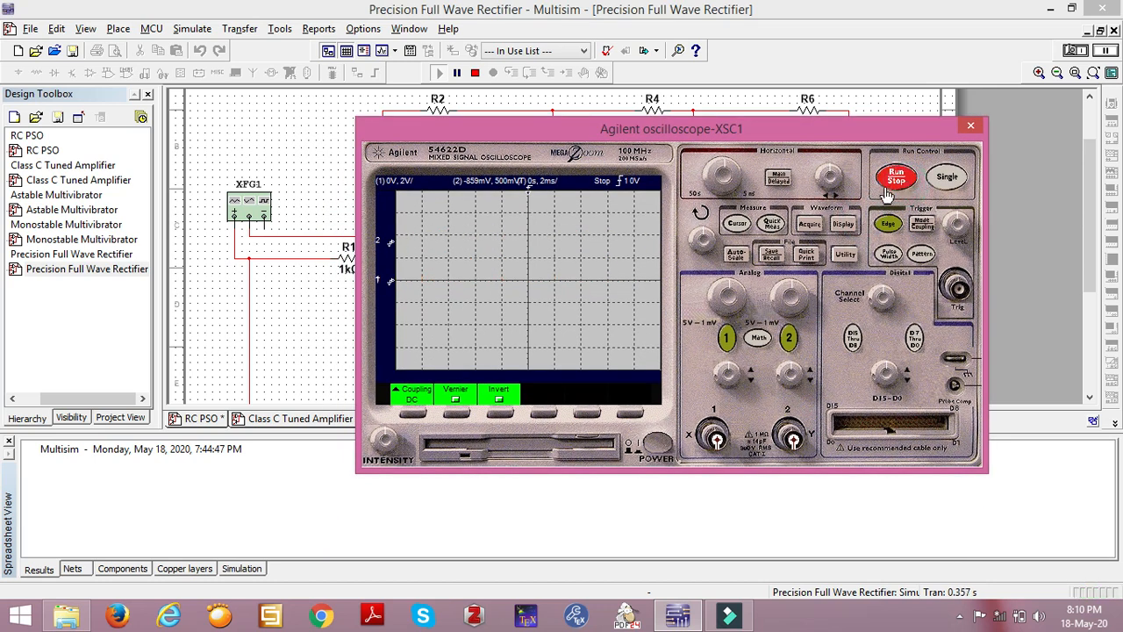
click(908, 179)
click(908, 179)
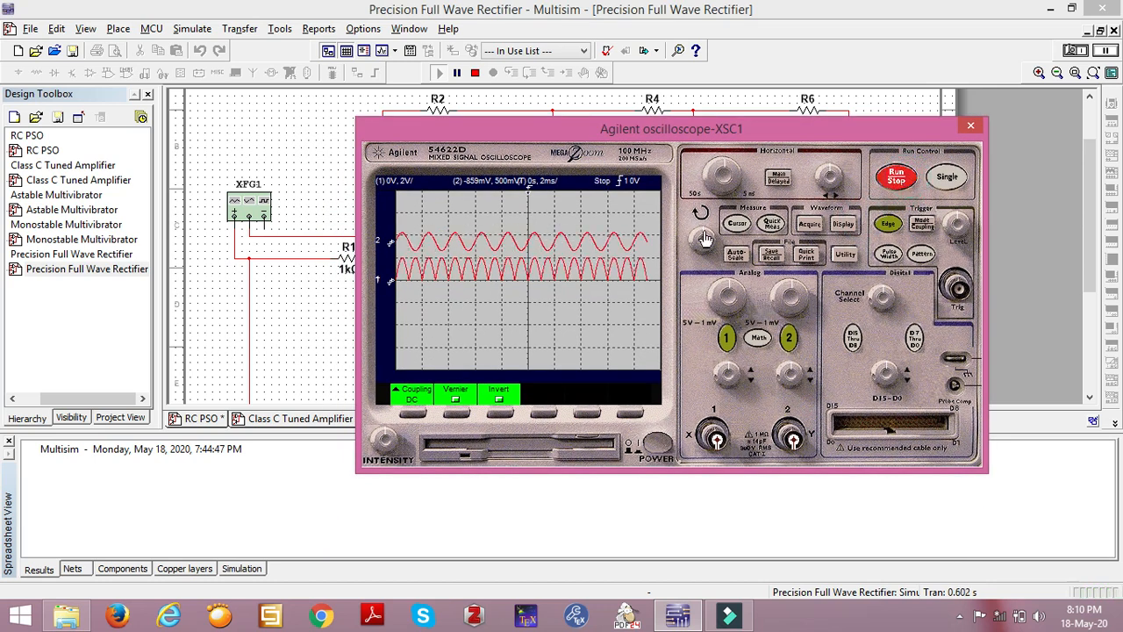
- Set the oscilloscope's timebase to 500 µs per division and move its front panel clear of the full wave rectifier circuit
drag(727, 166, 730, 168)
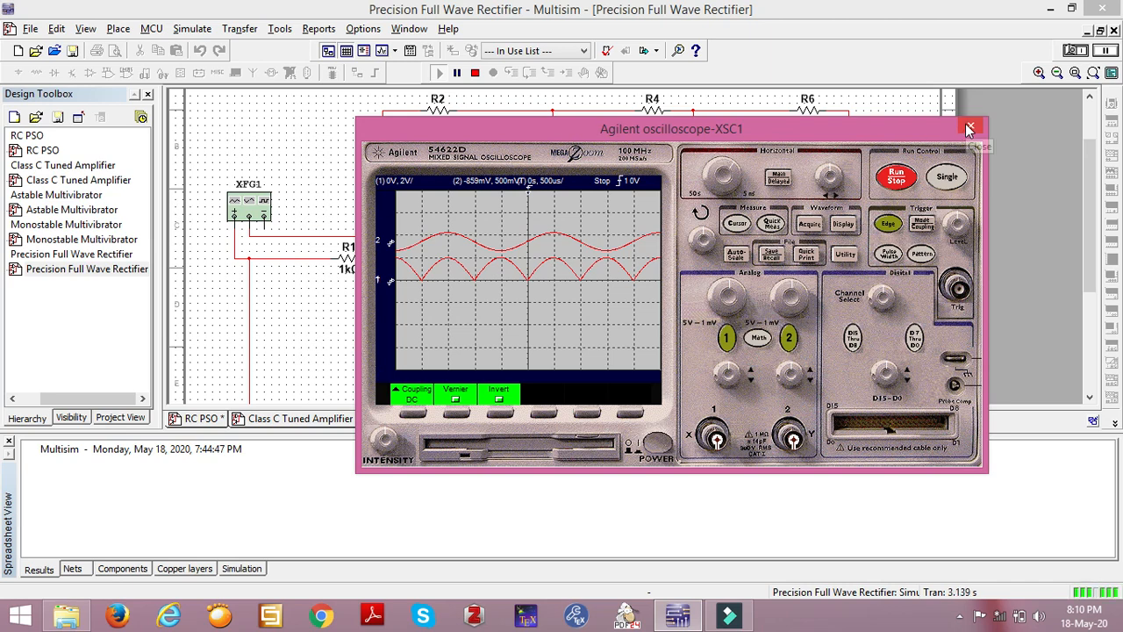
drag(737, 128, 676, 352)
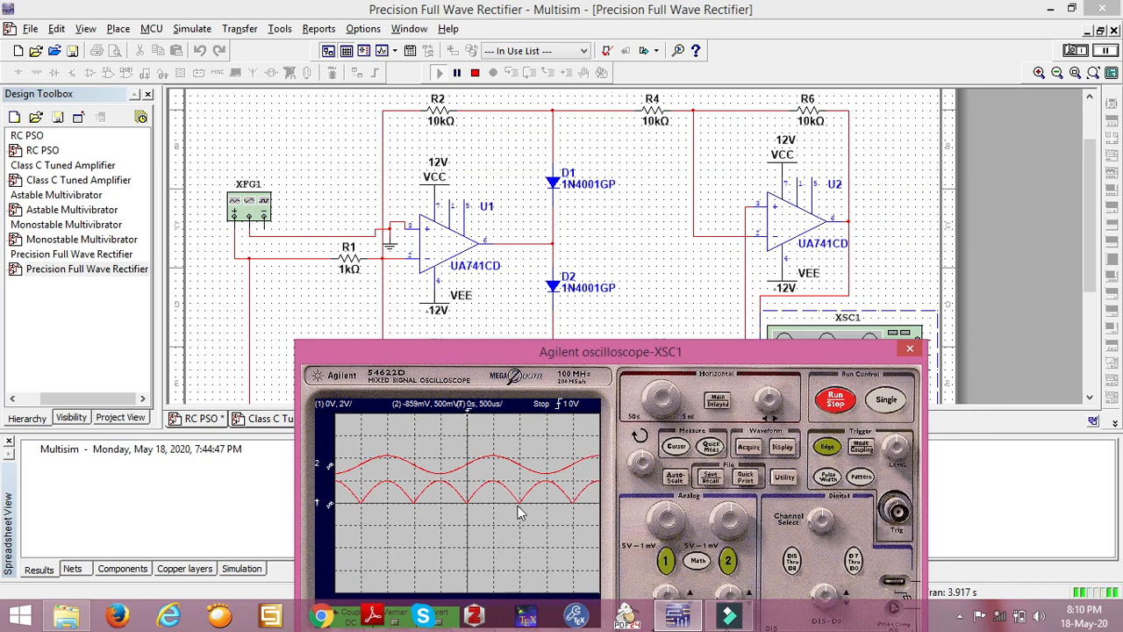
- Close the oscilloscope's front panel and stop the precision full wave rectifier simulation
click(909, 351)
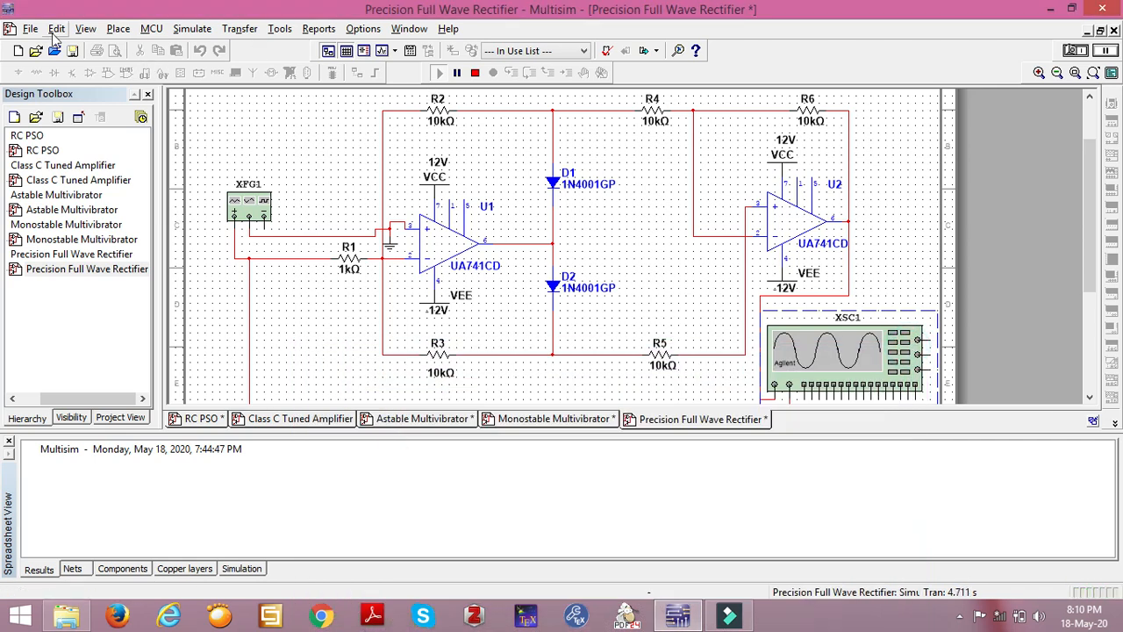
click(475, 73)
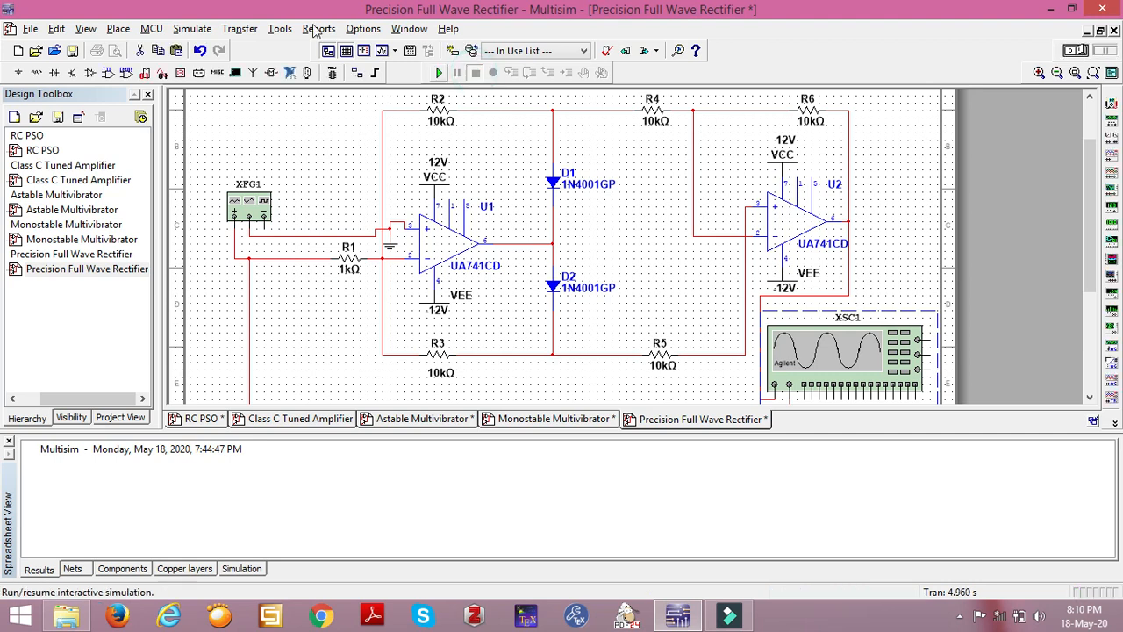
- Open the Precision Rectifier design from the Multisim Experiments_AC Lab folder and bring its half wave rectifier circuit into view
click(36, 50)
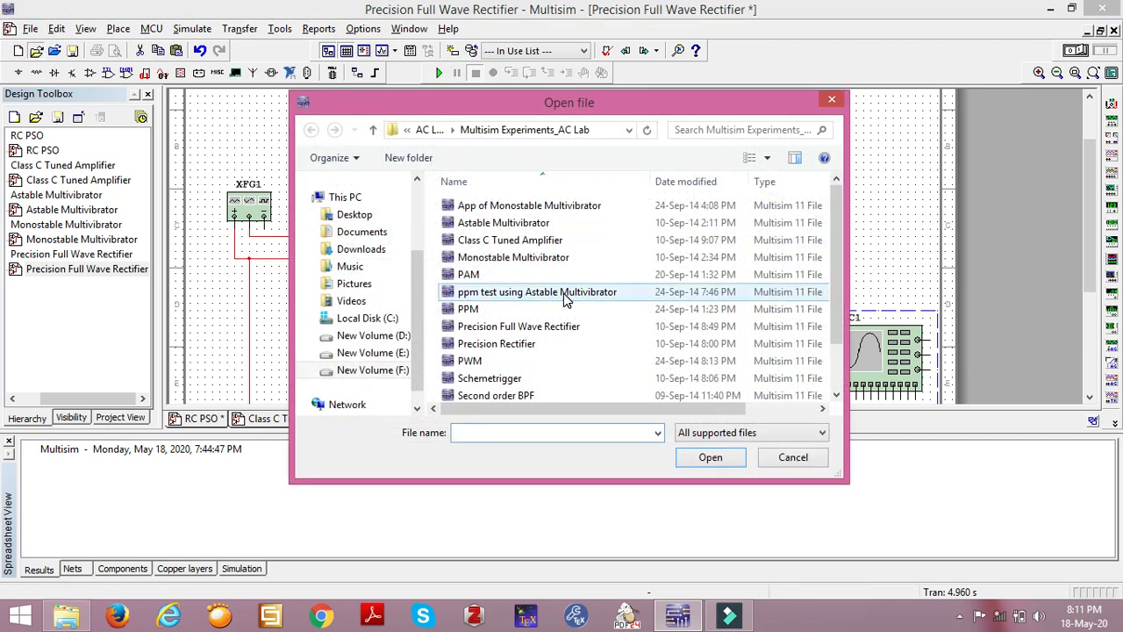
double_click(511, 344)
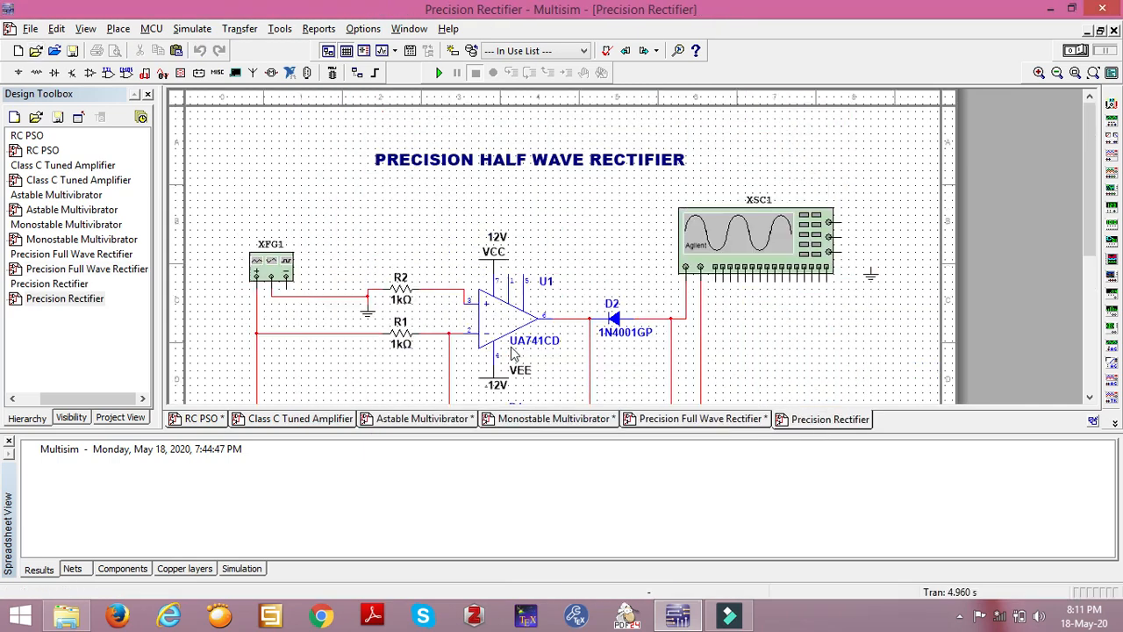
drag(1088, 131, 1090, 182)
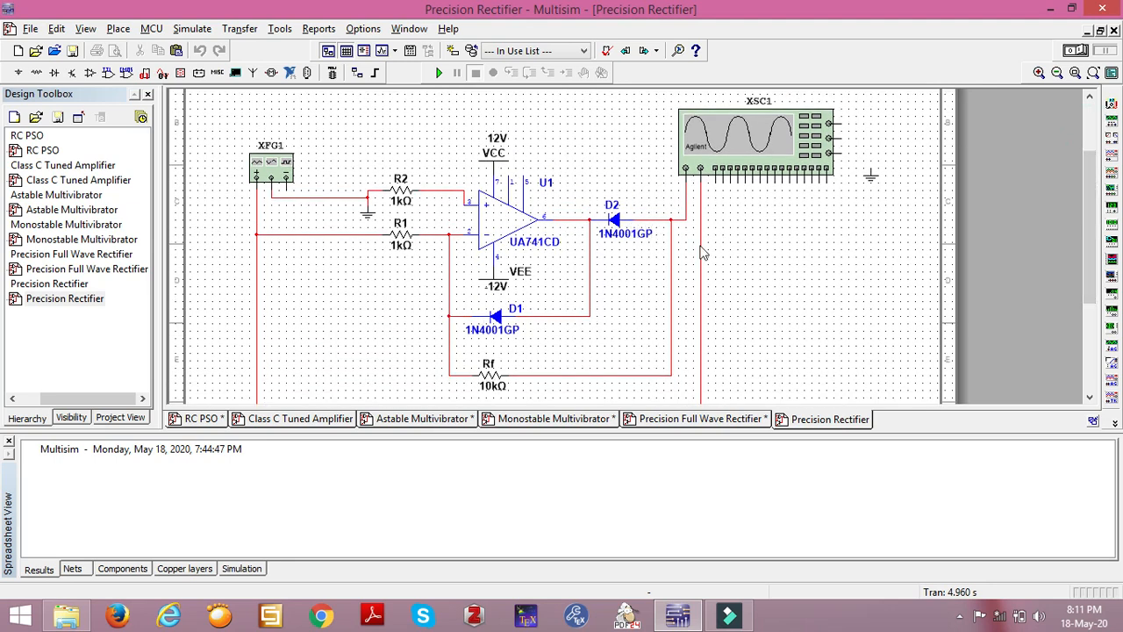
- Run the precision half wave rectifier simulation and start acquiring its waveforms on the Agilent oscilloscope XSC1
click(439, 73)
double_click(762, 149)
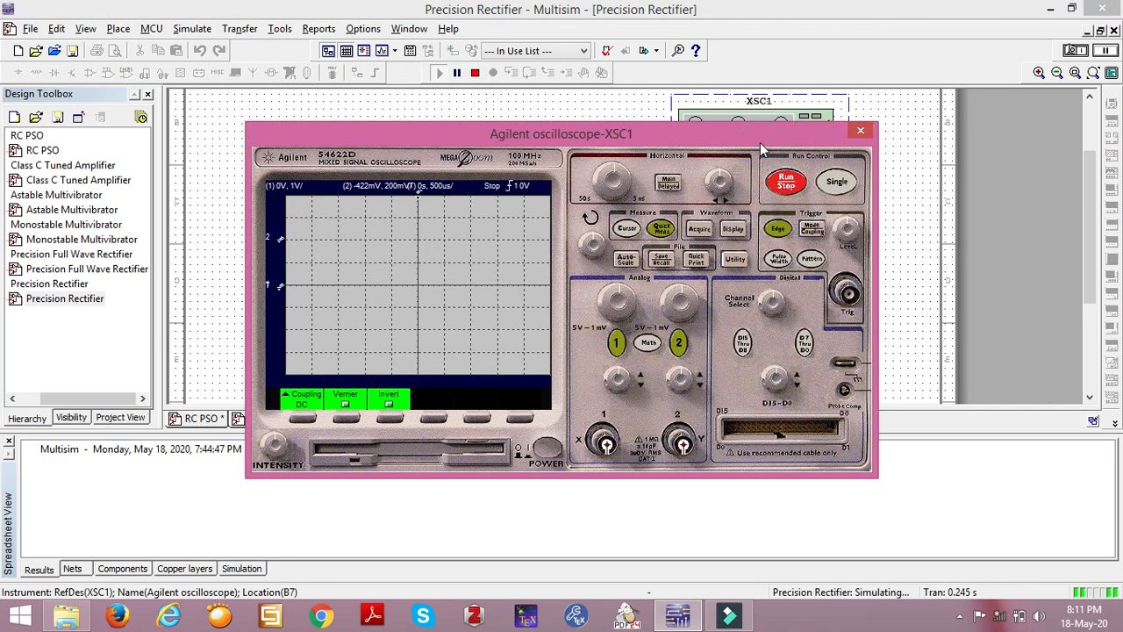
click(786, 183)
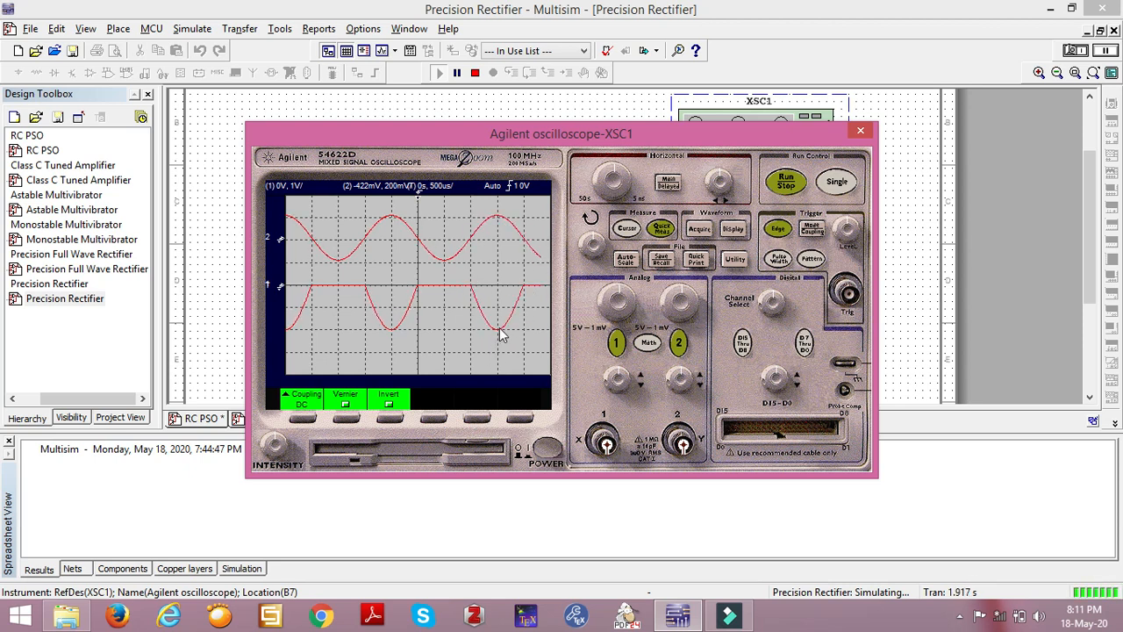
- Close the front panel of oscilloscope XSC1 and stop the precision half wave rectifier simulation
click(860, 130)
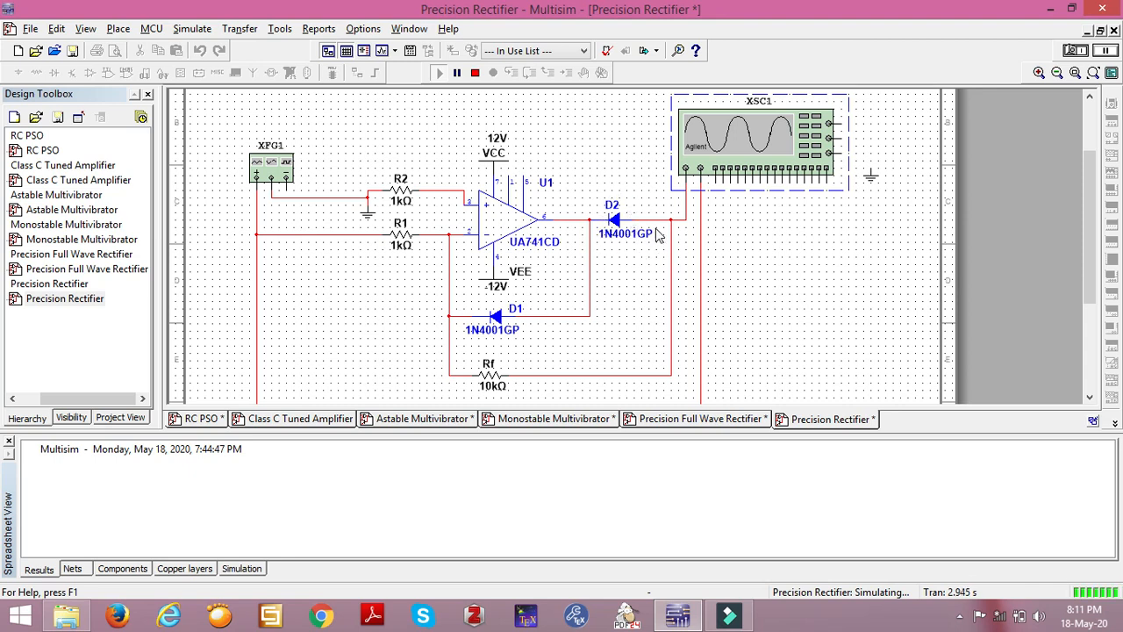
click(475, 74)
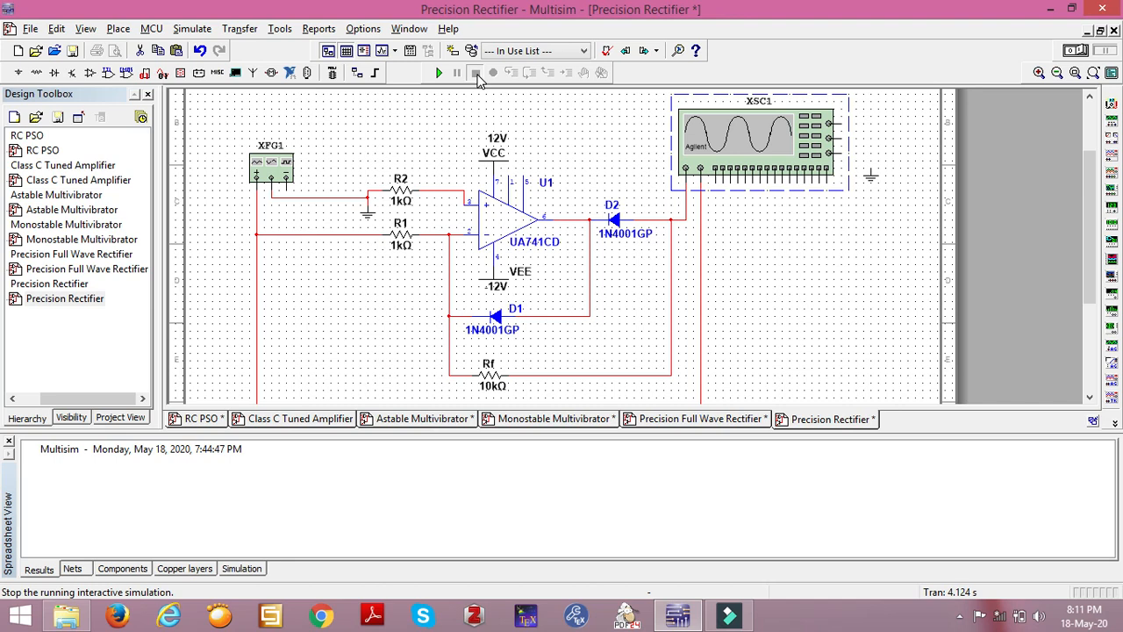
click(1093, 221)
drag(1095, 225, 1094, 177)
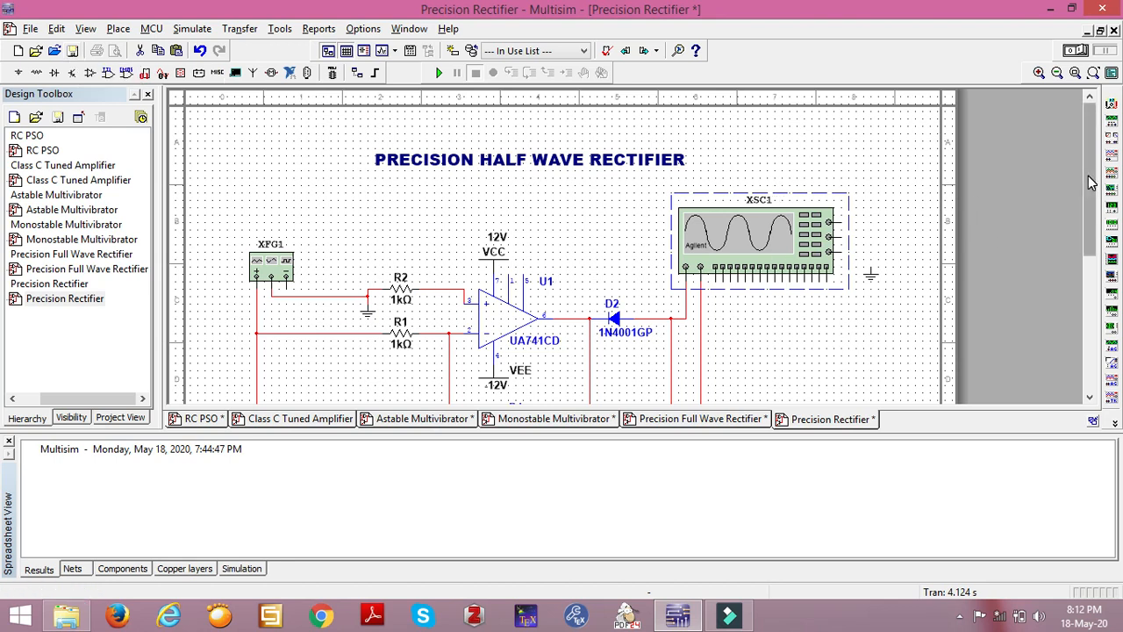
drag(1091, 185, 1111, 140)
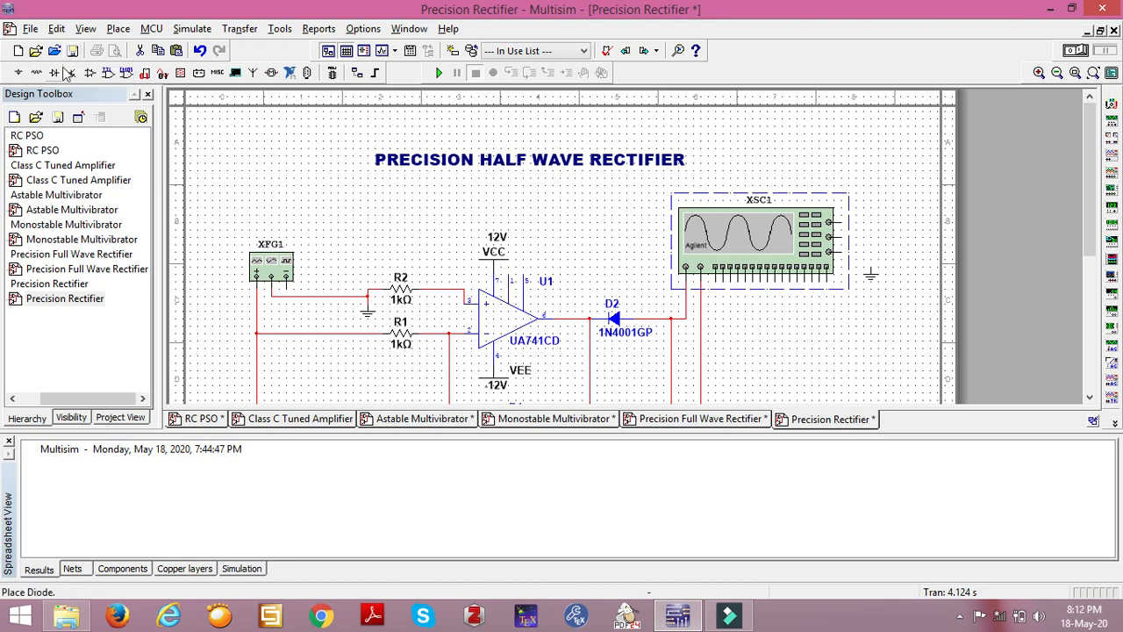
click(31, 29)
key(Right)
key(Down)
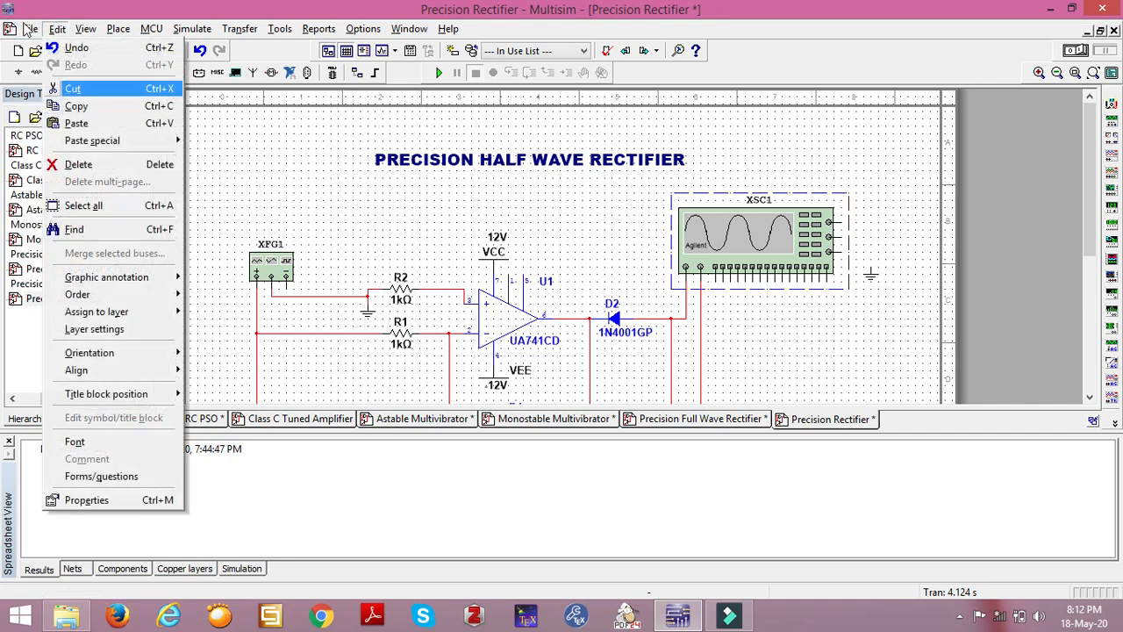
mouse_move(28, 30)
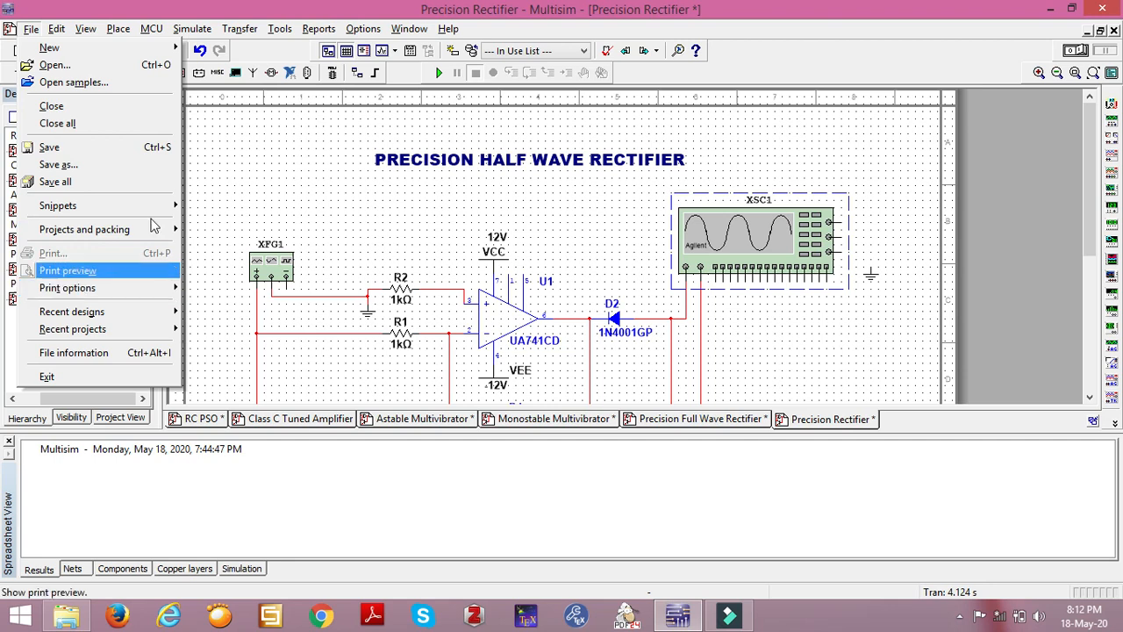
click(358, 164)
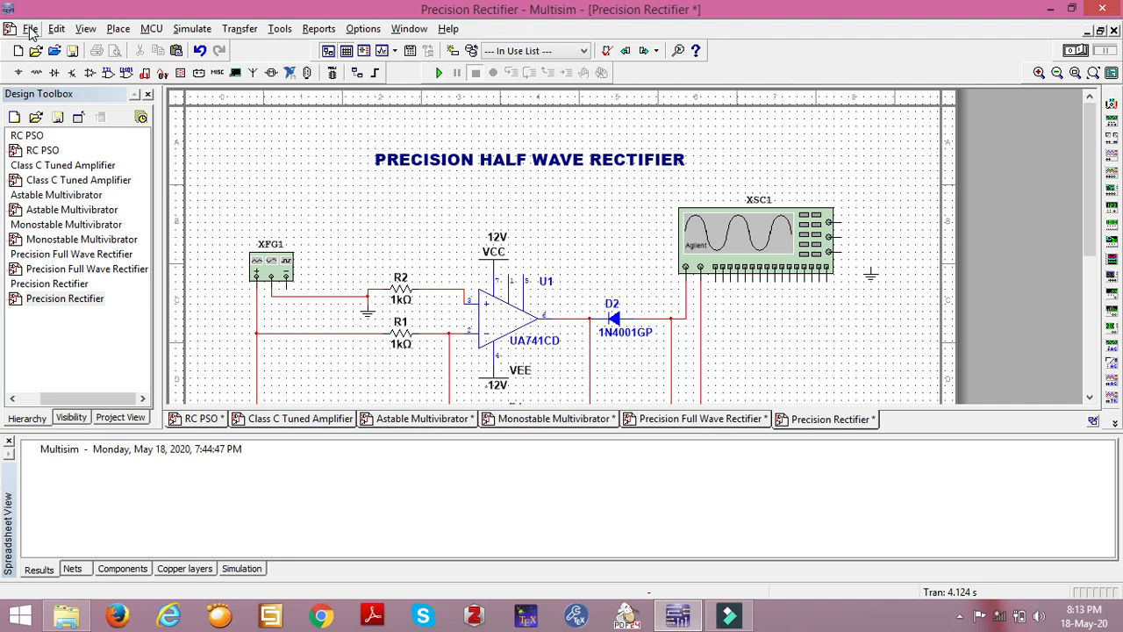
- Exit Multisim, discarding the unsaved changes in all modified designs
click(1104, 10)
click(628, 333)
click(645, 337)
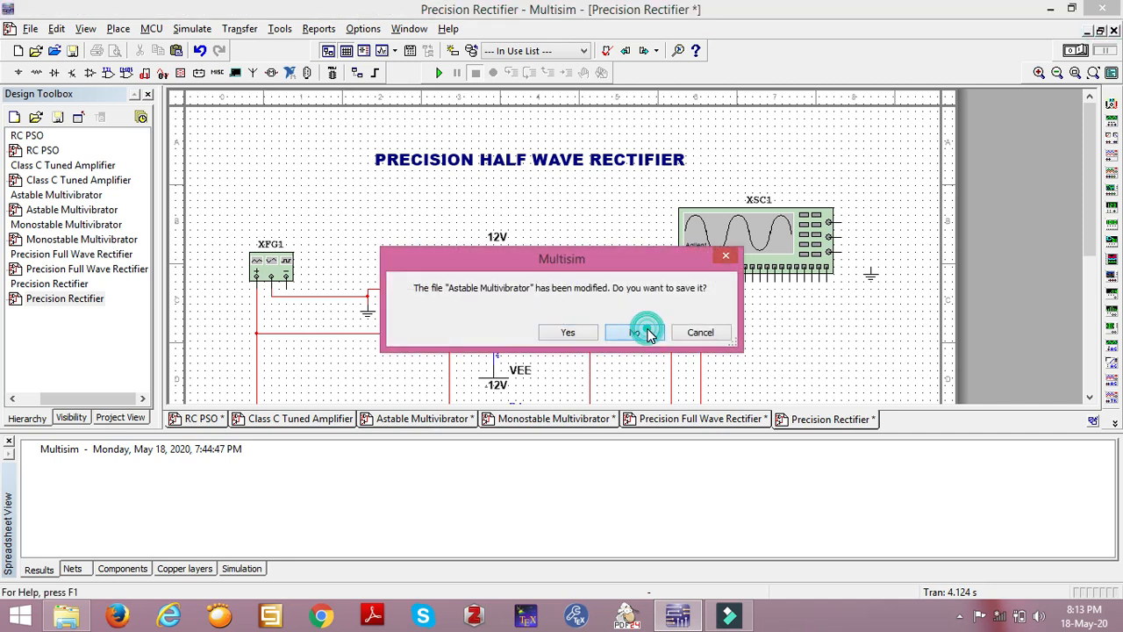
click(645, 337)
click(648, 336)
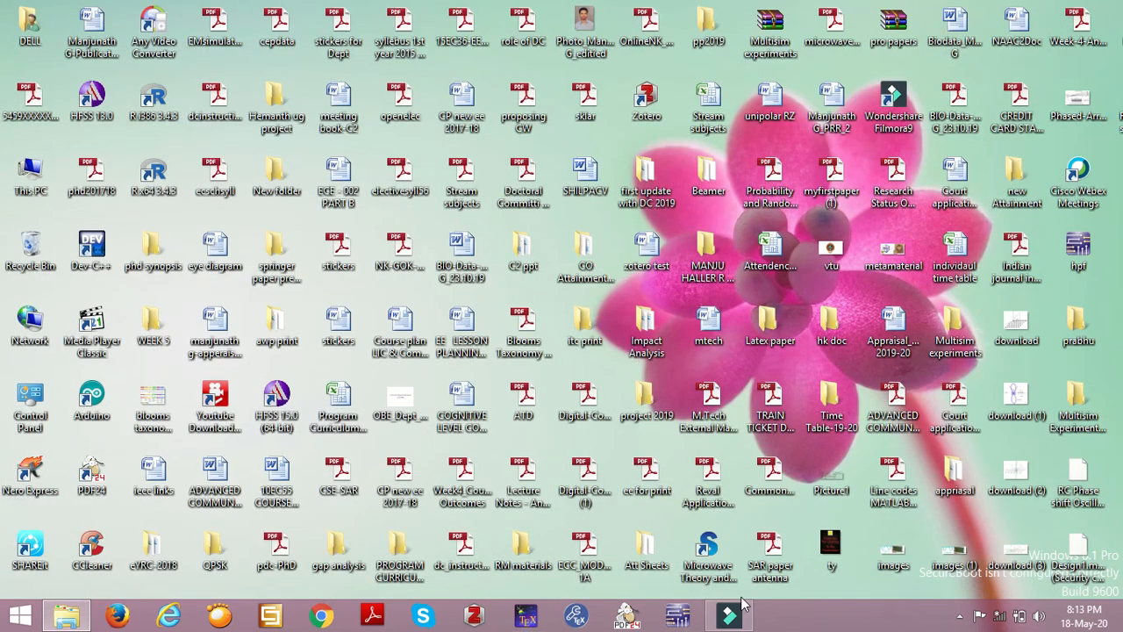